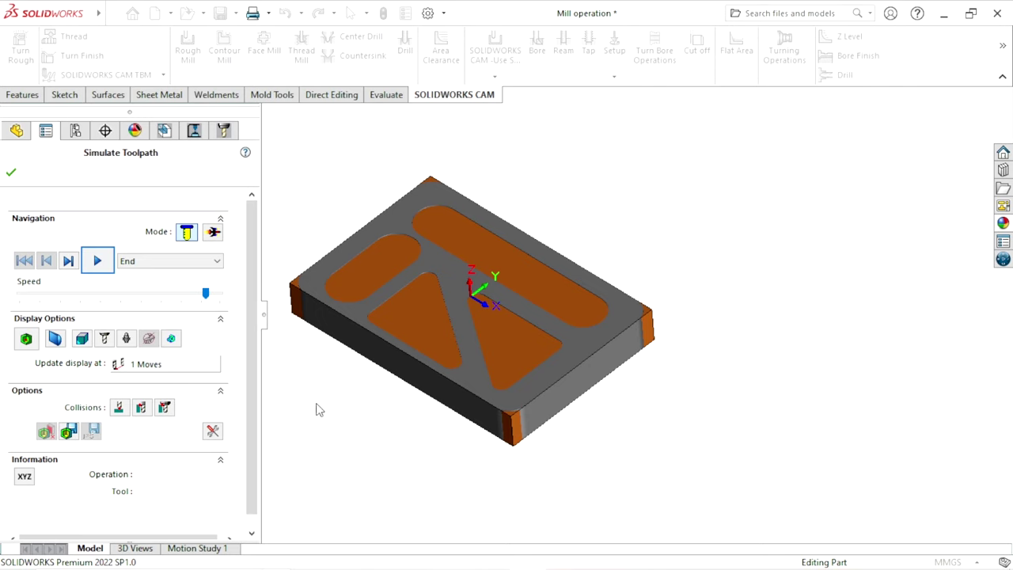
- Run the toolpath simulation at maximum speed through to the Contour Mill4 pass
click(98, 264)
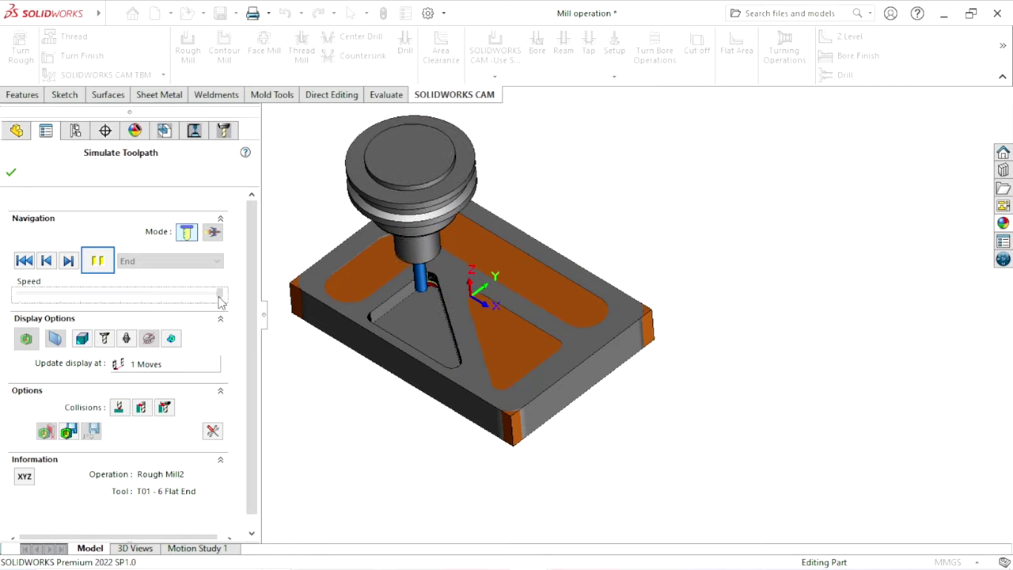
drag(205, 294, 219, 294)
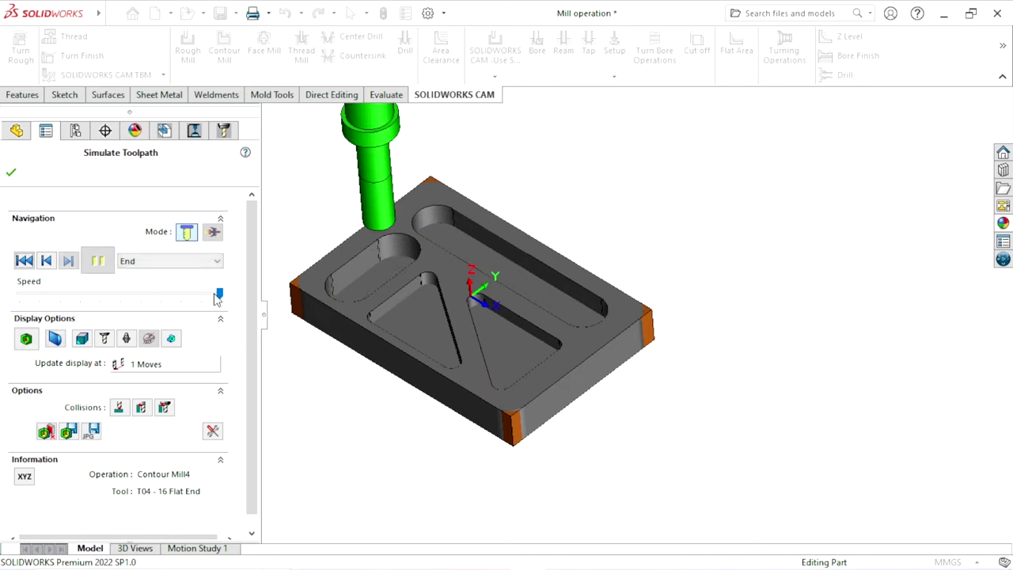
- Close the toolpath simulation and zoom in and out around the machined plate
click(11, 172)
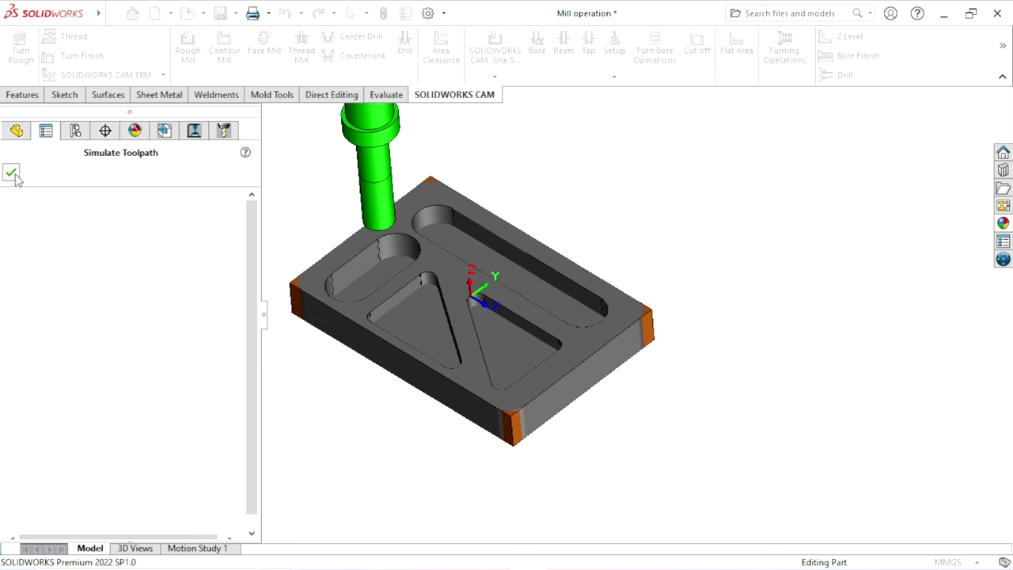
scroll(606, 276, up, 2)
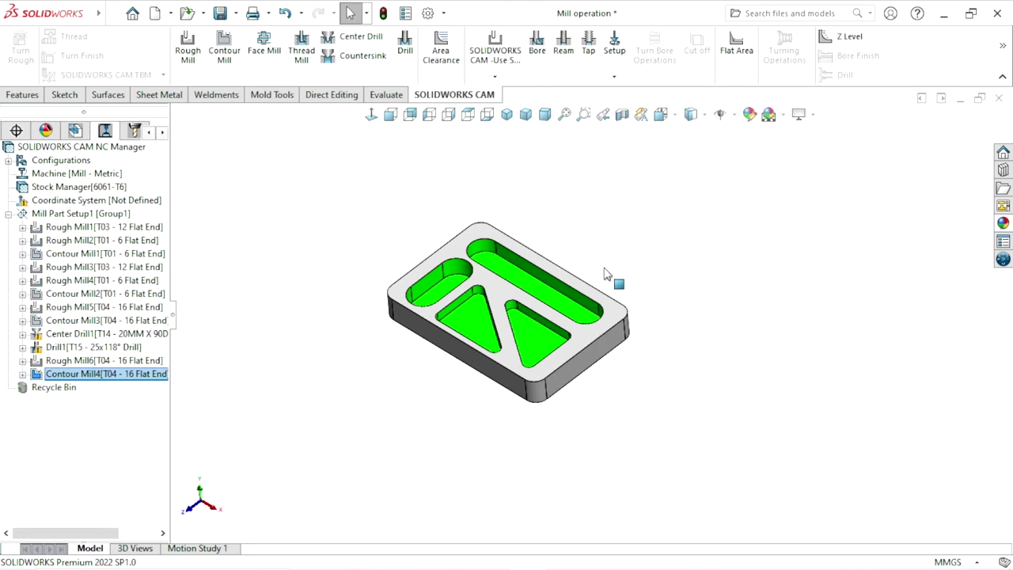
scroll(543, 323, down, 4)
scroll(523, 323, up, 2)
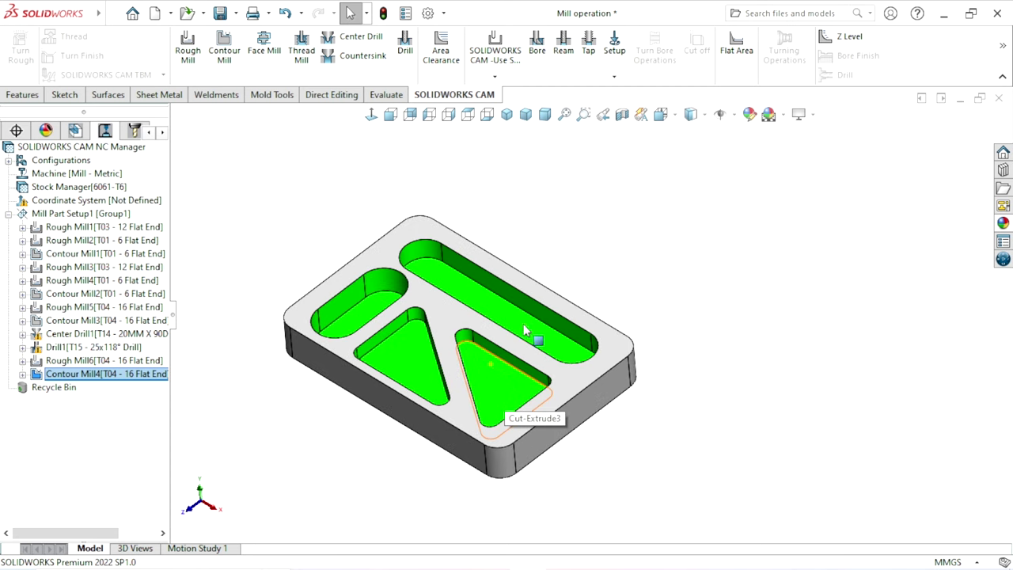
scroll(601, 355, down, 2)
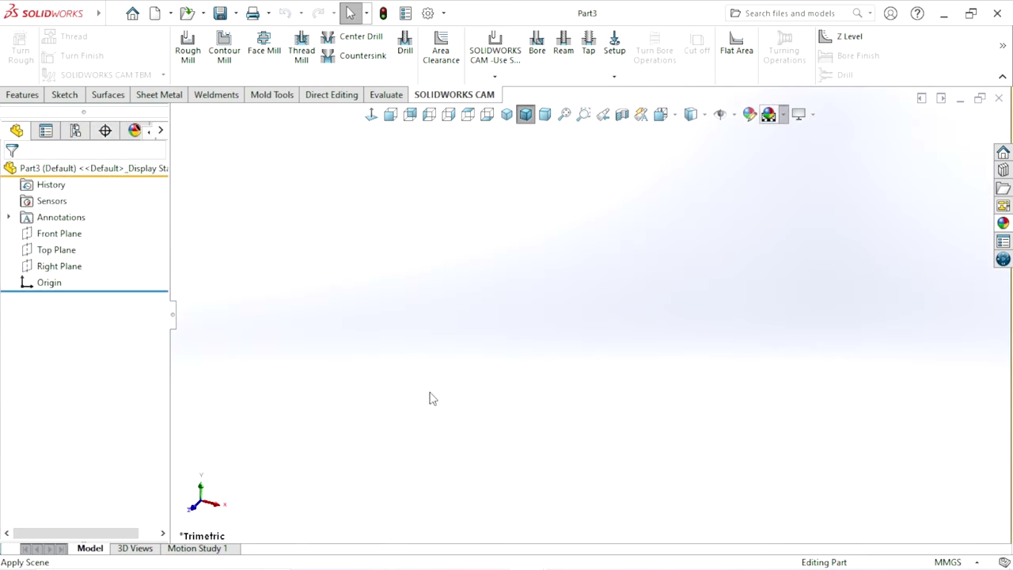
- Start a sketch on the Top Plane and draw a center rectangle at the origin
click(21, 95)
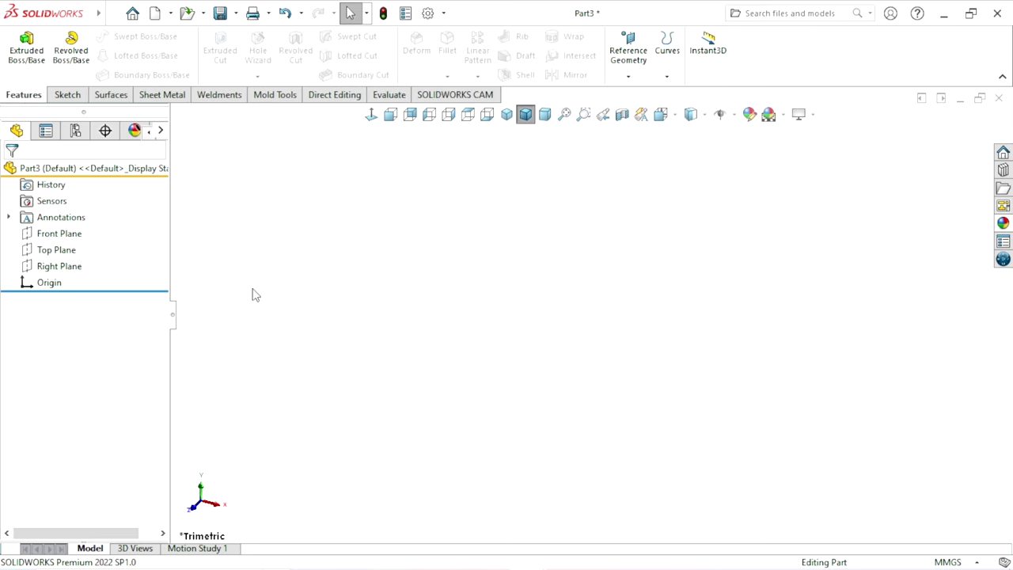
click(52, 259)
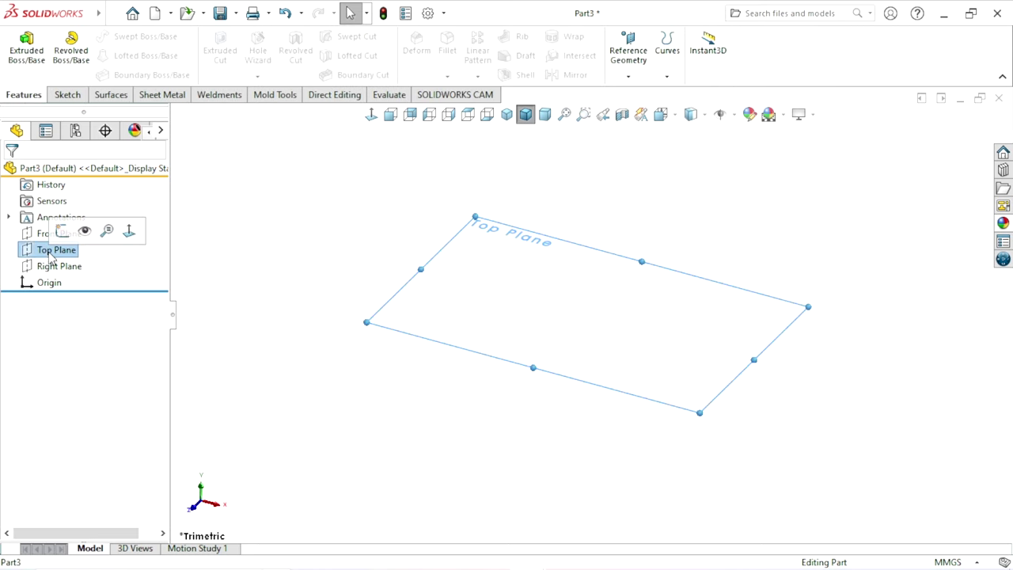
click(62, 230)
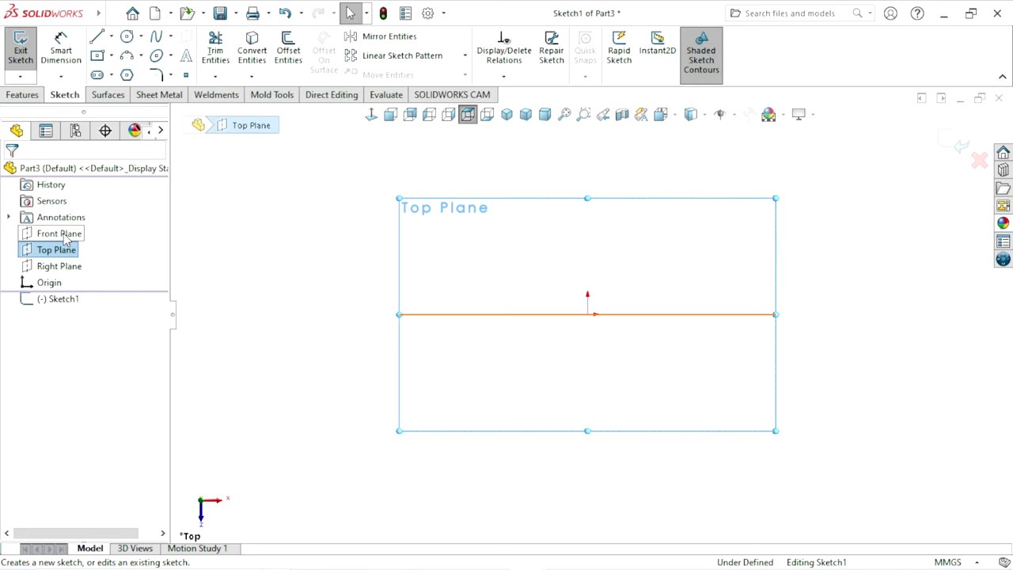
scroll(769, 351, up, 2)
scroll(783, 338, down, 1)
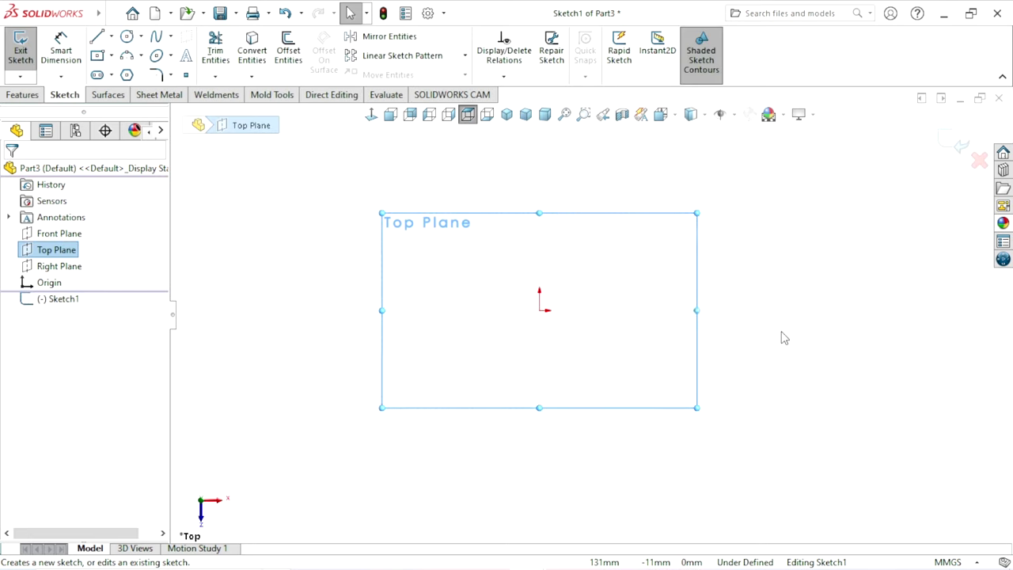
scroll(760, 320, up, 1)
scroll(733, 323, down, 2)
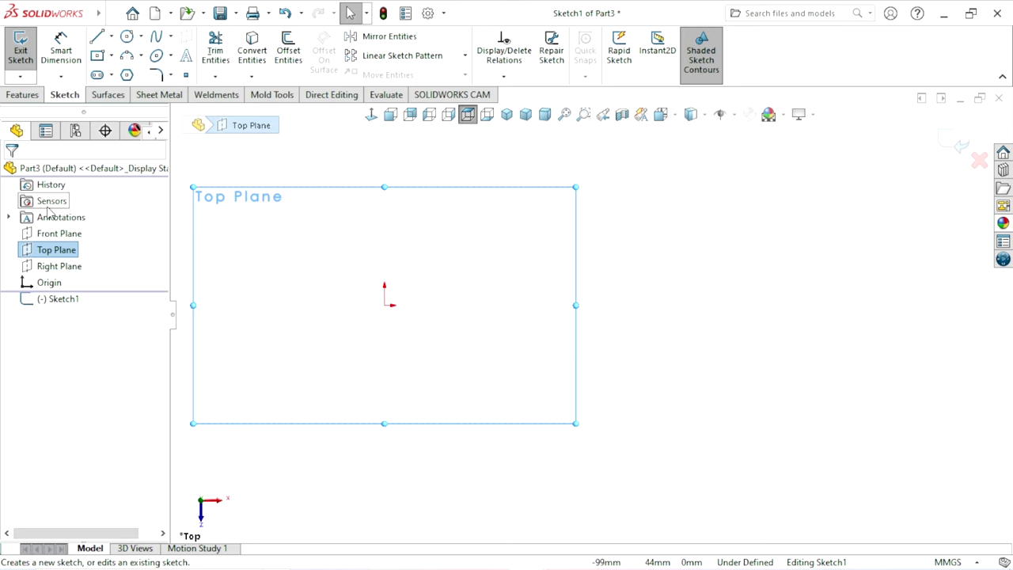
click(96, 57)
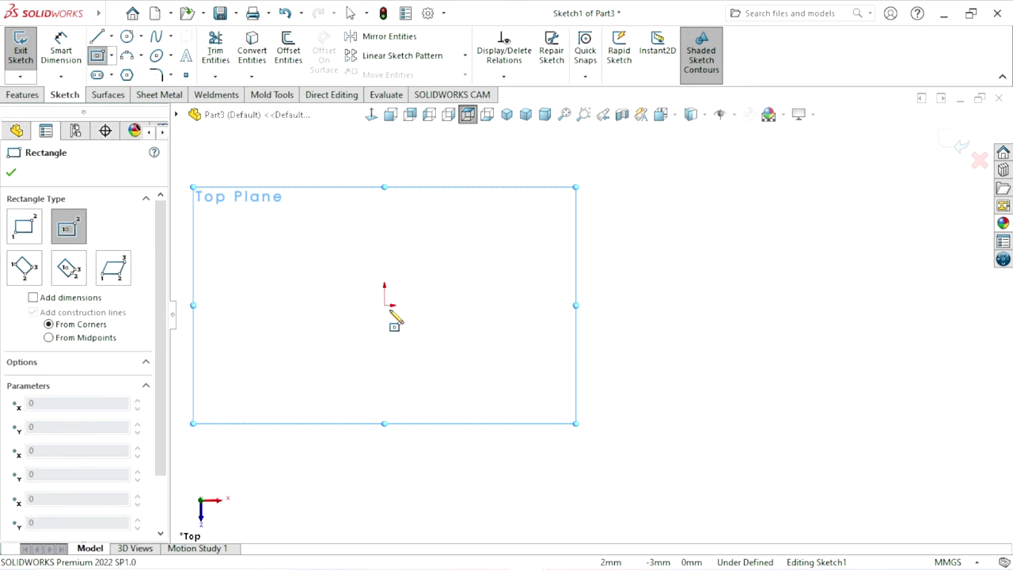
mouse_move(384, 305)
mouse_down()
mouse_move(449, 234)
mouse_move(526, 205)
mouse_up()
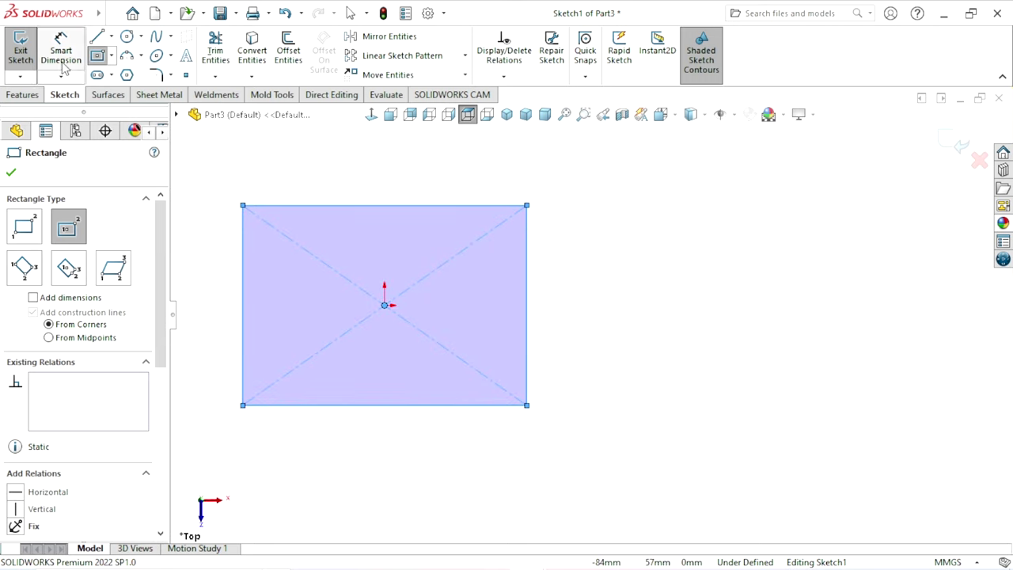
key(Escape)
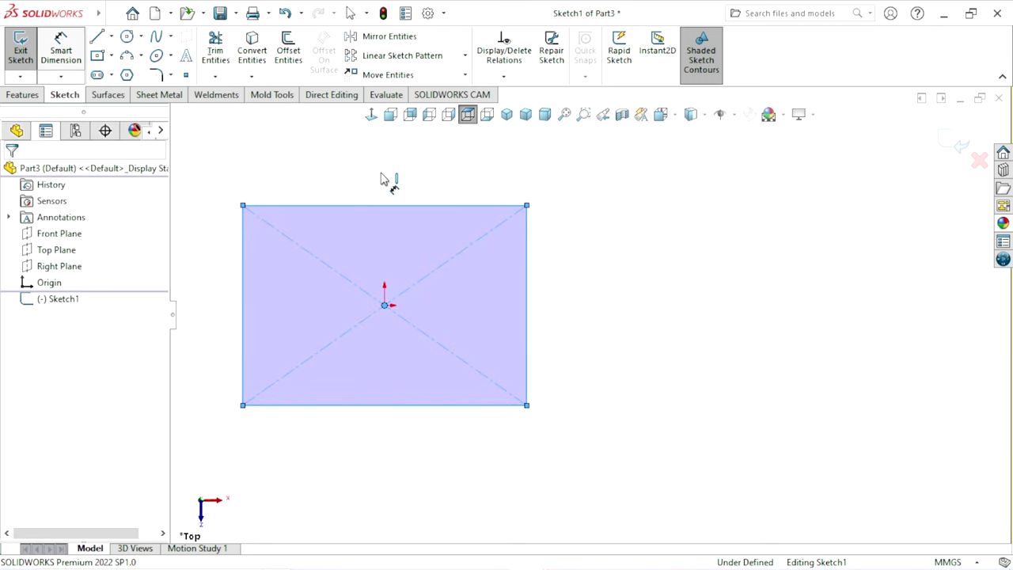
- Dimension the rectangle 150 mm wide and 100 mm high
click(386, 206)
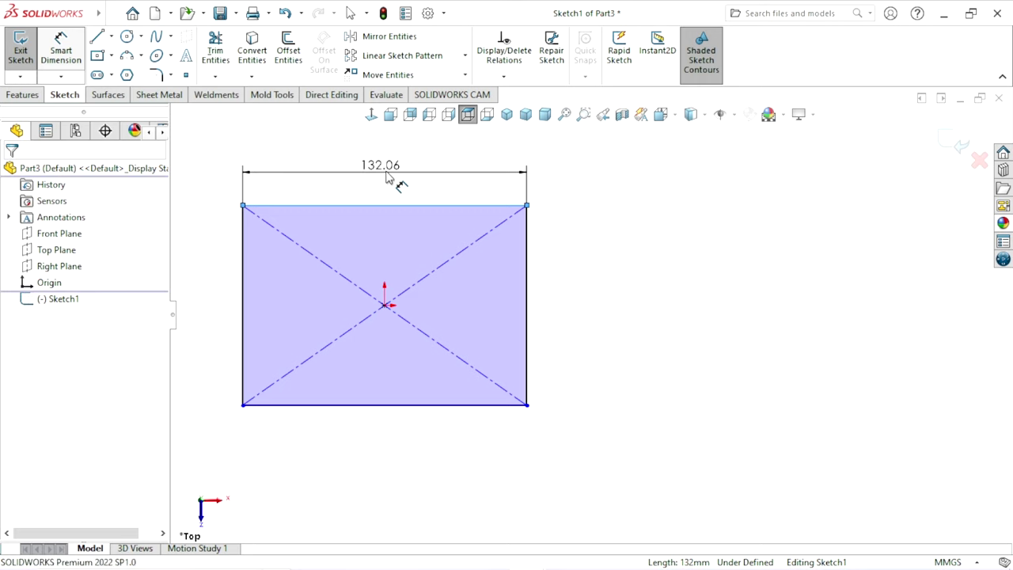
click(400, 175)
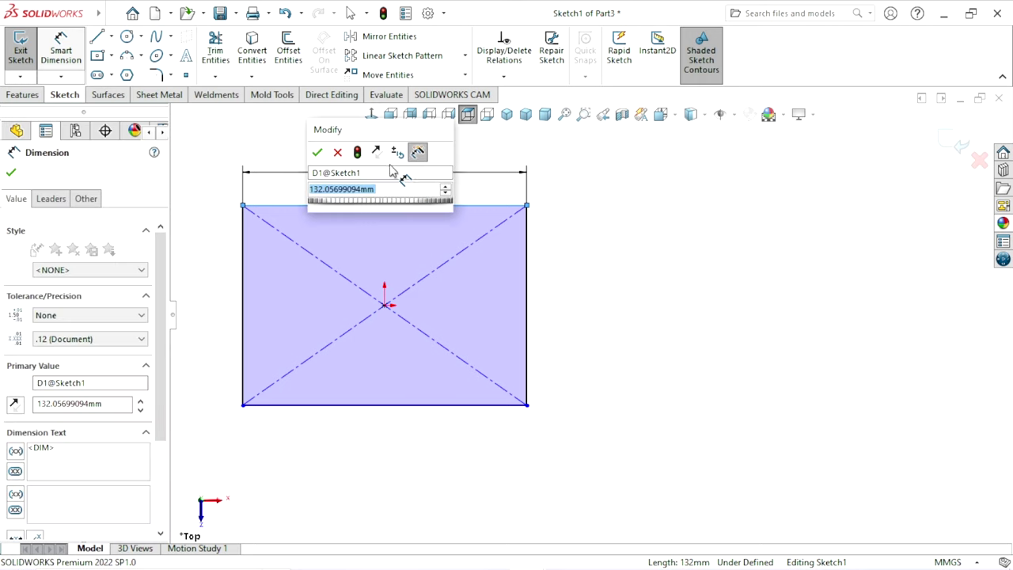
text(150)
click(317, 152)
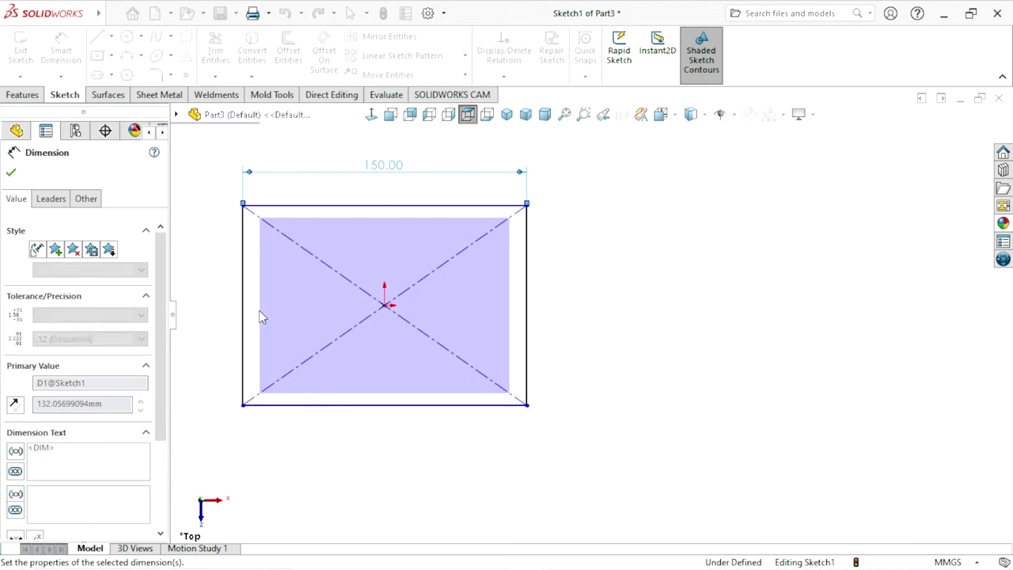
click(243, 315)
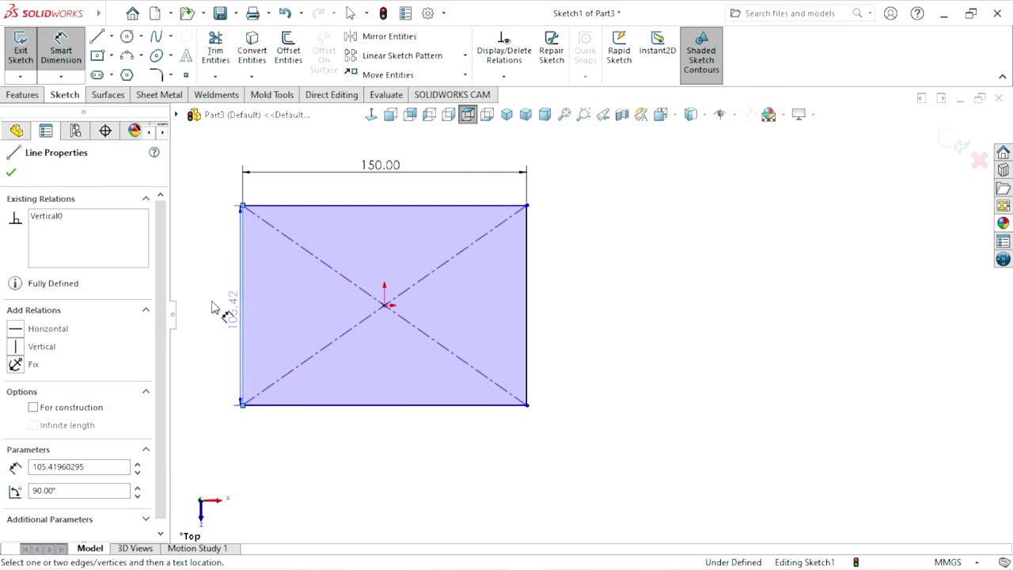
click(209, 305)
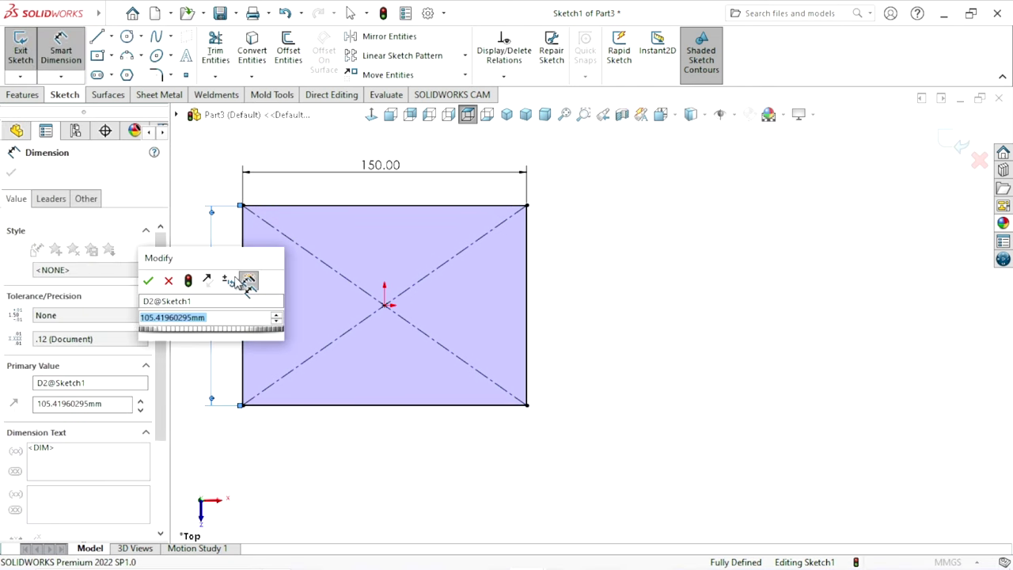
text(100)
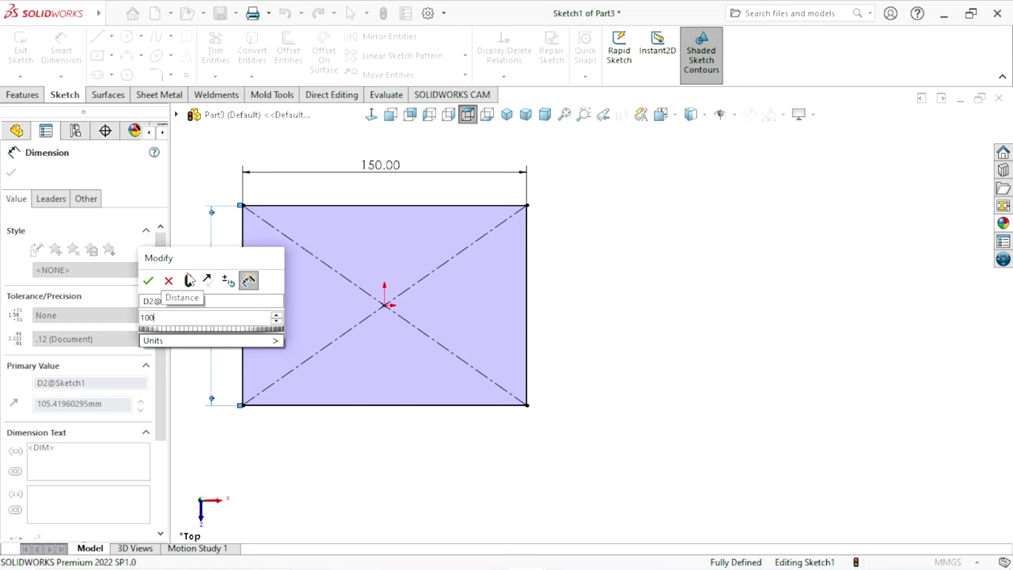
click(148, 281)
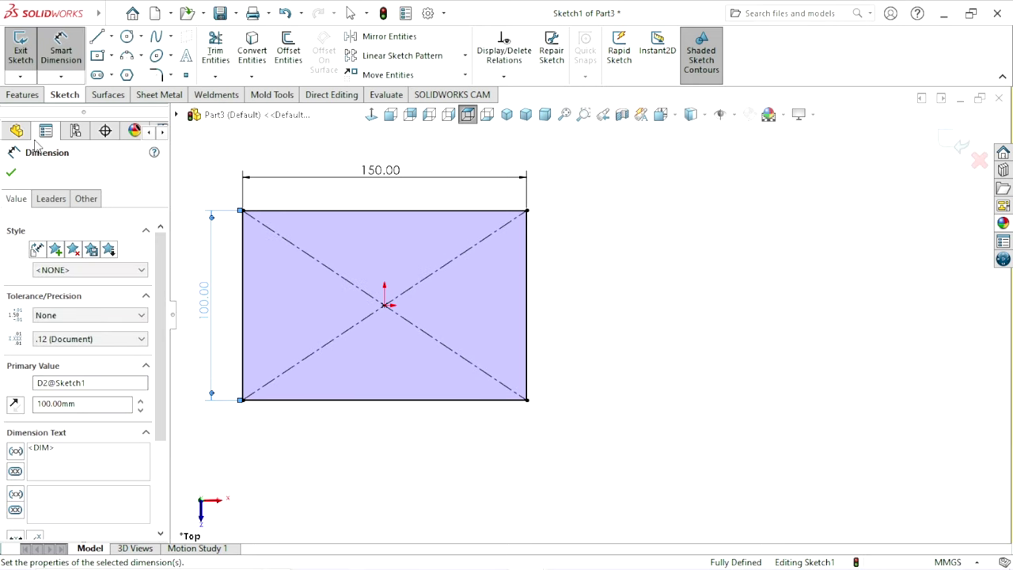
click(10, 175)
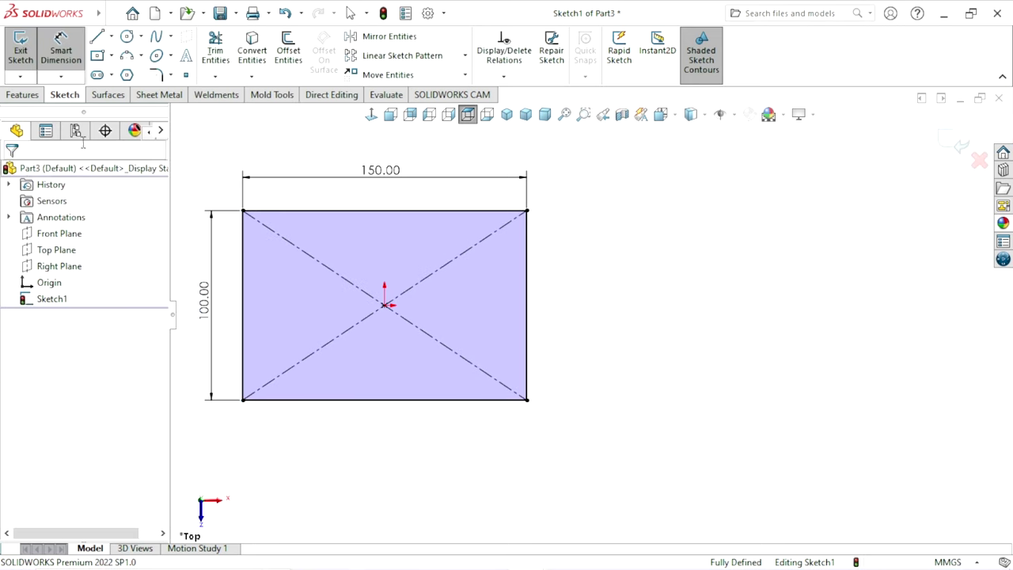
- Round all four rectangle corners with 10 mm sketch fillets
click(158, 74)
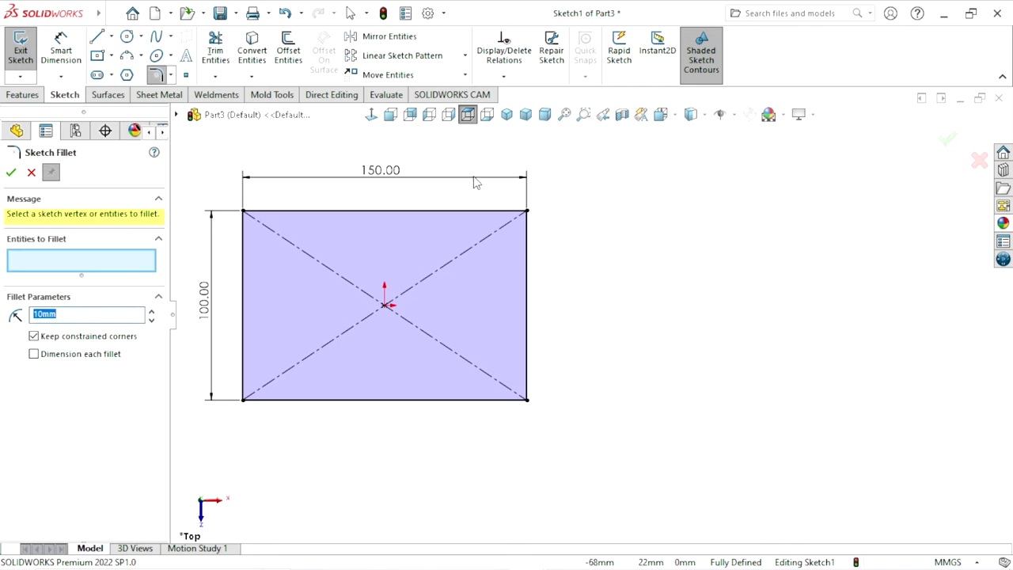
drag(546, 178, 200, 443)
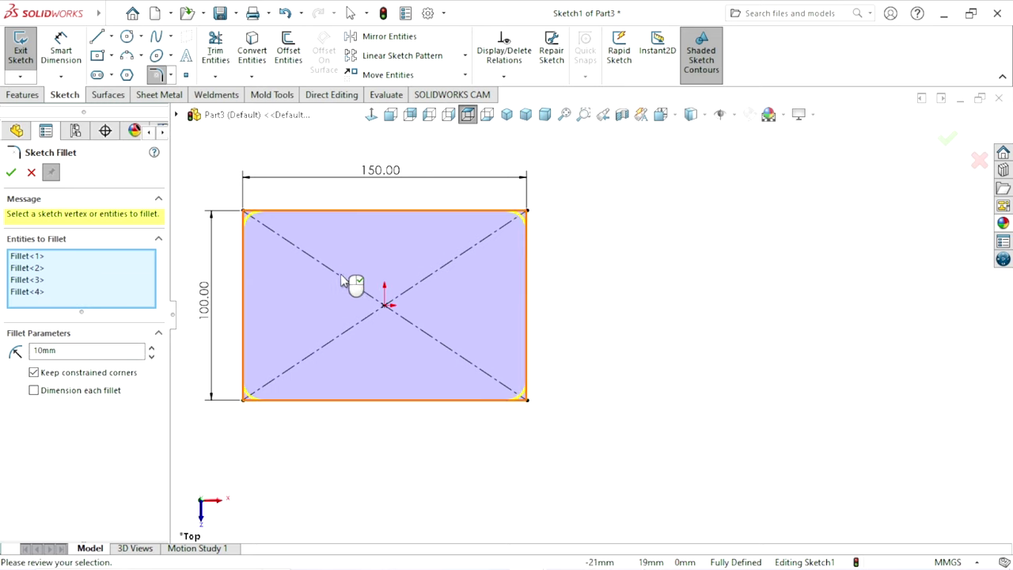
click(12, 175)
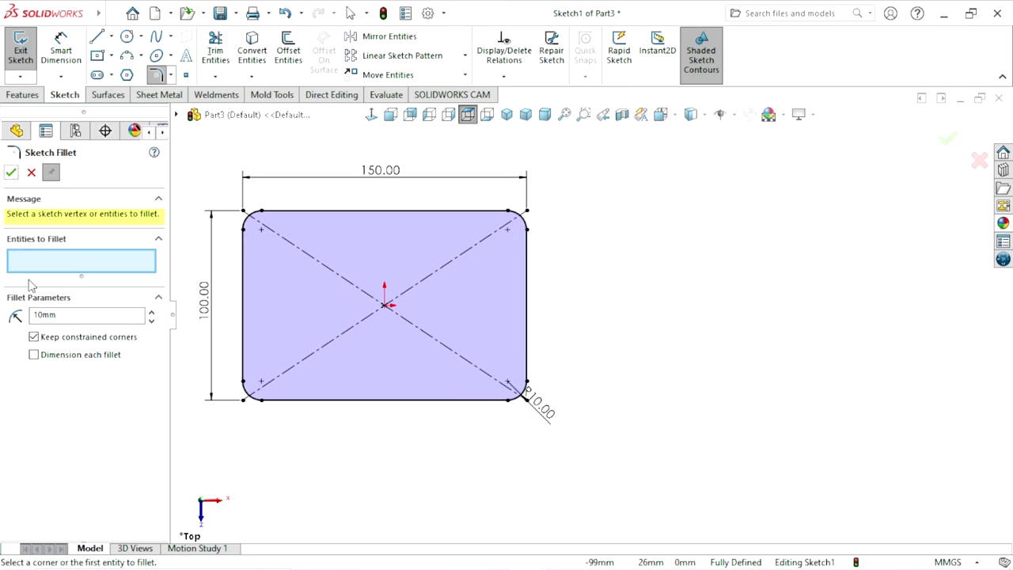
click(12, 174)
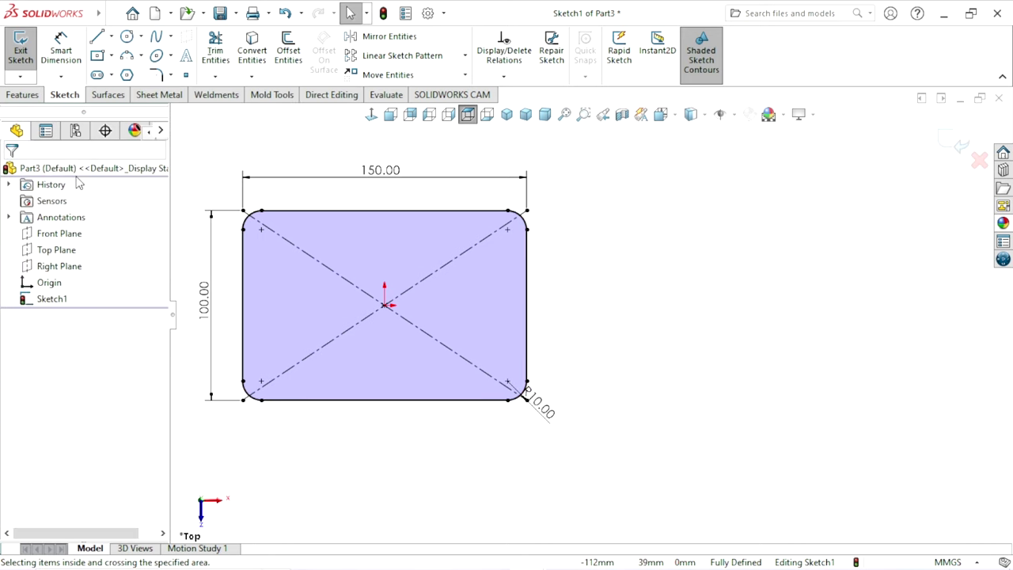
click(24, 95)
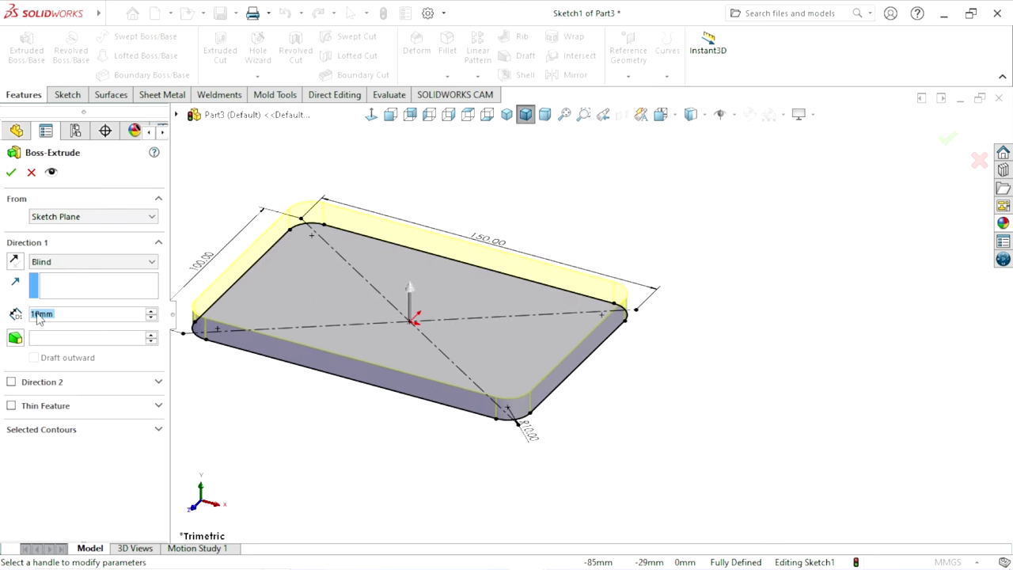
- Extrude the rounded rectangle sketch 20 mm deep as Boss-Extrude1
click(62, 316)
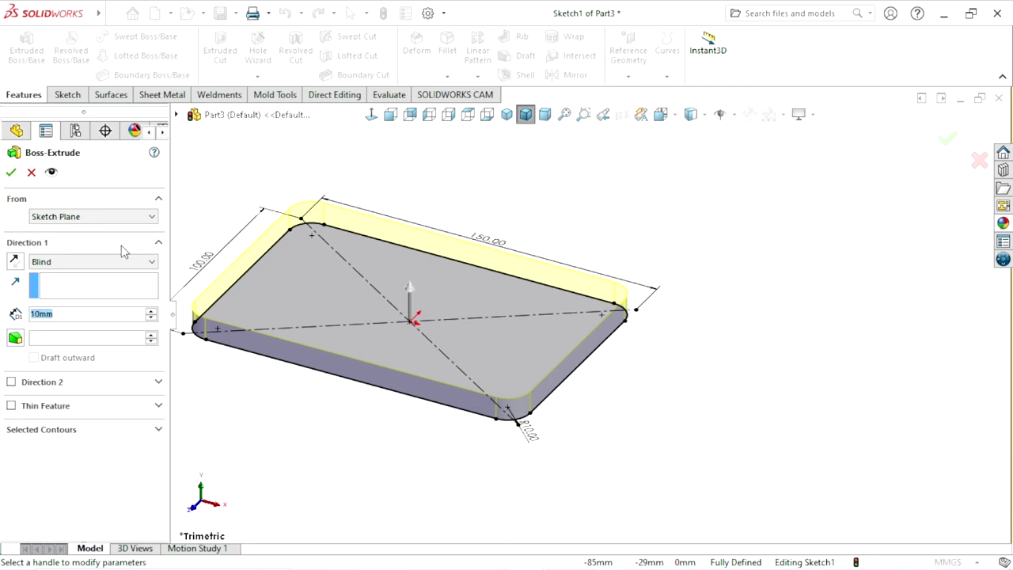
text(20)
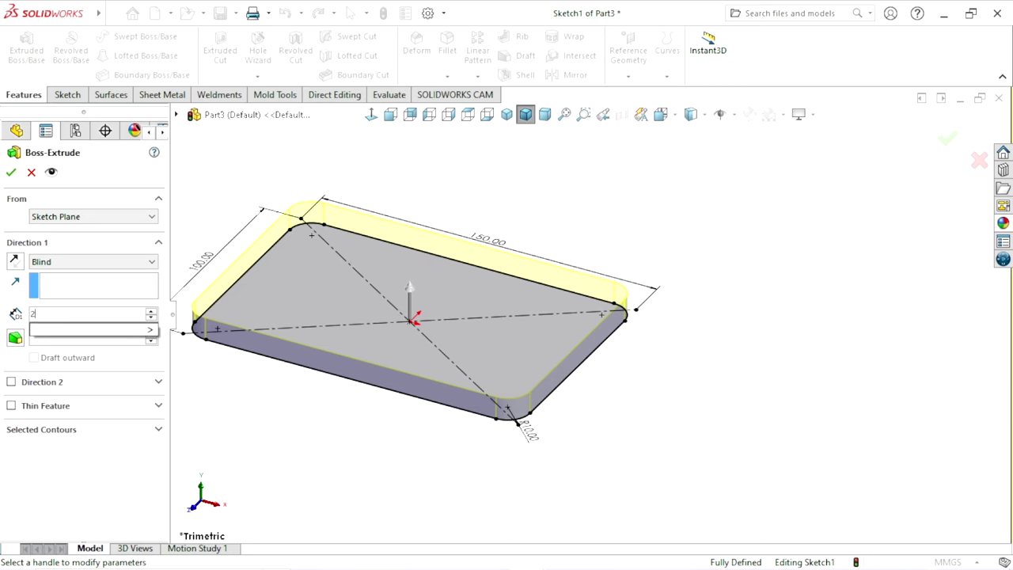
click(43, 329)
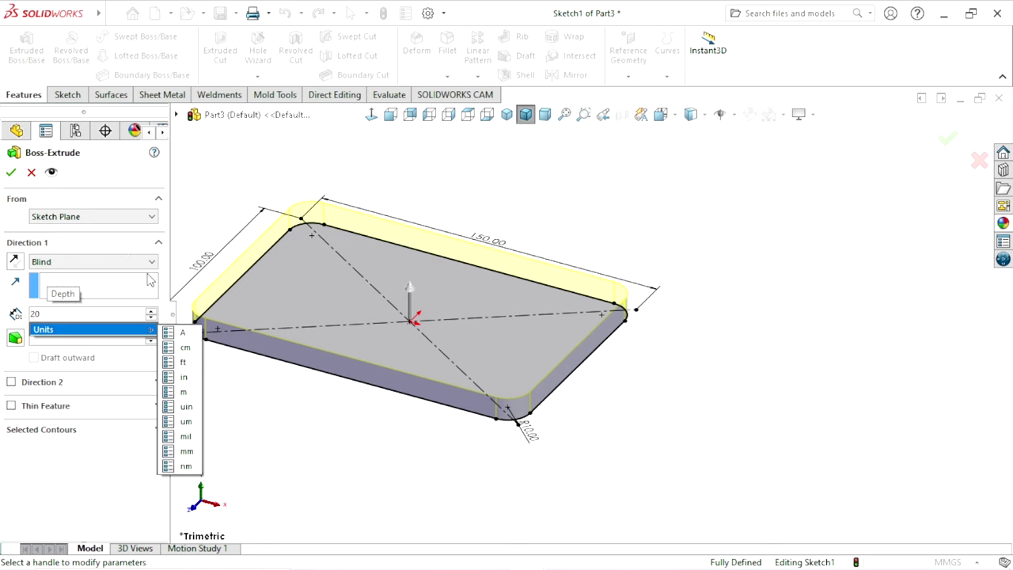
click(12, 173)
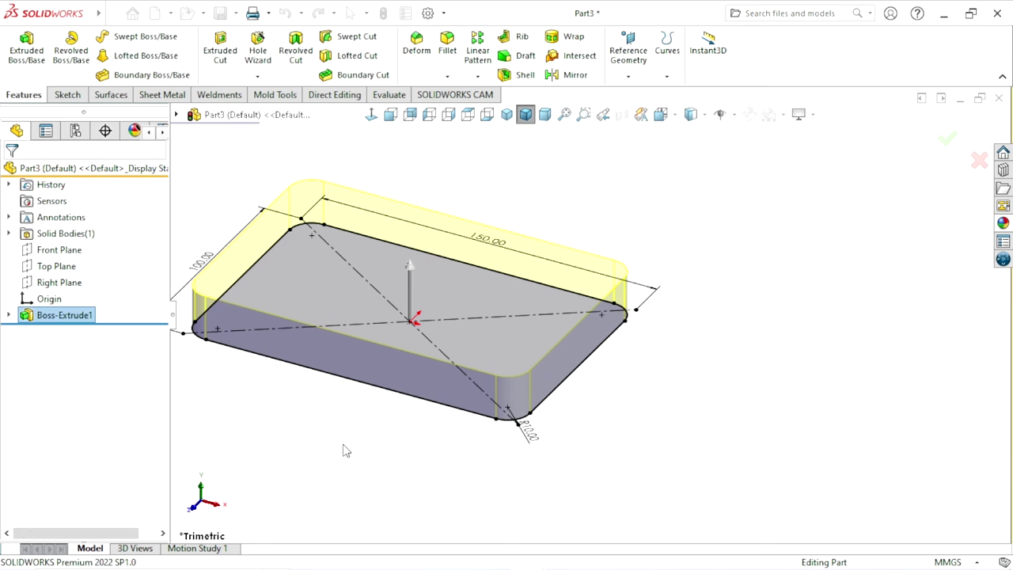
- Start a new sketch on the plate's top face
click(443, 301)
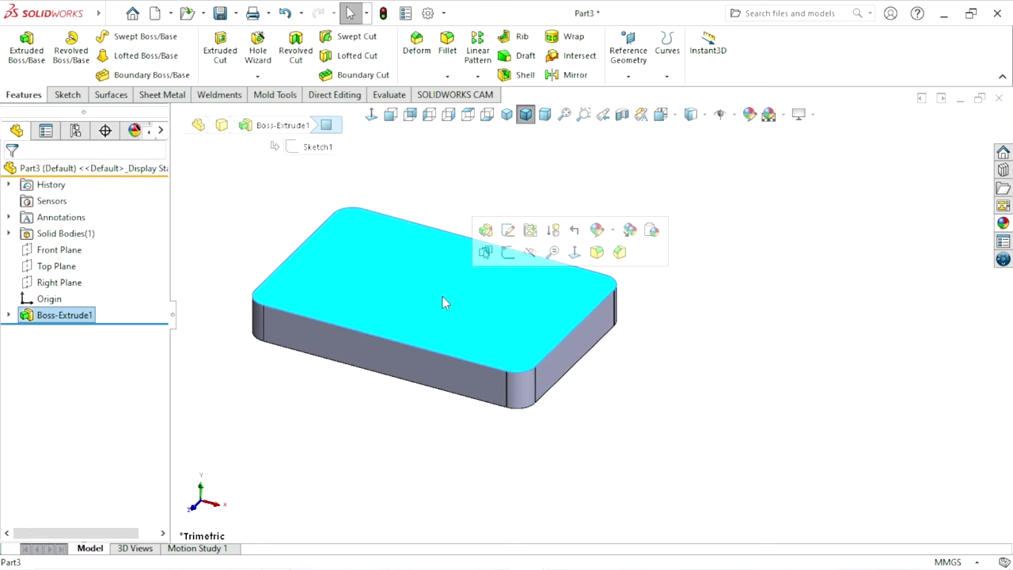
click(509, 252)
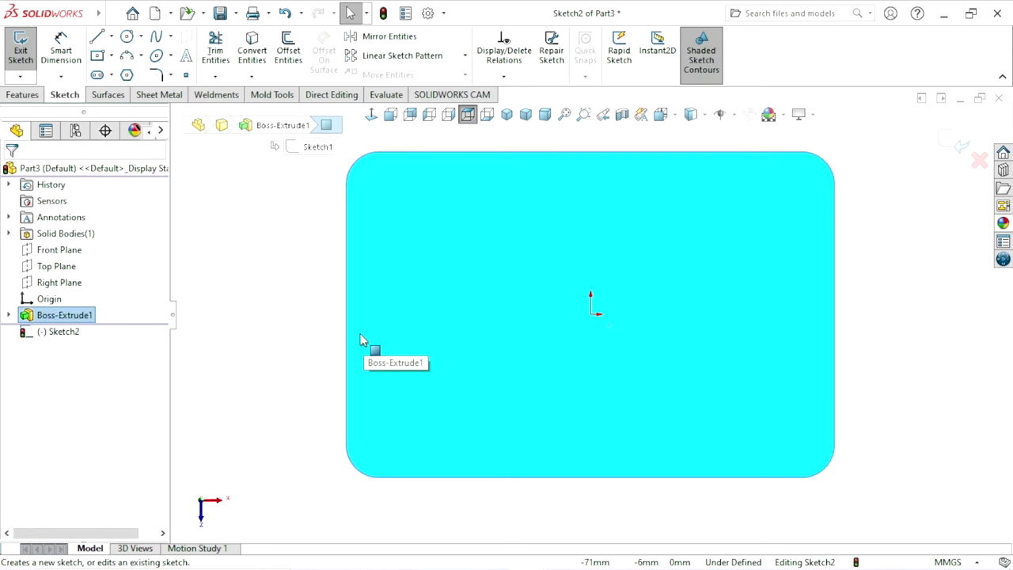
scroll(787, 285, up, 3)
scroll(742, 319, down, 2)
scroll(672, 335, up, 1)
scroll(631, 352, down, 2)
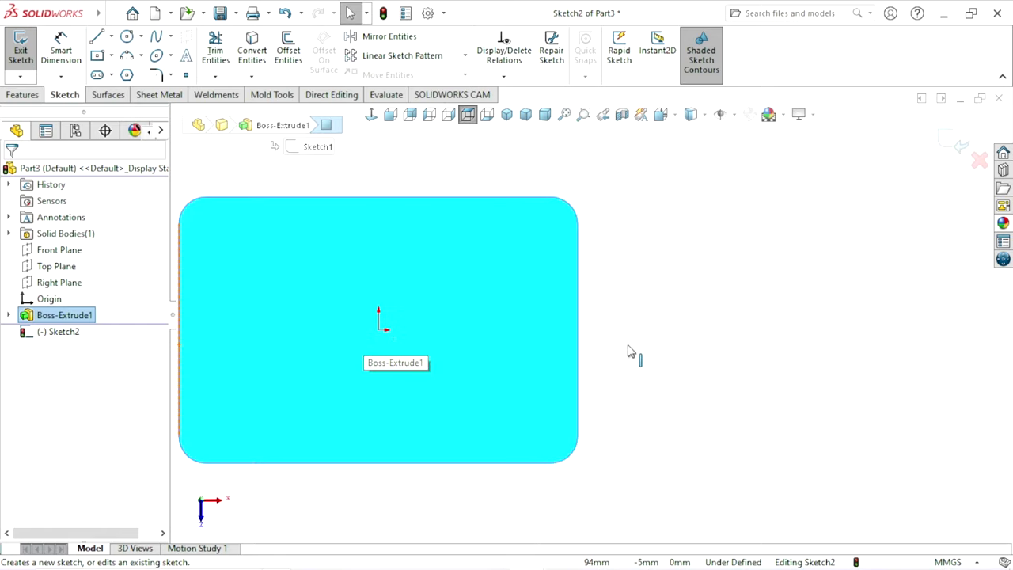
scroll(602, 360, up, 2)
scroll(561, 383, down, 2)
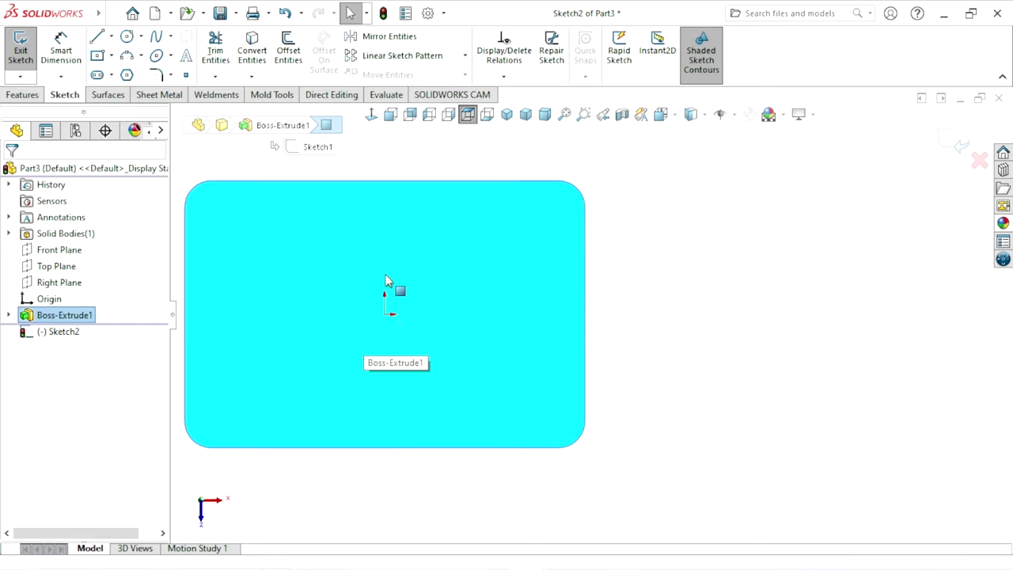
- Draw a horizontal centre-point straight slot near the top of the plate
click(112, 75)
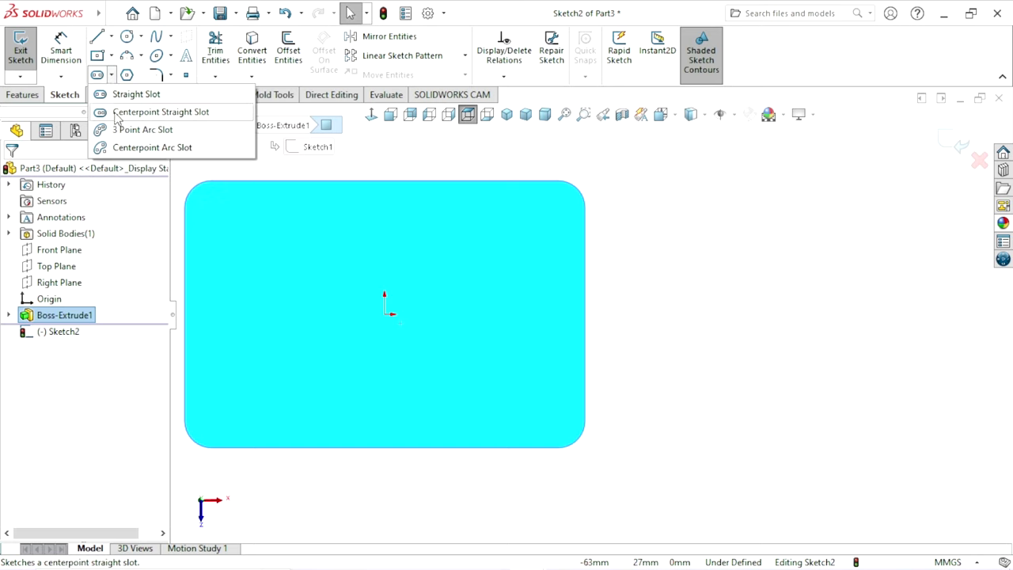
click(116, 113)
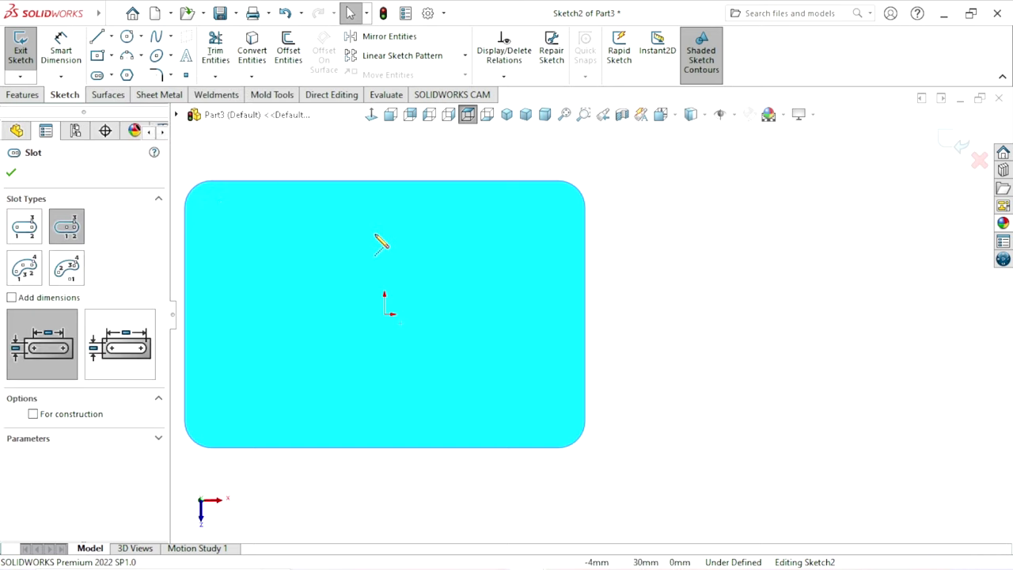
click(369, 222)
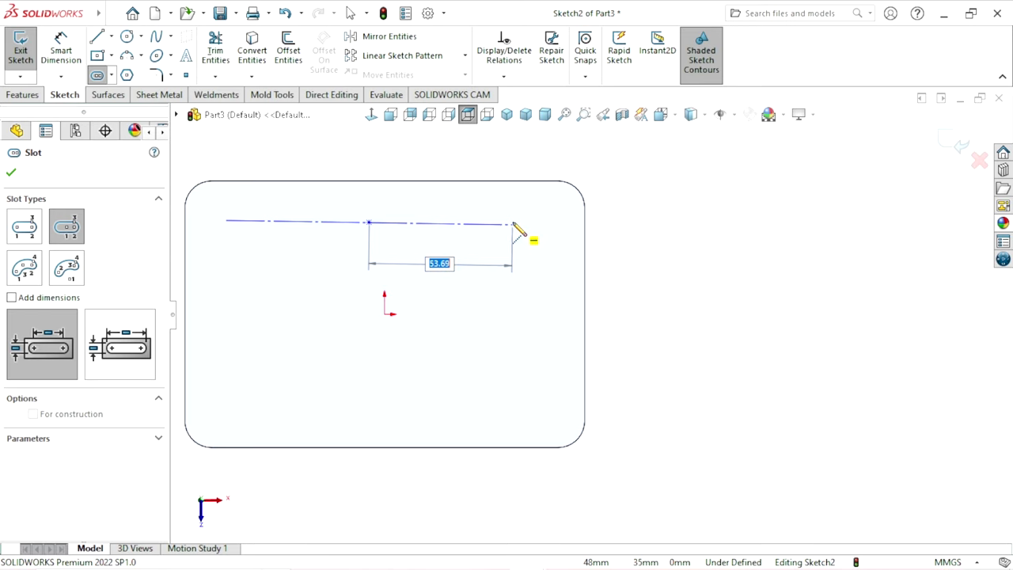
click(509, 224)
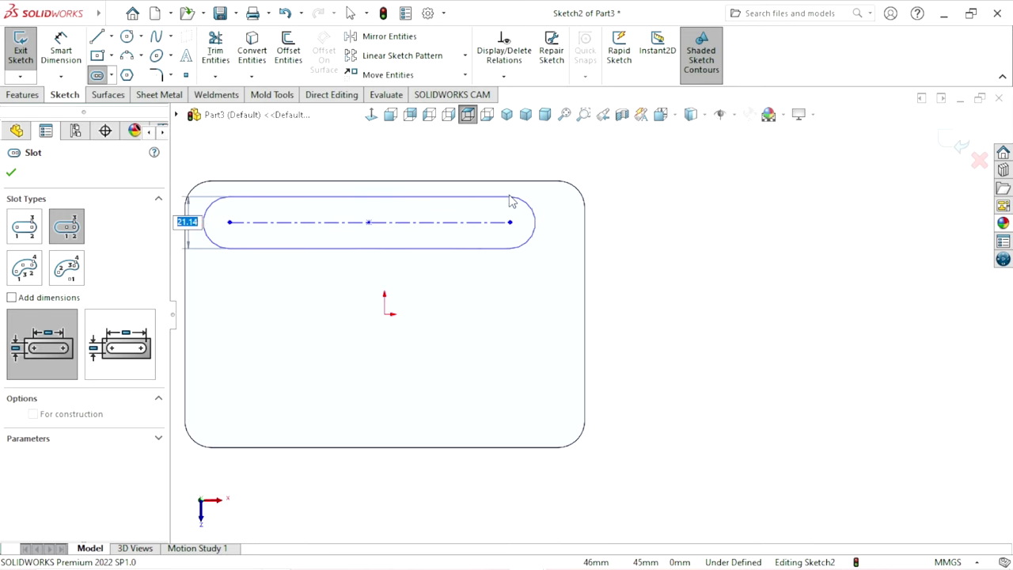
click(511, 198)
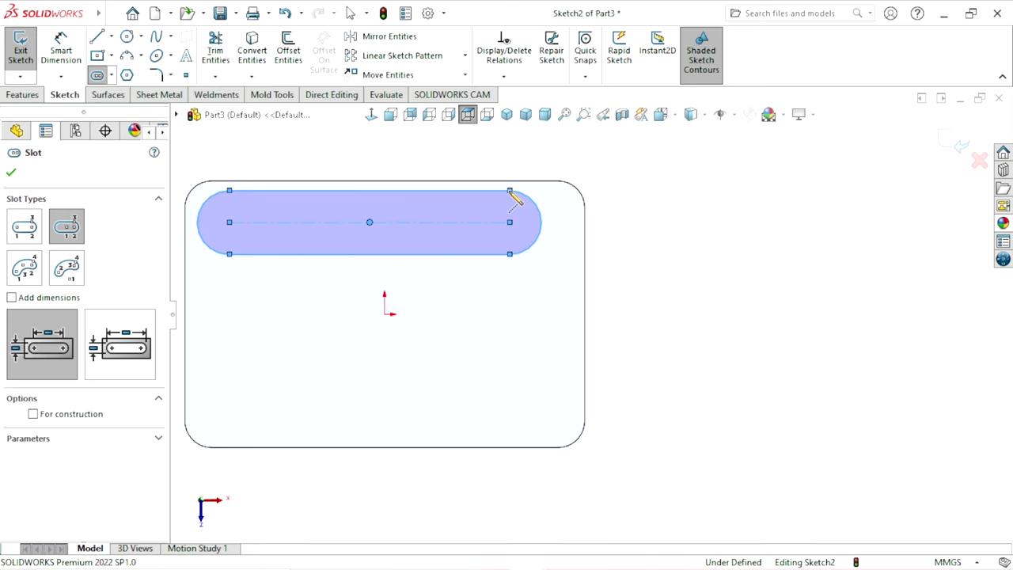
right_click(338, 162)
click(376, 171)
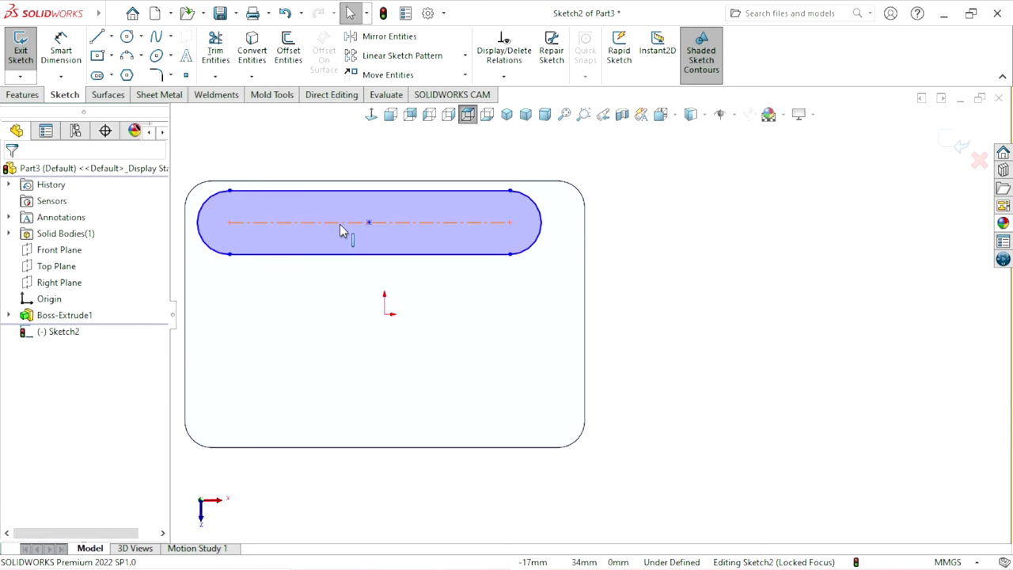
click(340, 224)
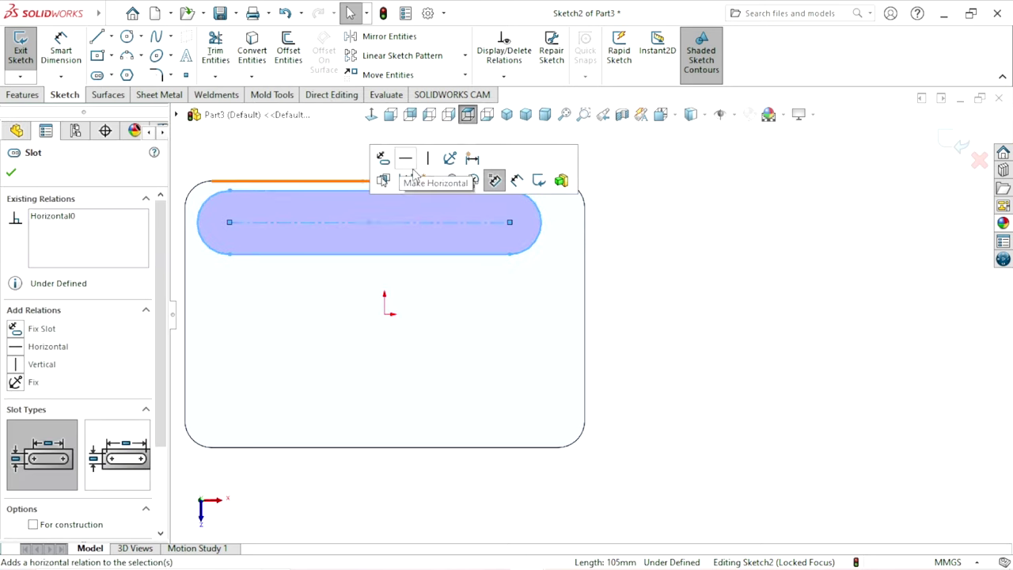
key(Escape)
click(396, 334)
key(z)
click(624, 319)
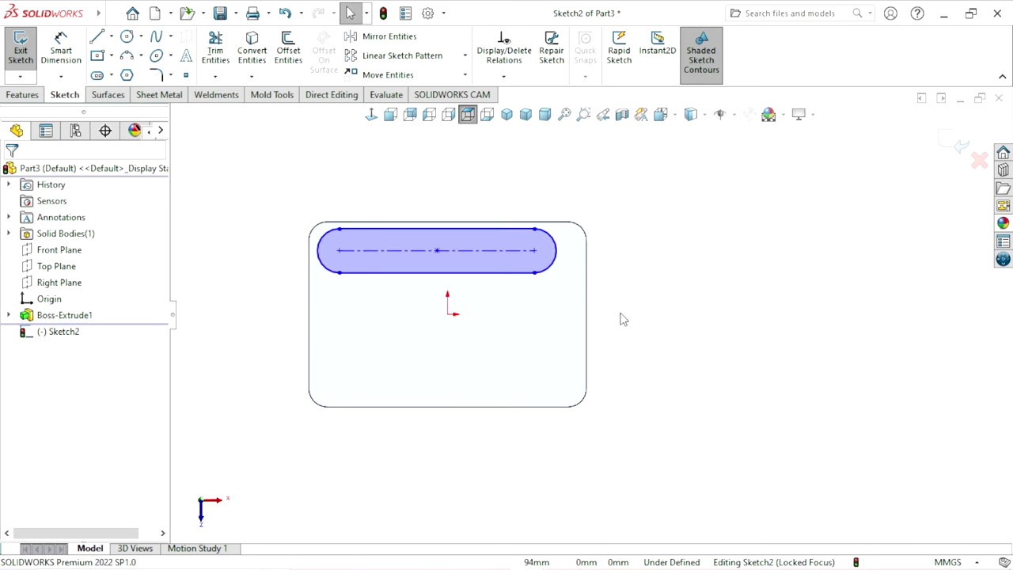
scroll(614, 319, down, 1)
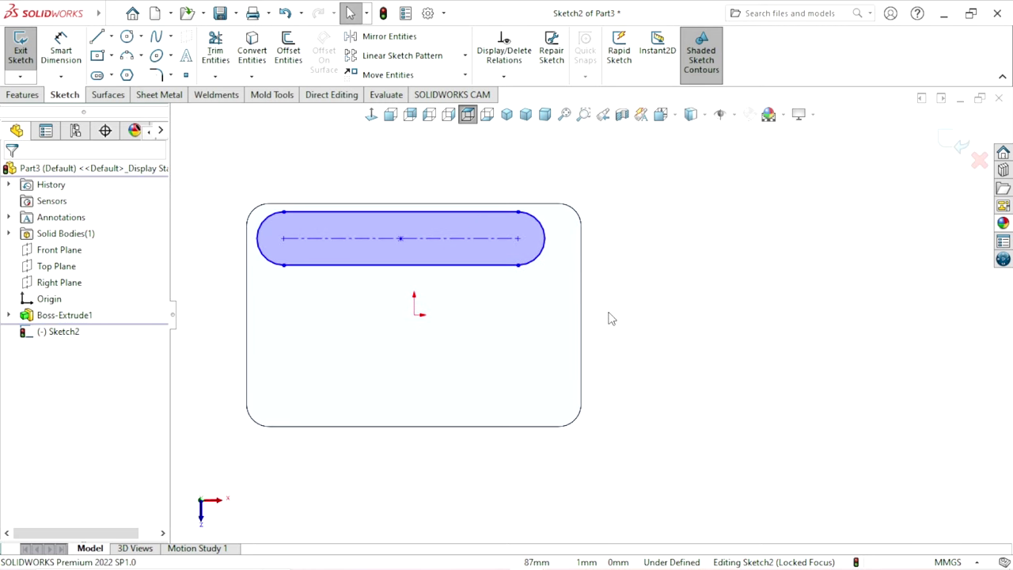
- Dimension the slot with a 12 mm end radius and 100 mm length
click(63, 54)
click(266, 225)
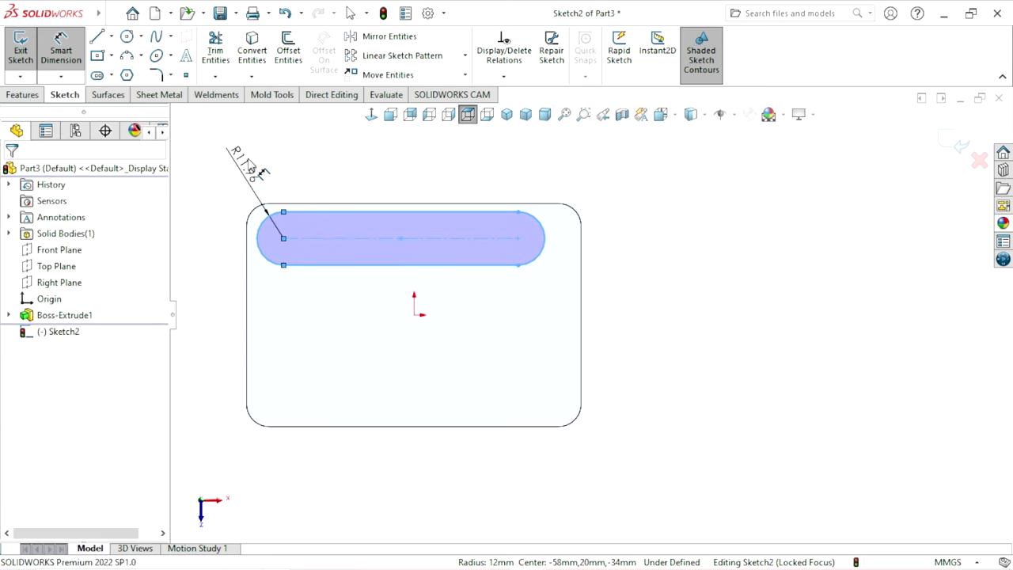
click(249, 165)
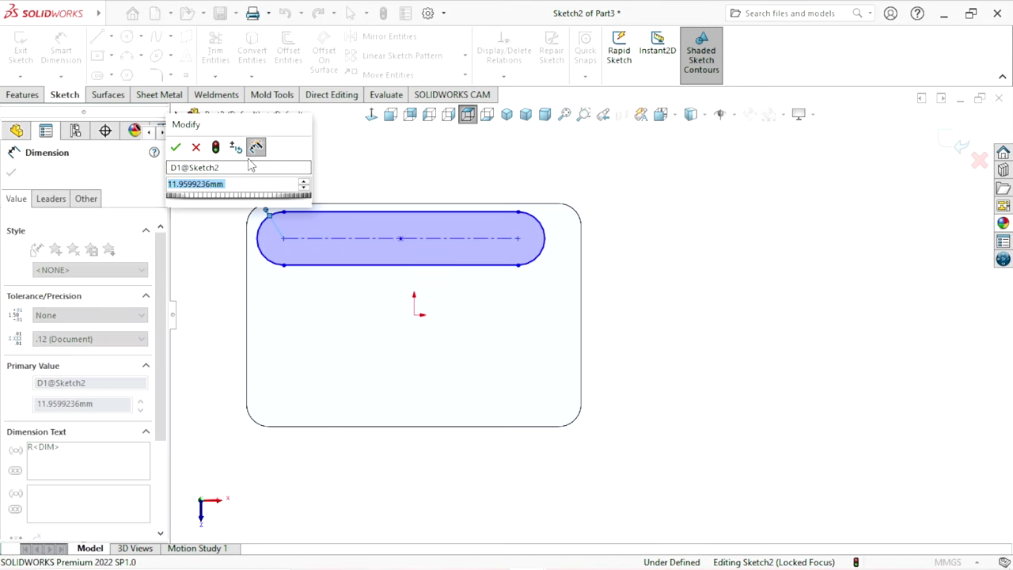
text(12)
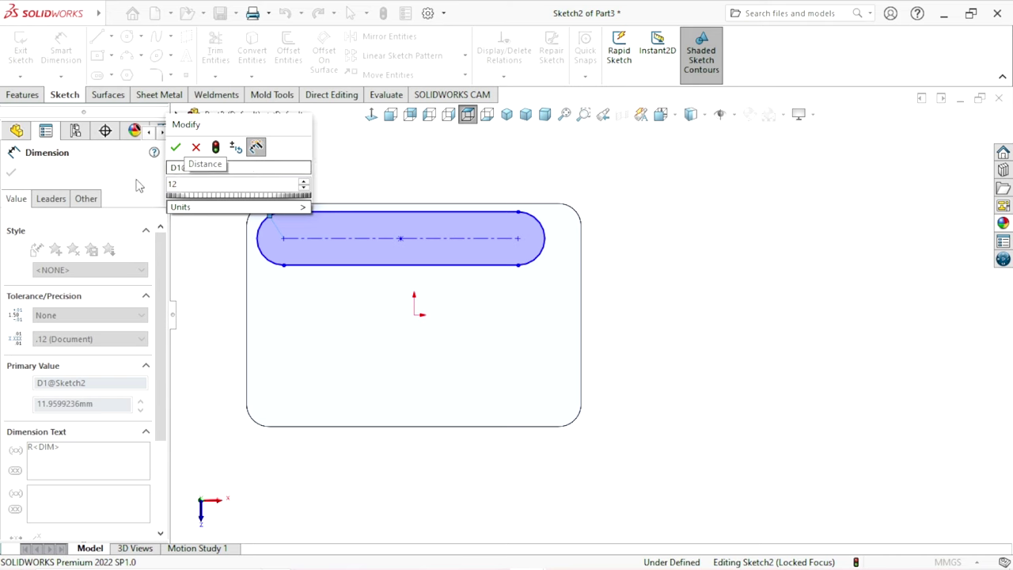
click(175, 147)
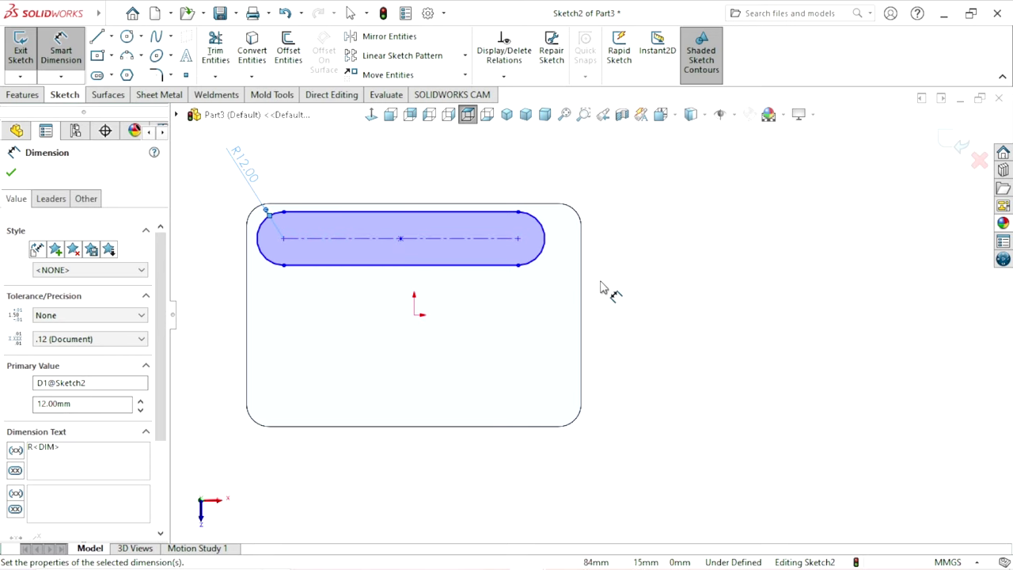
click(378, 240)
click(387, 174)
click(383, 174)
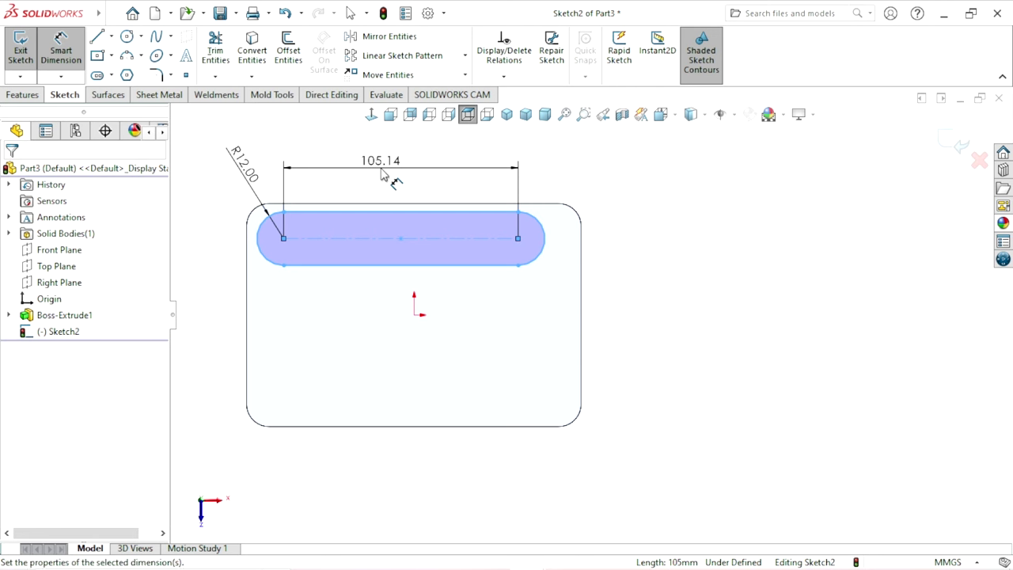
text(100)
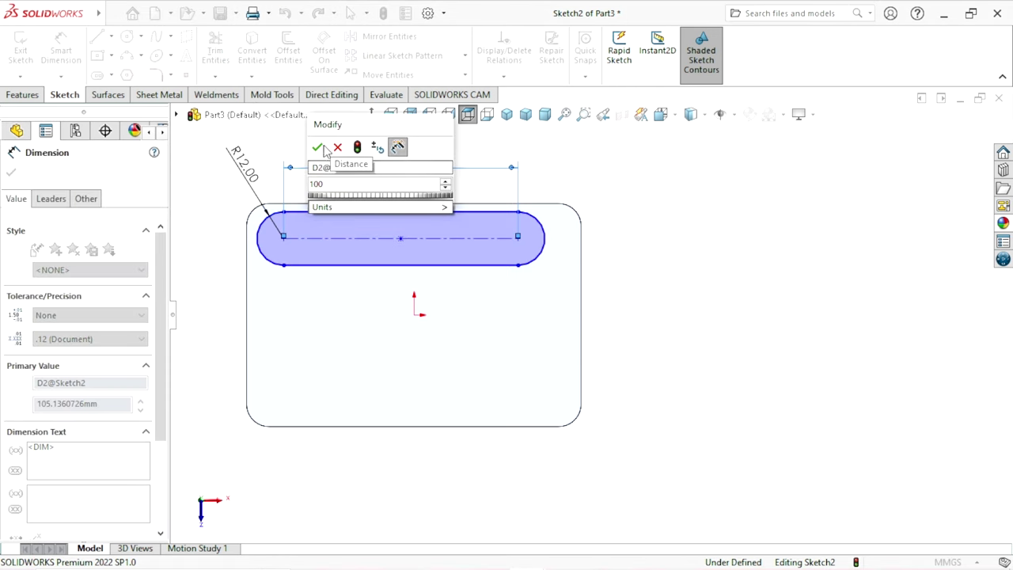
click(320, 148)
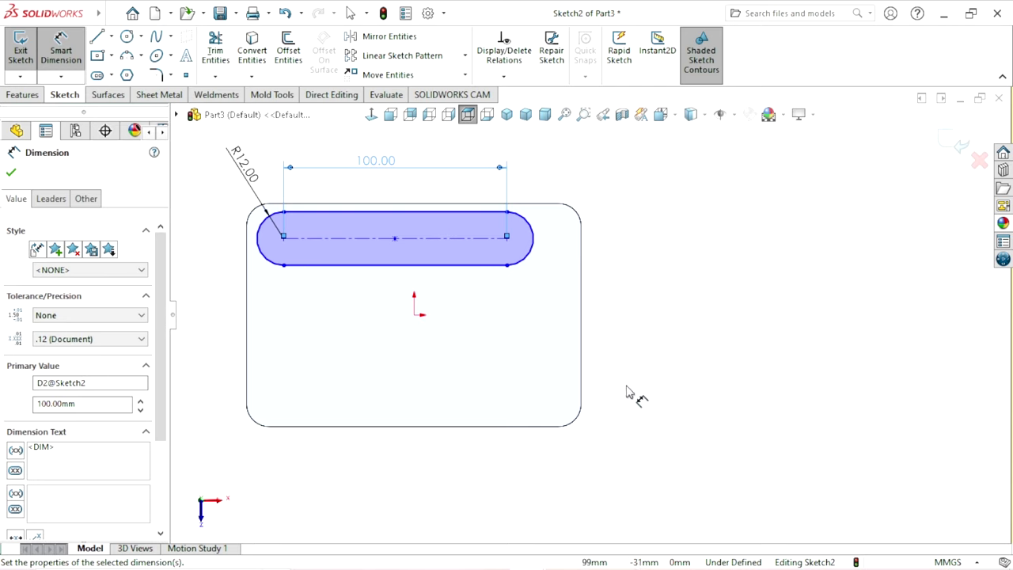
click(413, 315)
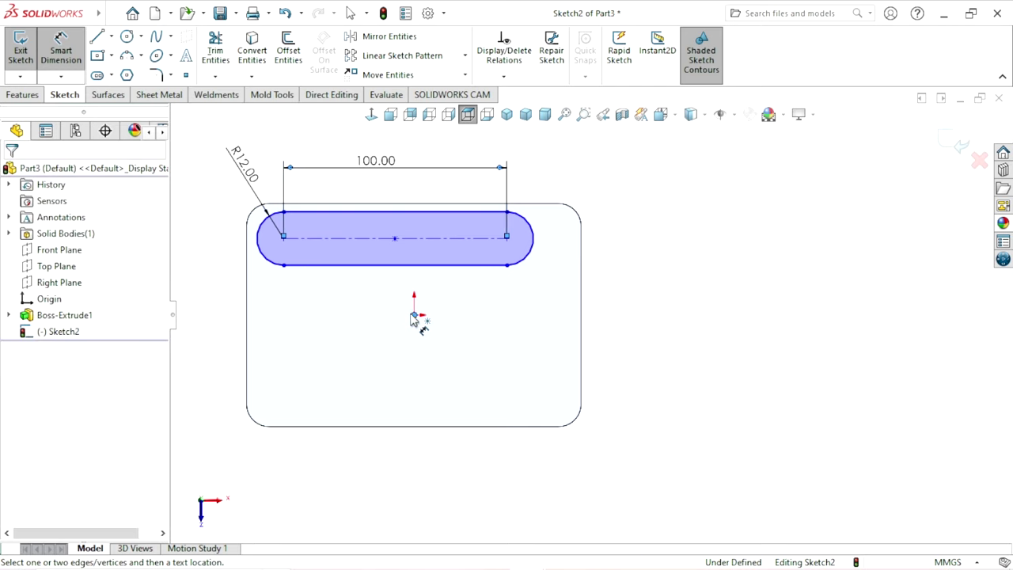
- Place the slot centre 28 mm above the origin
click(427, 245)
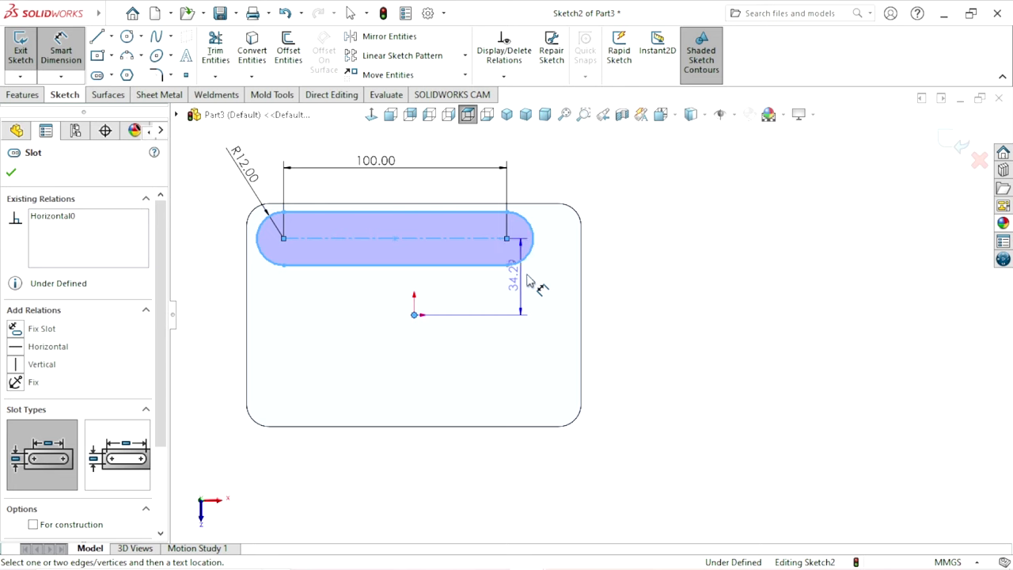
click(558, 285)
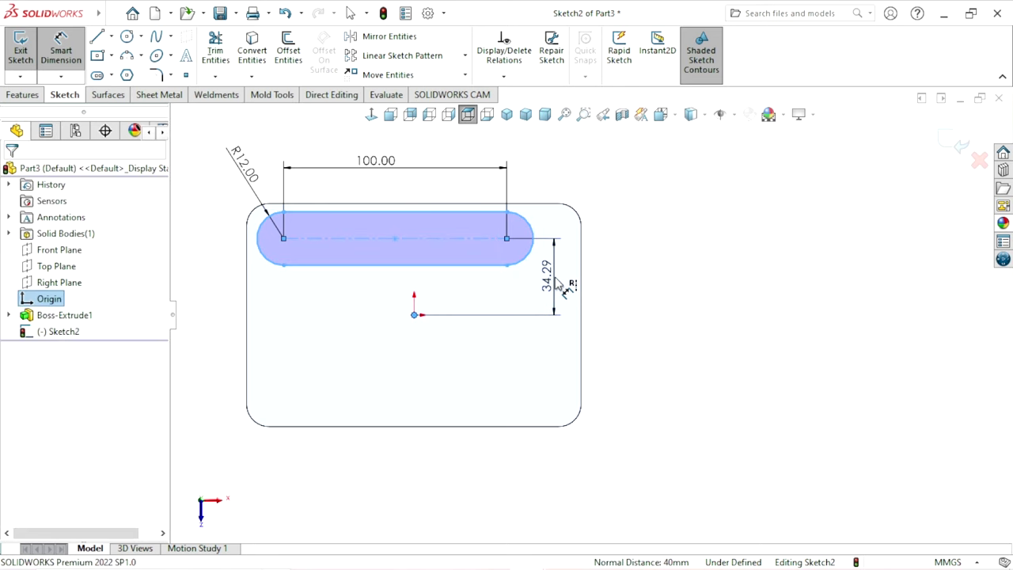
text(28)
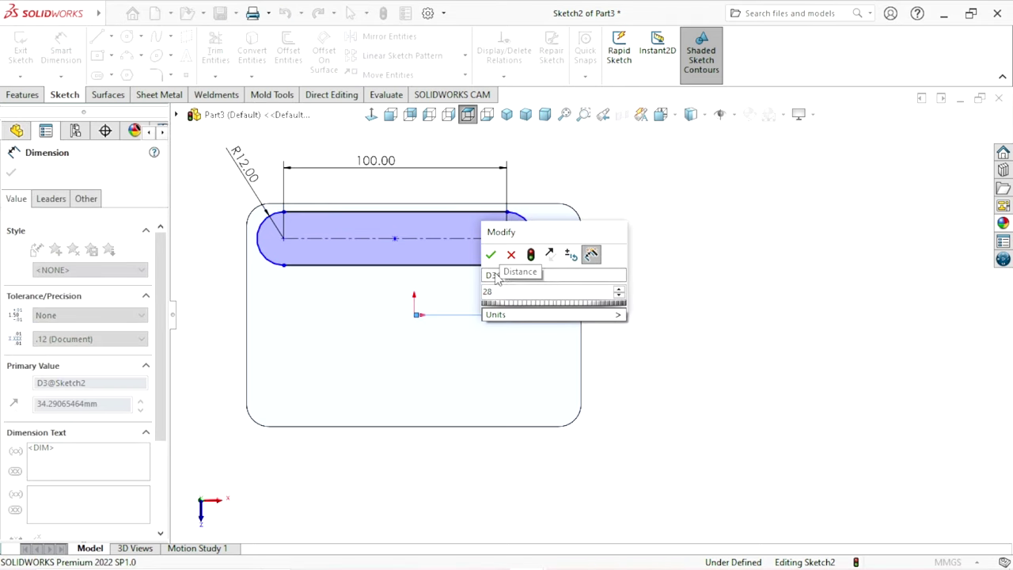
click(491, 255)
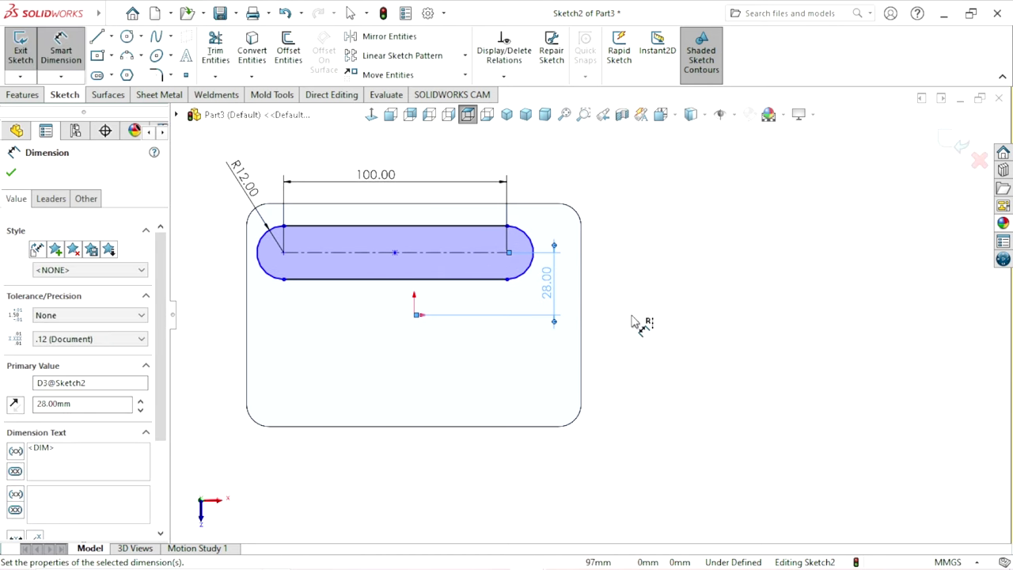
key(Escape)
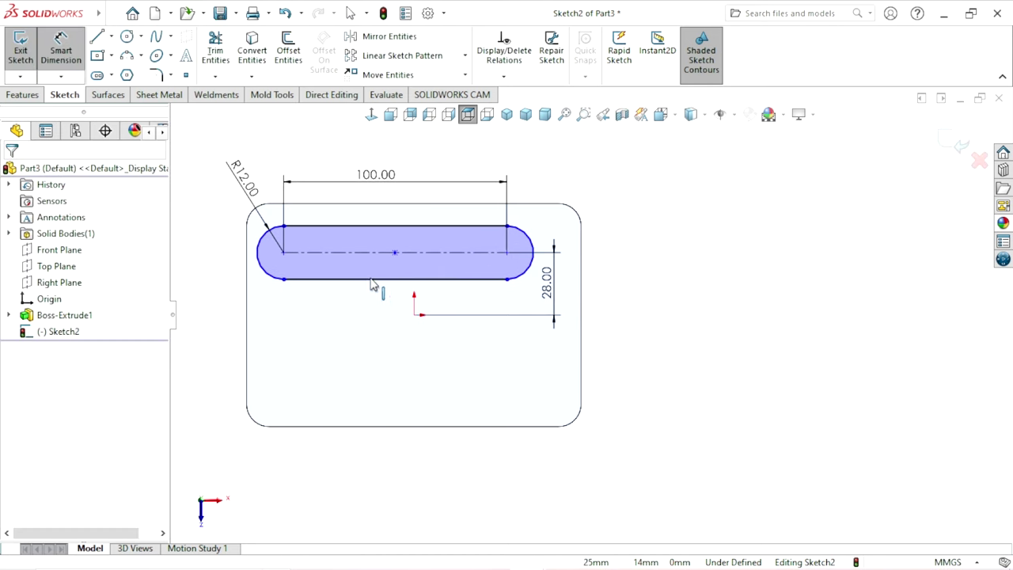
key(Escape)
- Add a Vertical relation between the slot centre and the origin
click(394, 252)
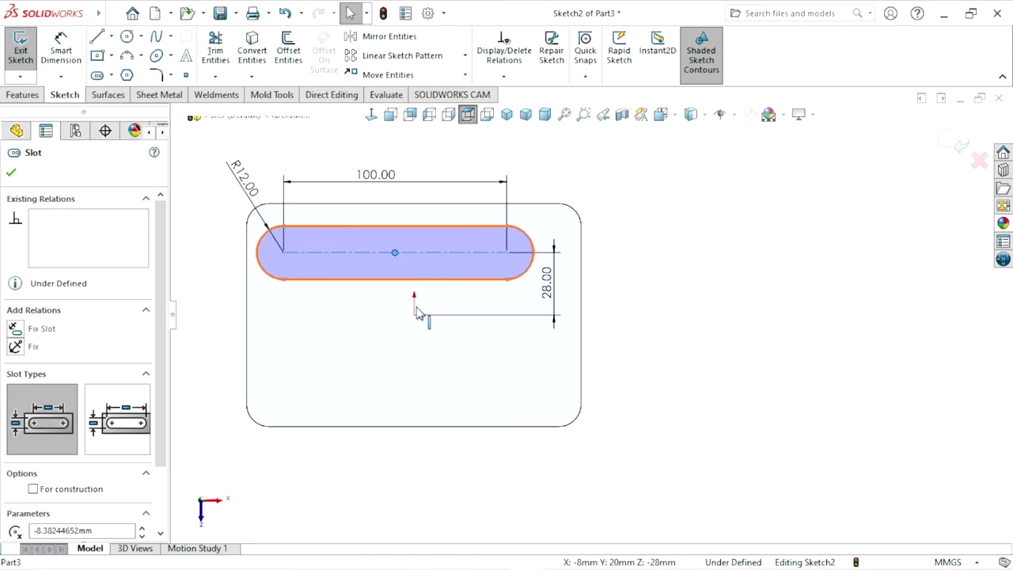
ctrl+click(414, 315)
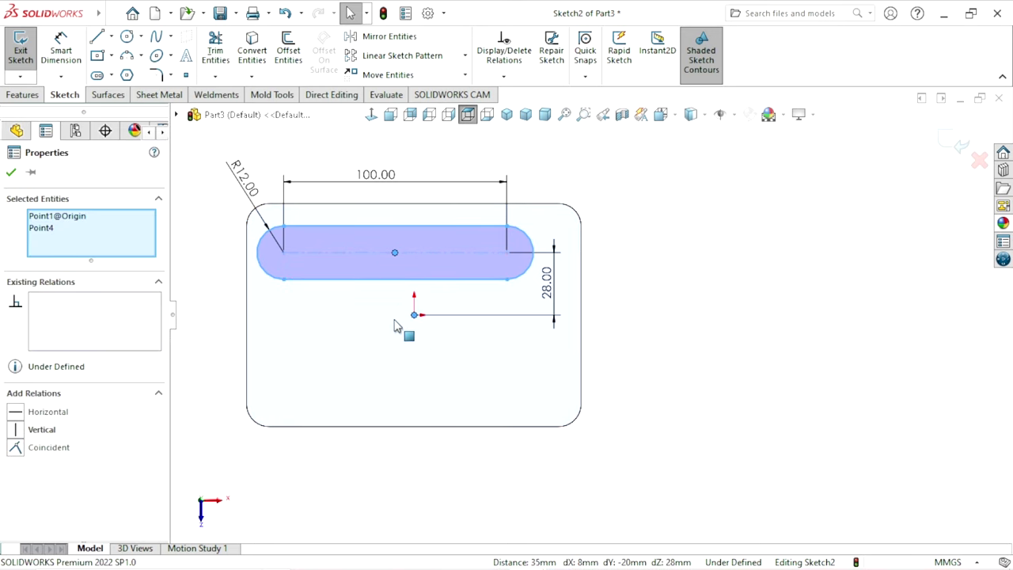
click(20, 434)
click(208, 347)
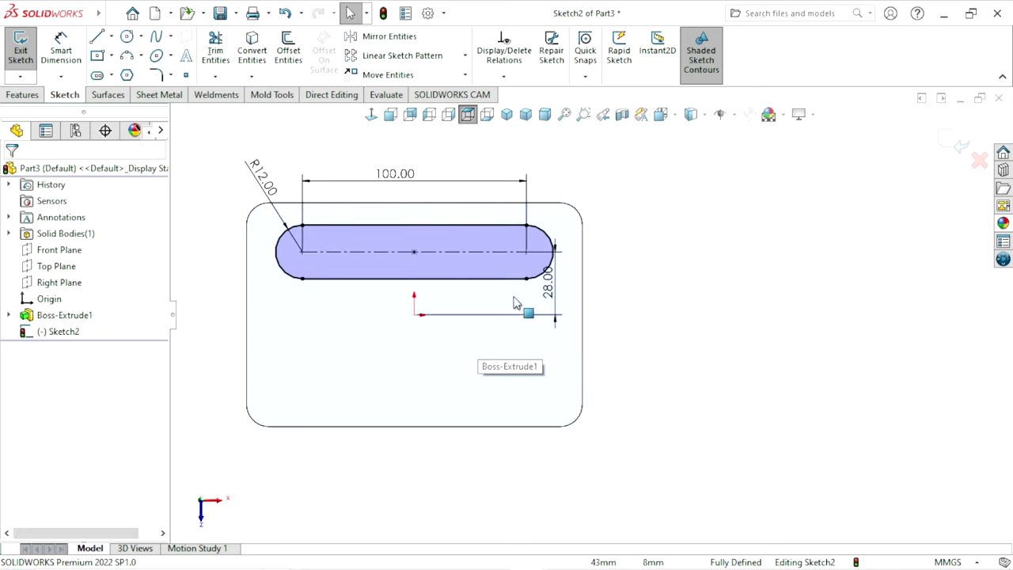
mouse_move(546, 281)
mouse_down()
mouse_move(586, 295)
mouse_move(567, 291)
mouse_up()
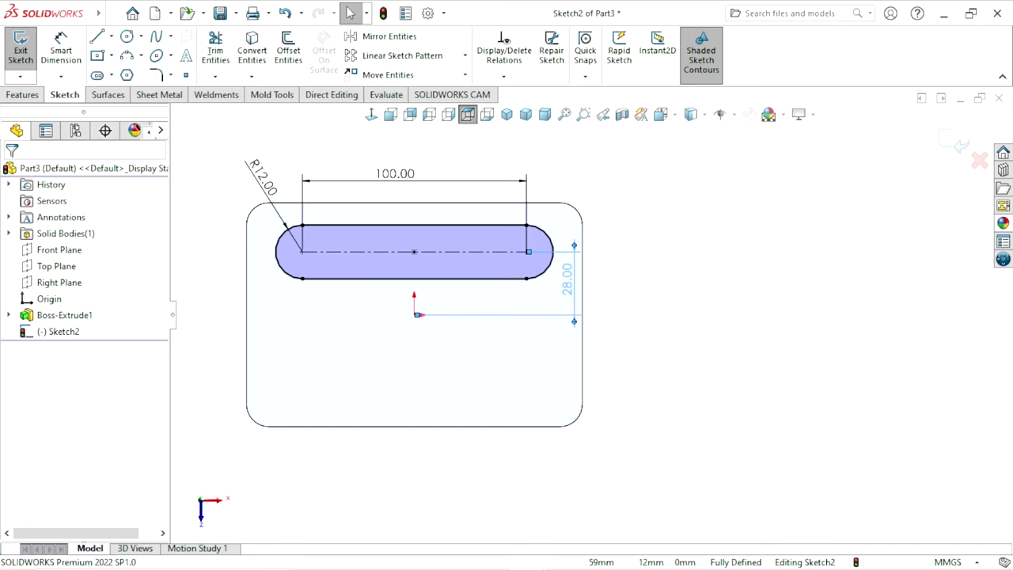
ctrl+middle_drag(423, 333, 457, 330)
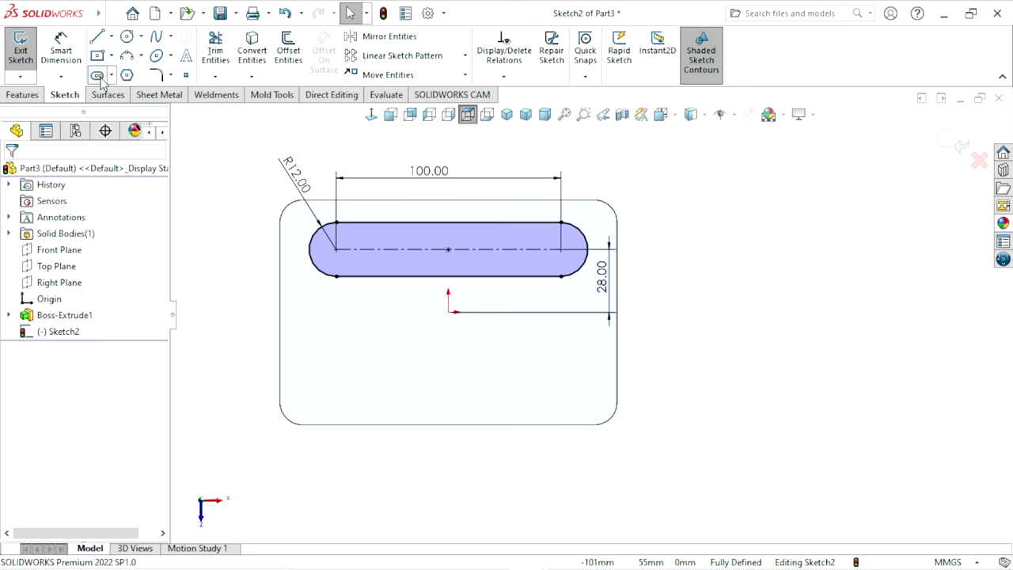
- Draw a second, vertical centre-point straight slot on the plate's lower left
click(98, 77)
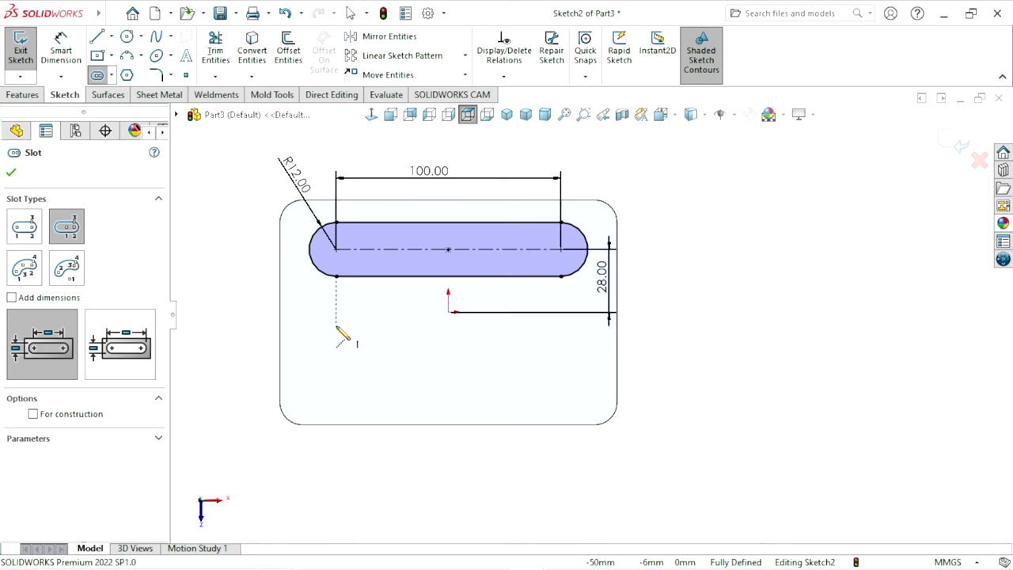
click(327, 312)
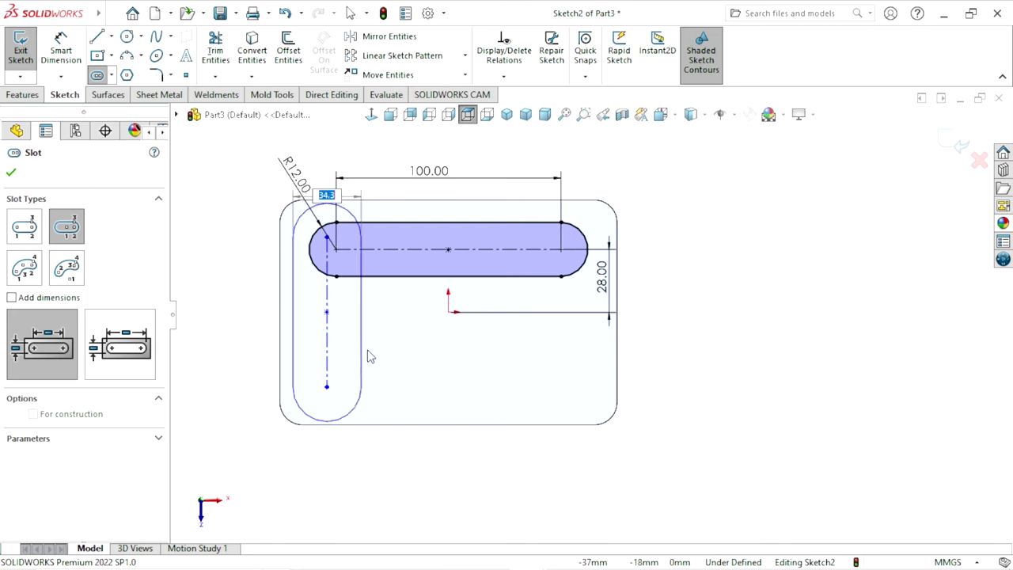
click(363, 312)
right_click(238, 270)
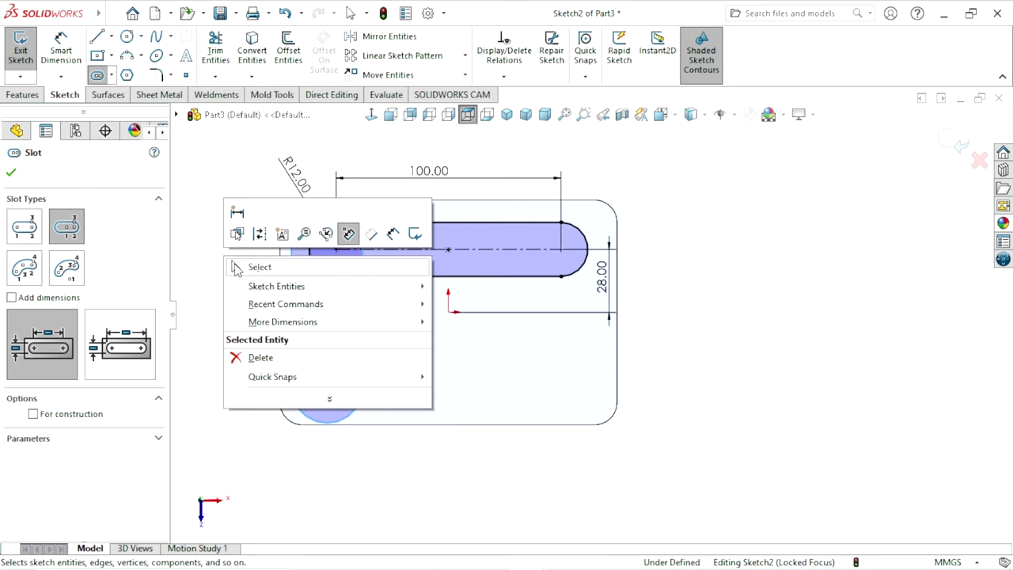
click(237, 267)
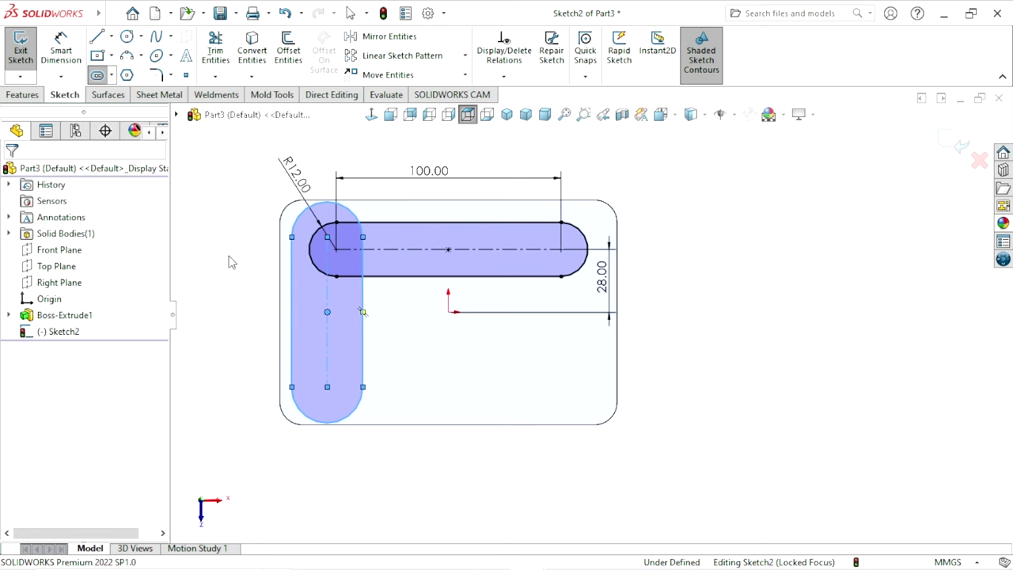
- Dimension the vertical slot with a 32 mm centre length and R12.5 ends
click(327, 294)
click(228, 317)
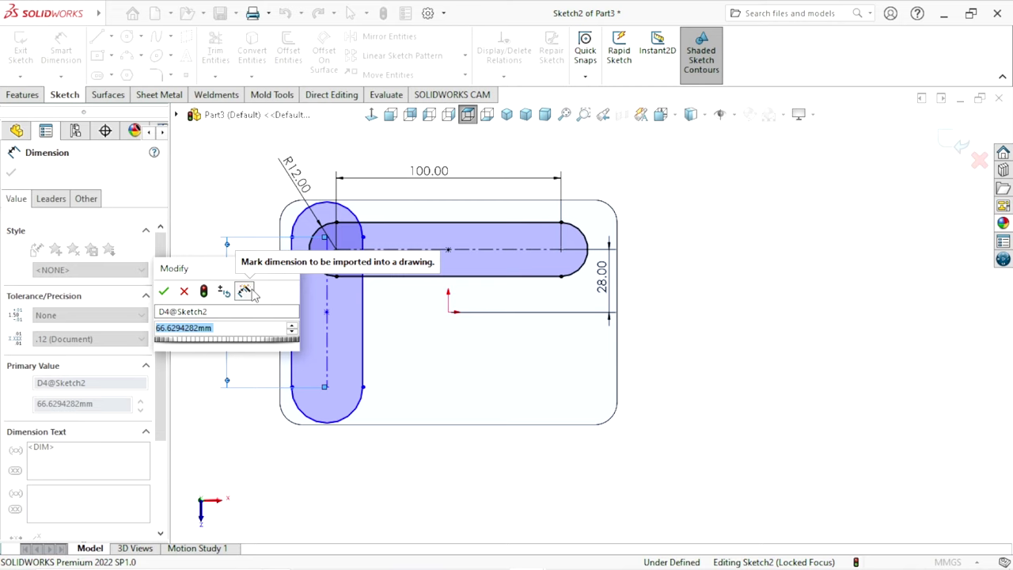
text(32)
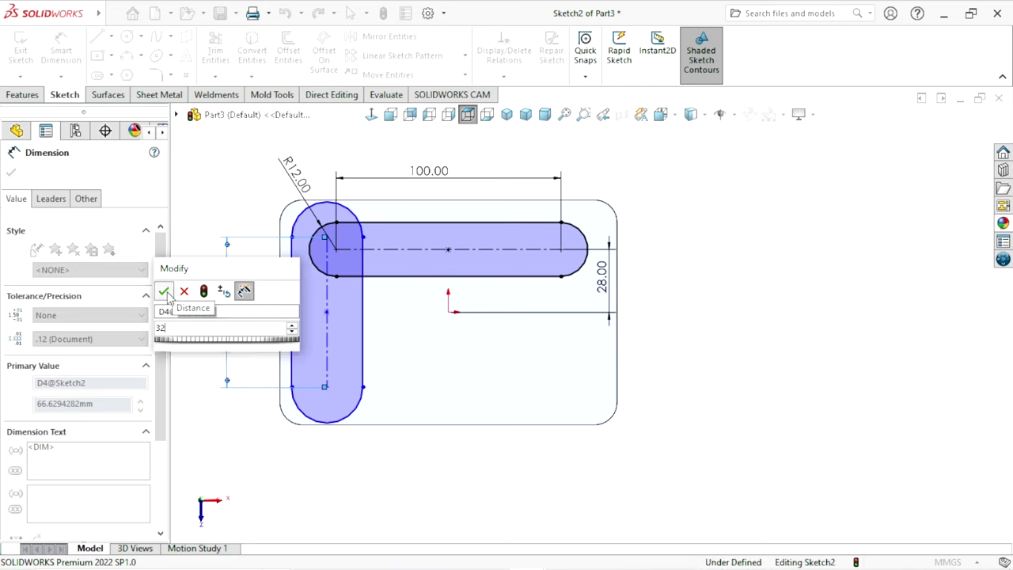
click(166, 292)
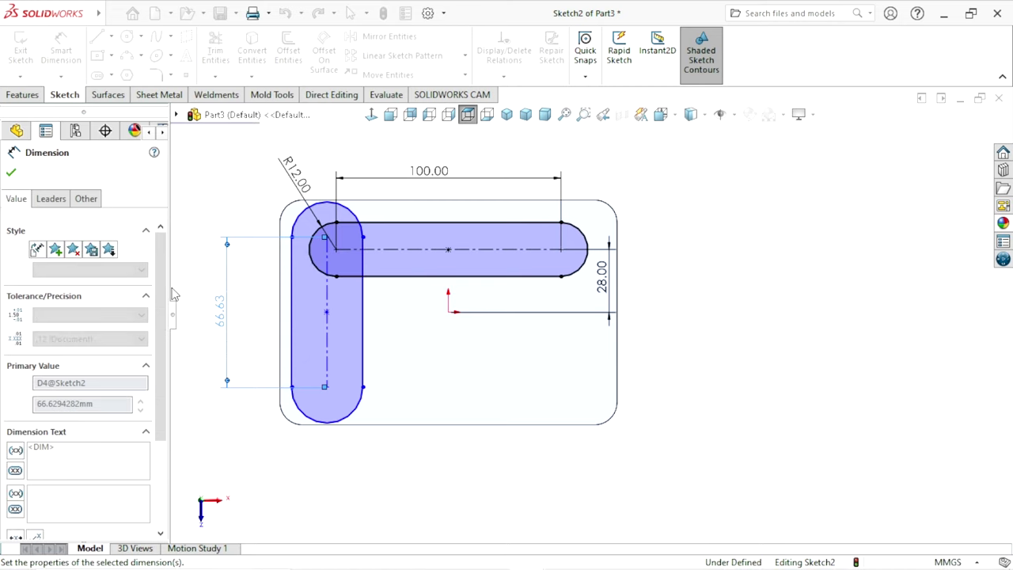
click(301, 294)
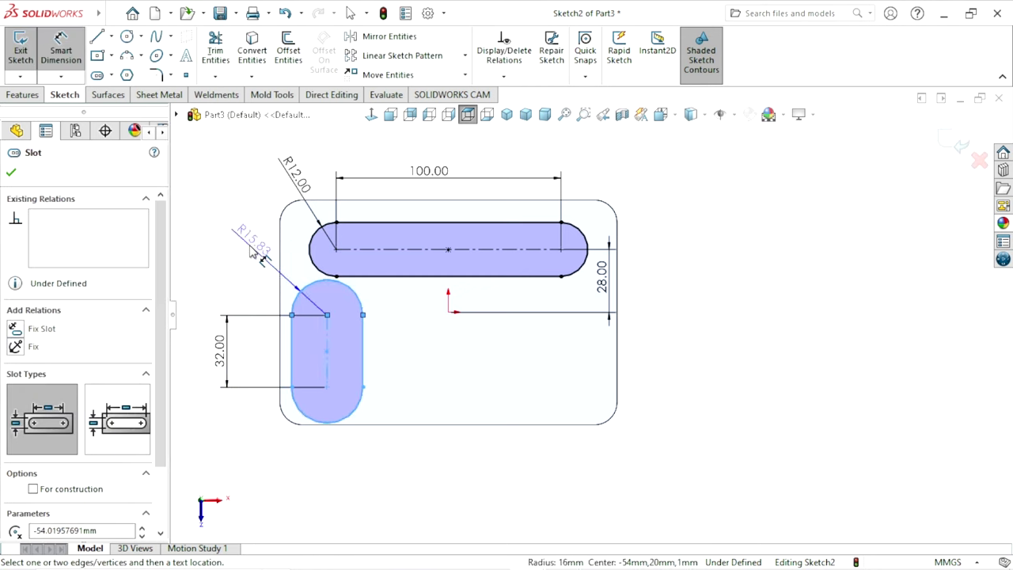
click(254, 252)
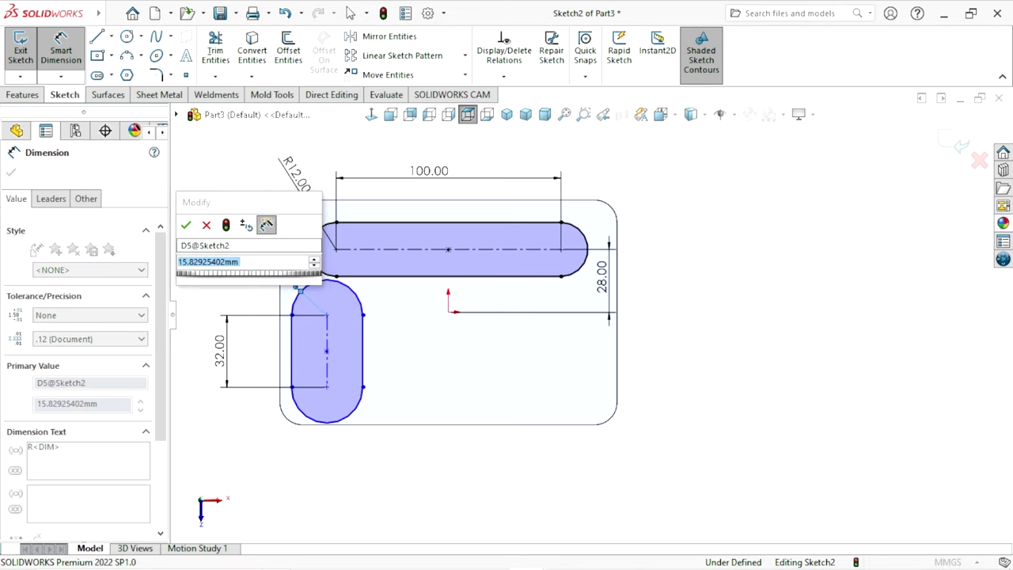
text(12.5)
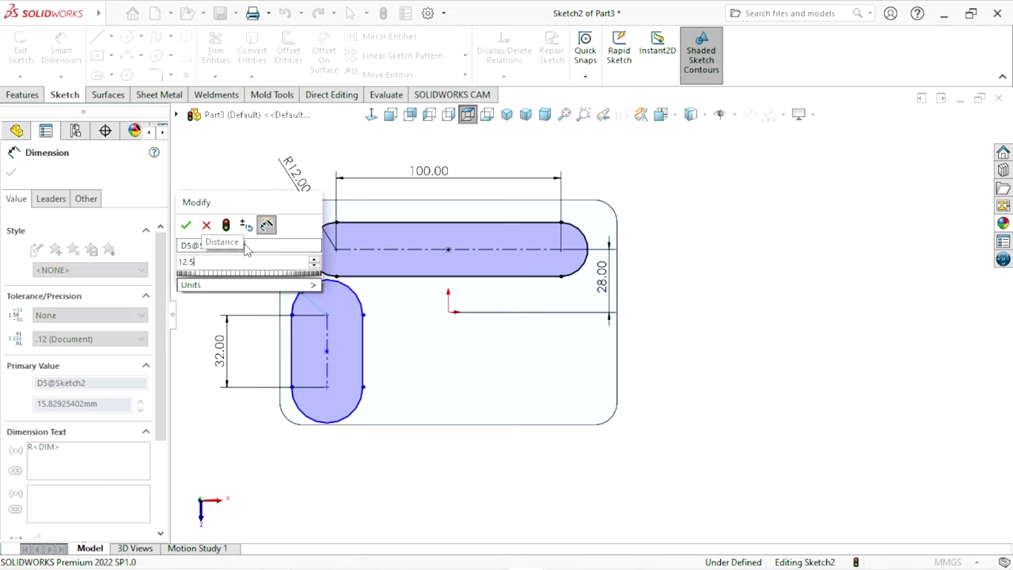
click(188, 225)
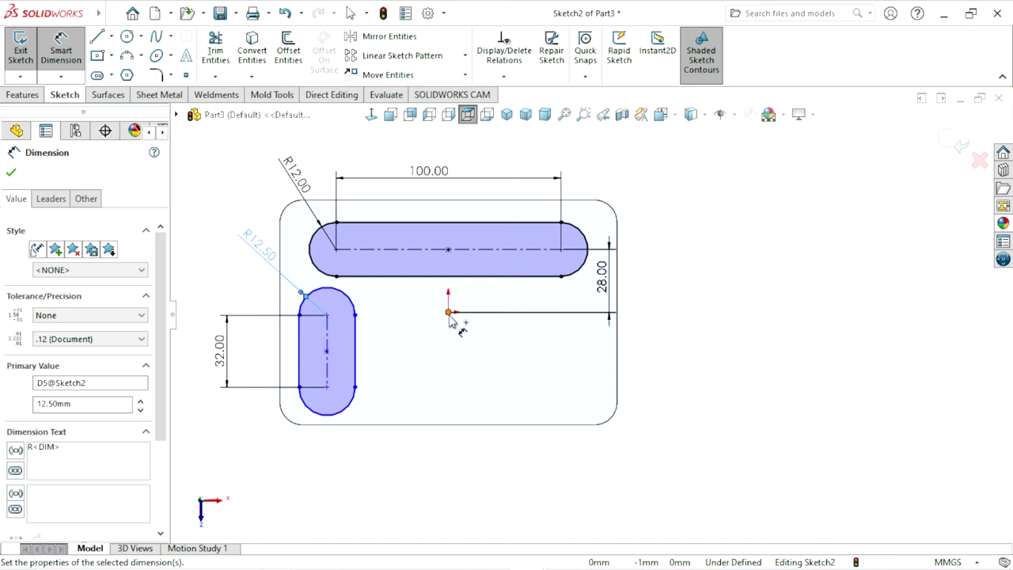
key(Escape)
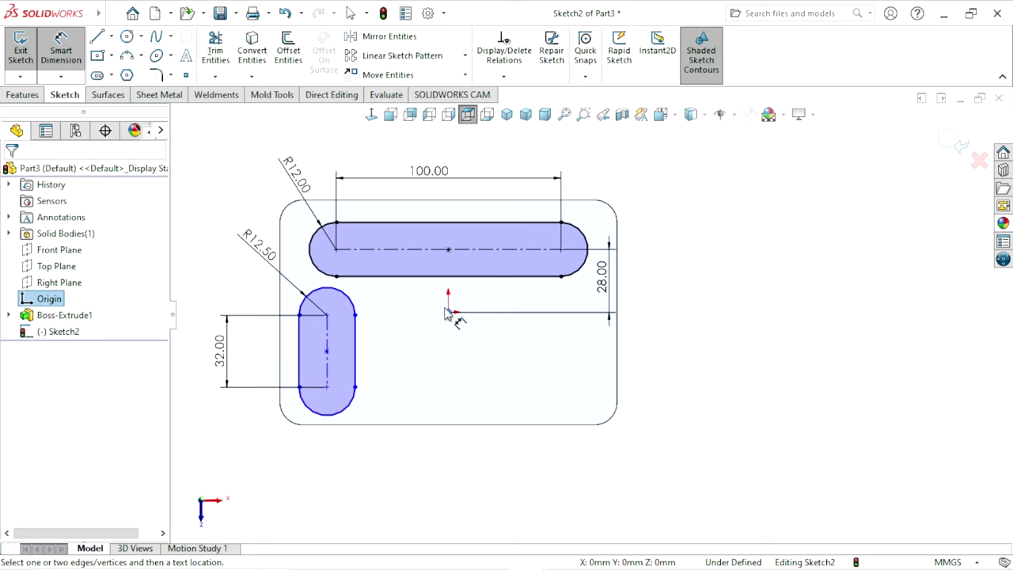
- Position the vertical slot 51 mm left of the origin
click(331, 333)
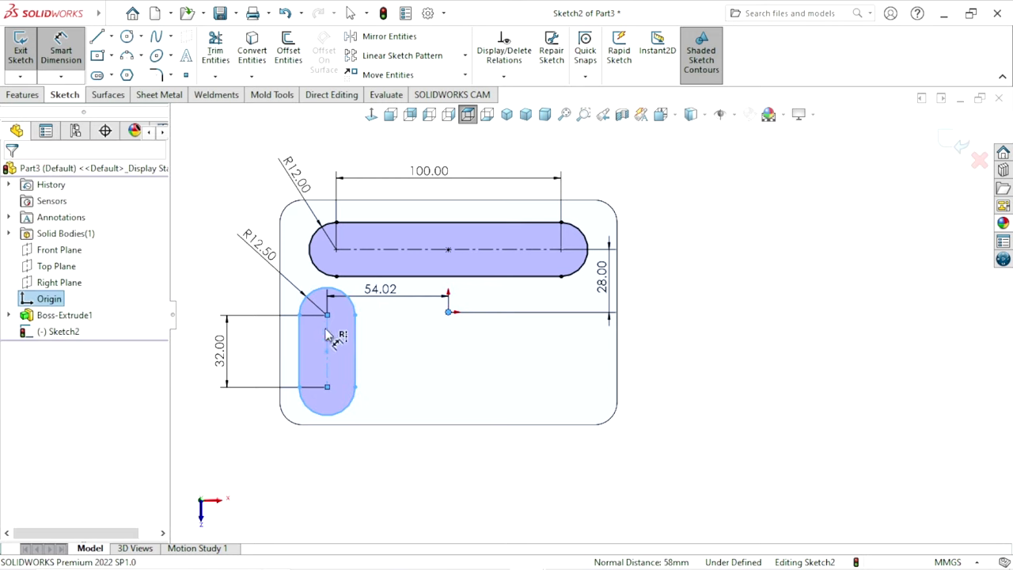
click(400, 299)
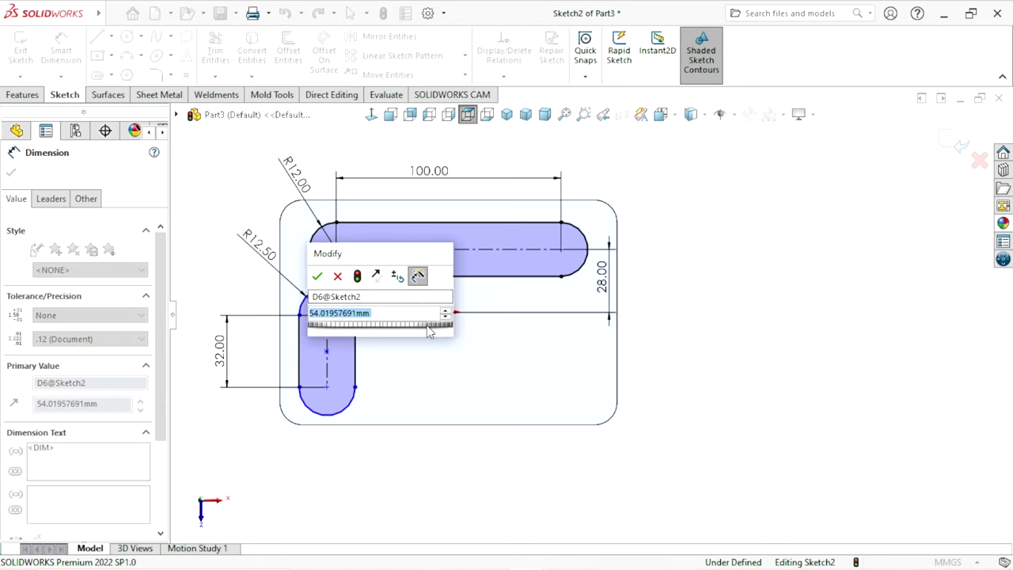
text(51)
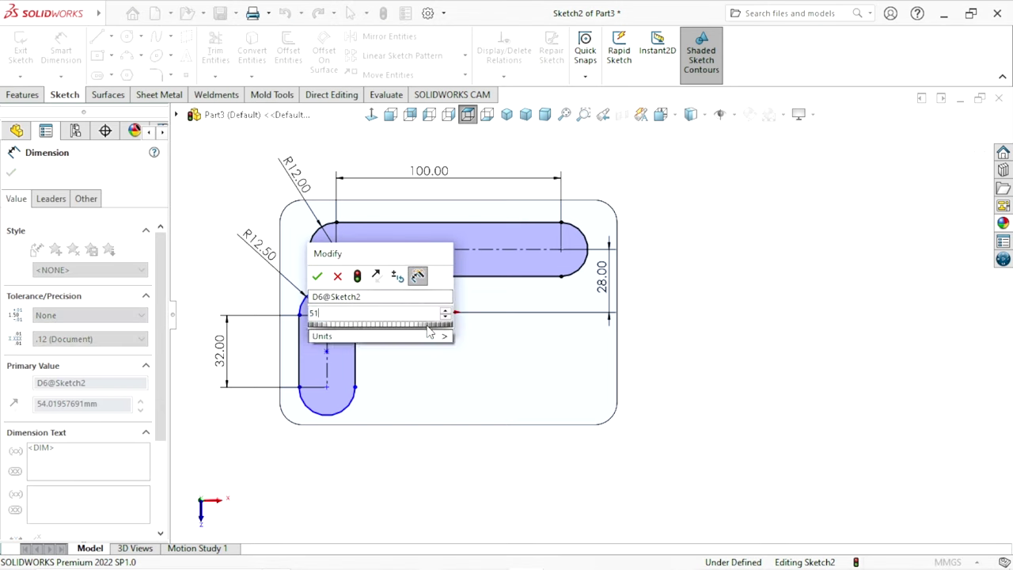
click(316, 276)
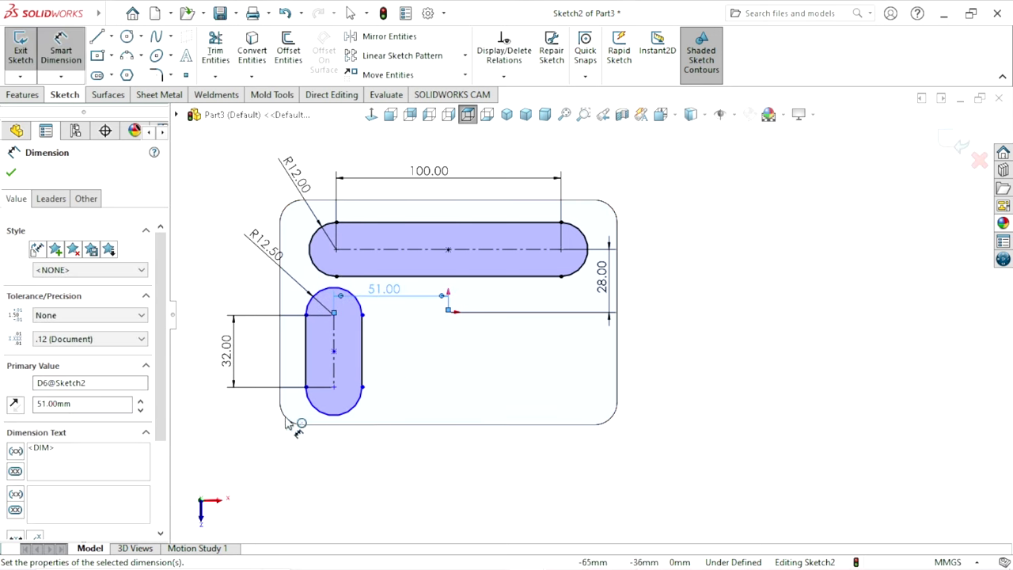
key(Escape)
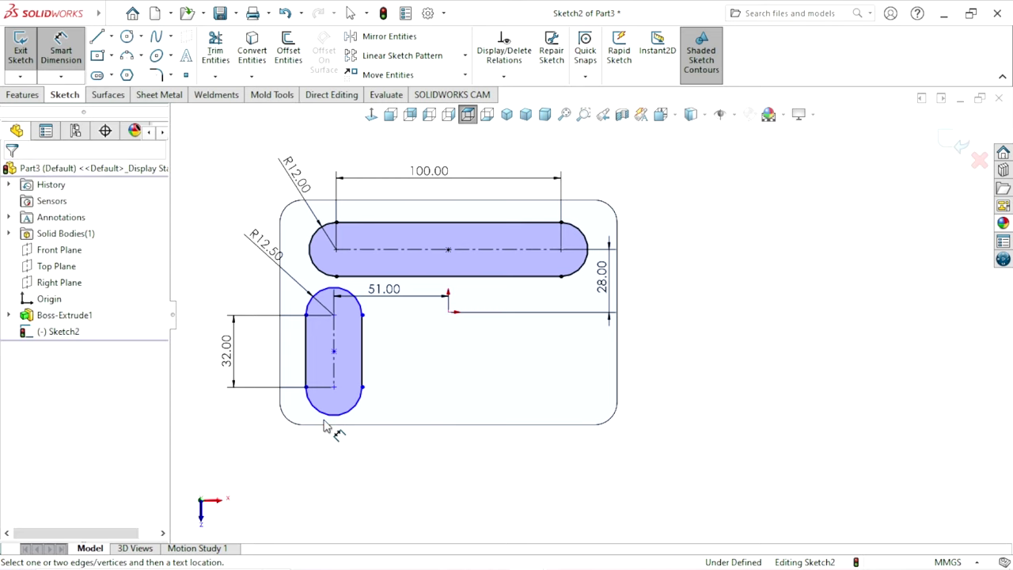
- Place the vertical slot's top arc centre 50 mm above the plate's bottom edge
click(320, 424)
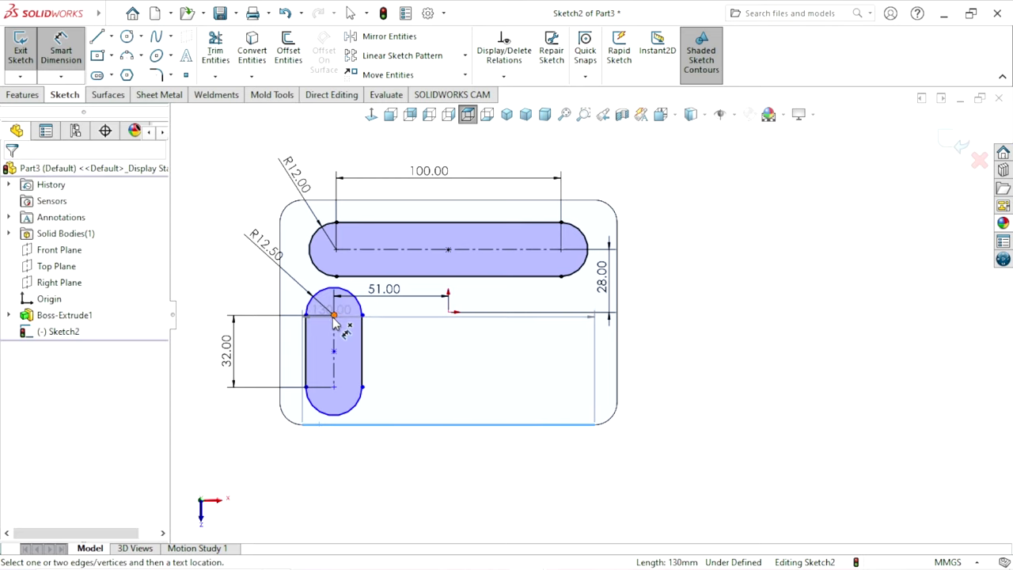
click(334, 315)
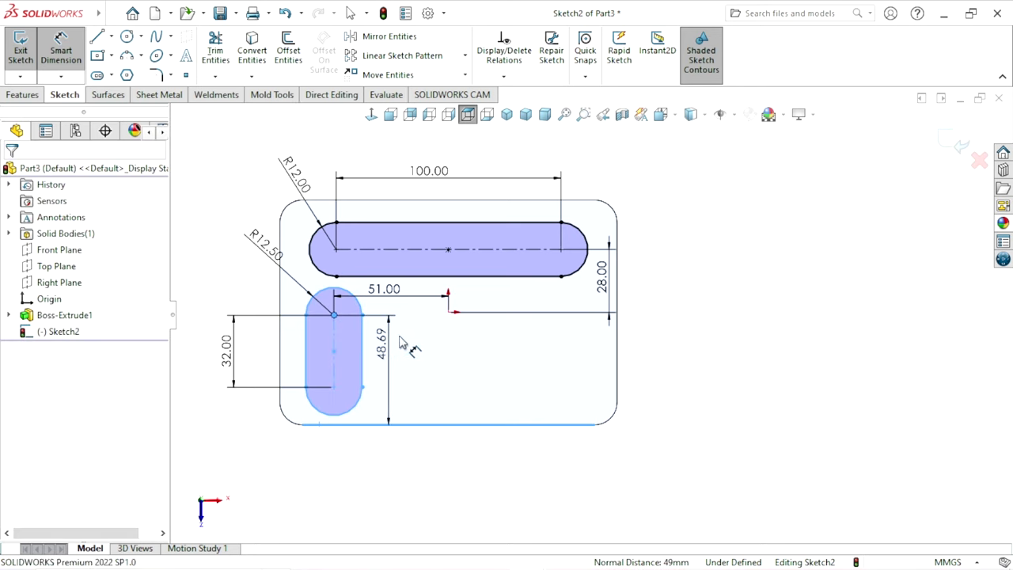
click(408, 342)
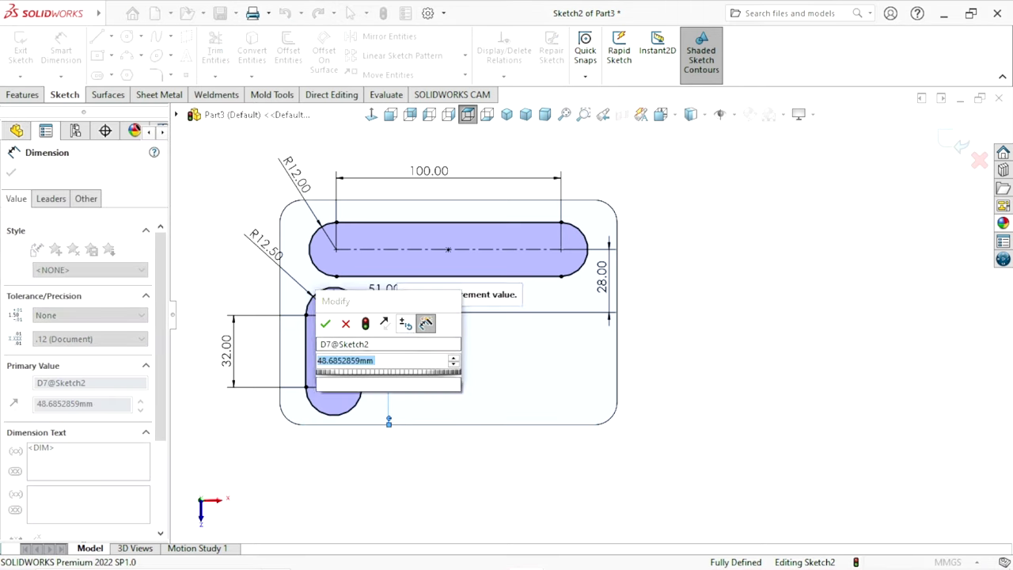
text(50)
key(Return)
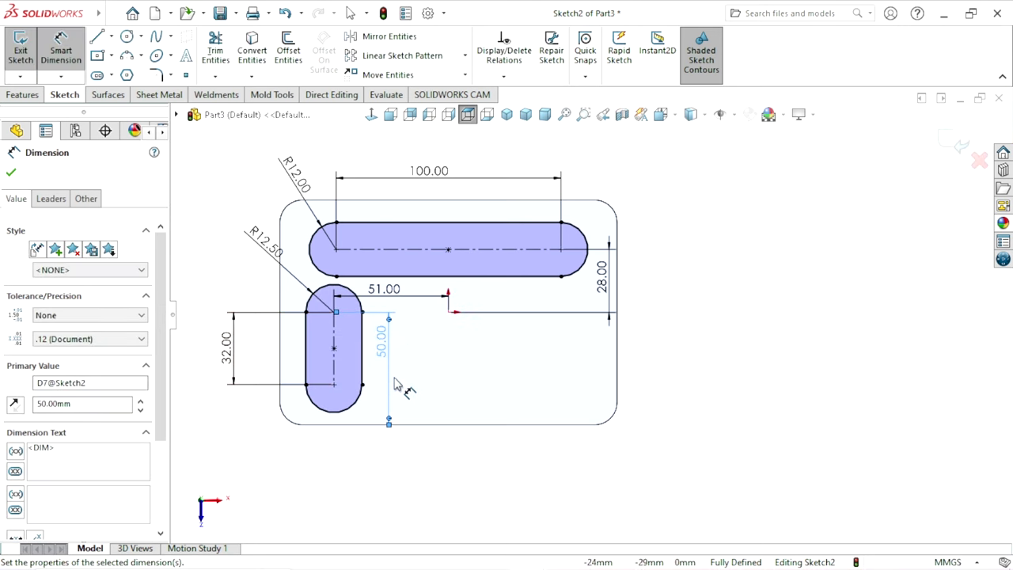
- Move the 32.00 dimension to the left side of the vertical slot
scroll(448, 378, up, 1)
scroll(314, 352, up, 1)
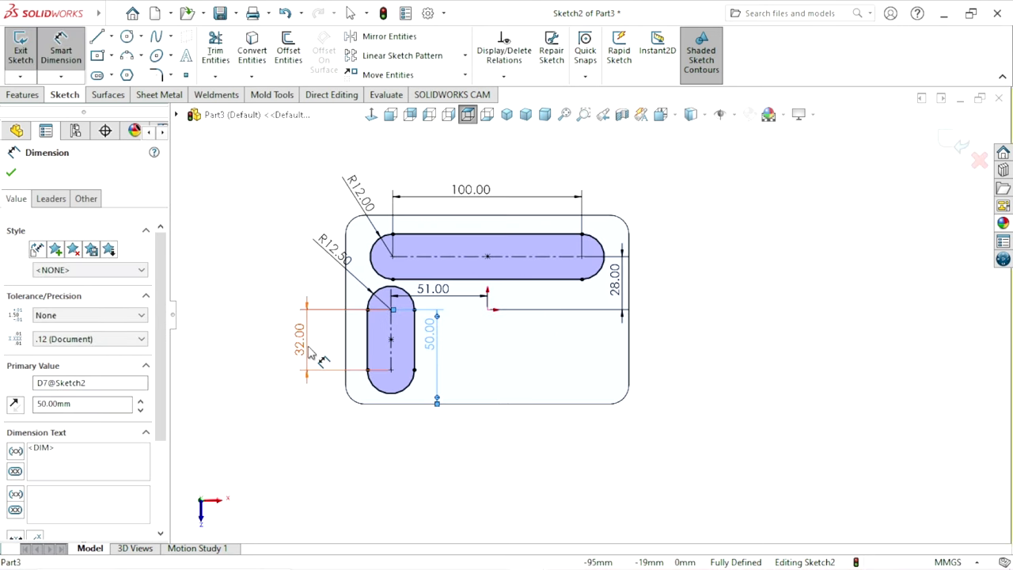
drag(314, 353, 324, 352)
mouse_move(442, 349)
mouse_down()
mouse_move(326, 352)
mouse_move(312, 341)
mouse_up()
click(296, 356)
scroll(724, 301, down, 2)
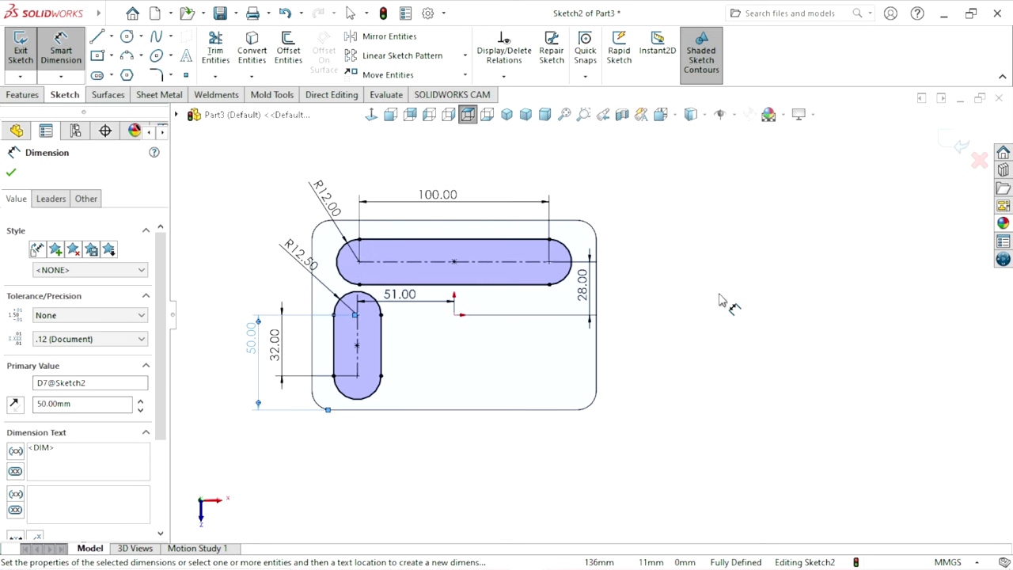
scroll(710, 305, down, 1)
key(Escape)
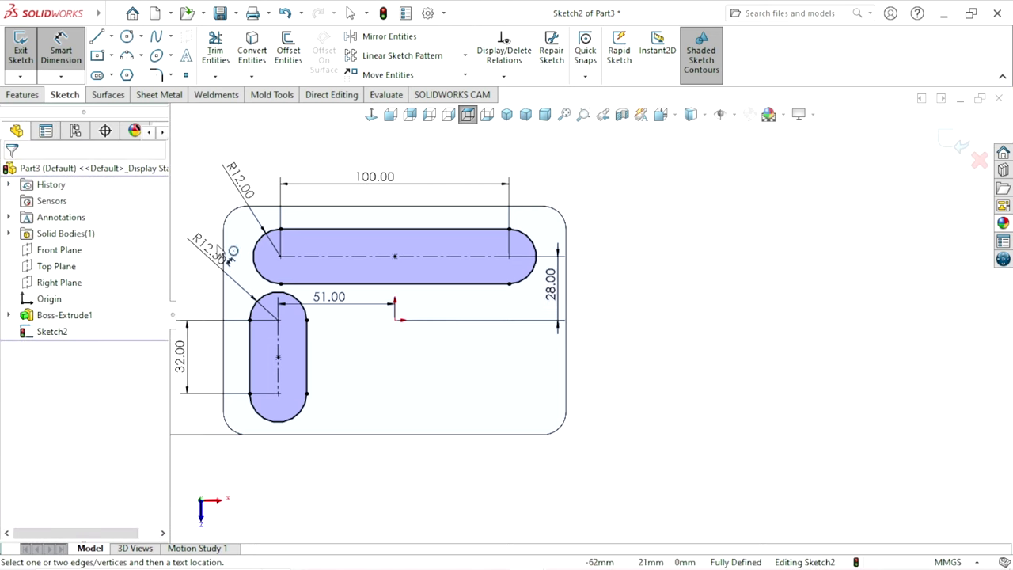
- Reposition the 28.00 dimension beside the origin
click(97, 39)
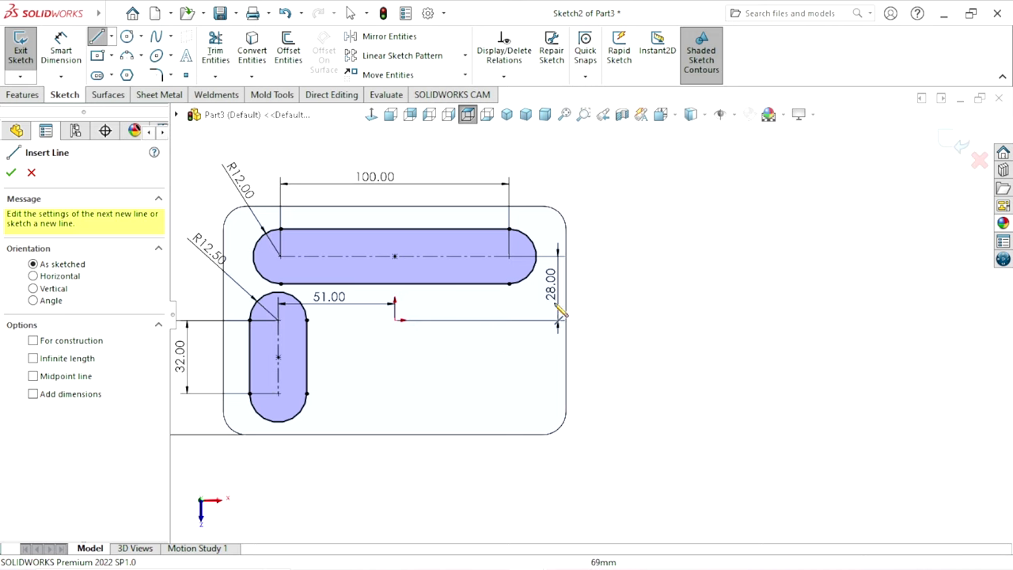
key(Escape)
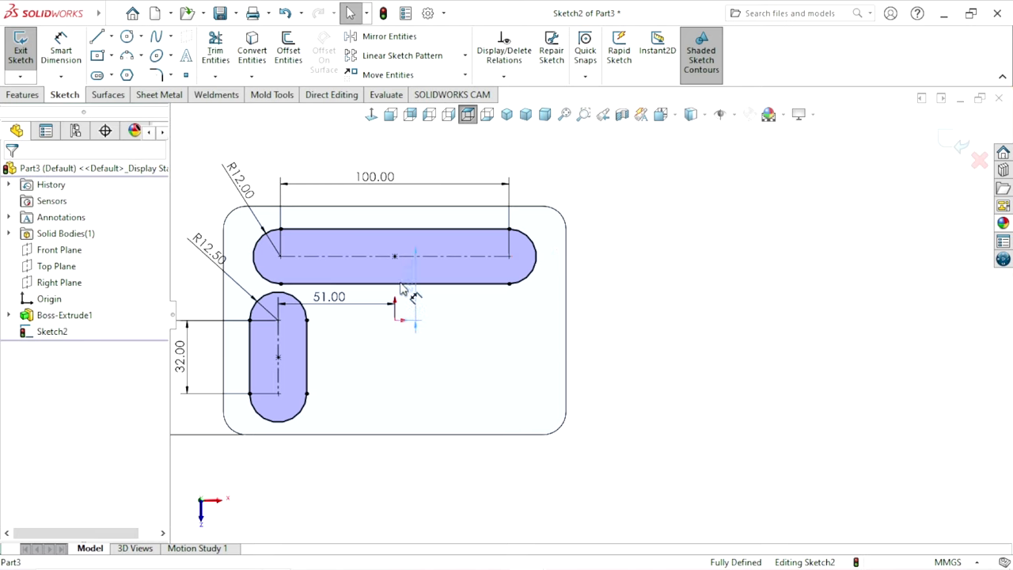
click(372, 287)
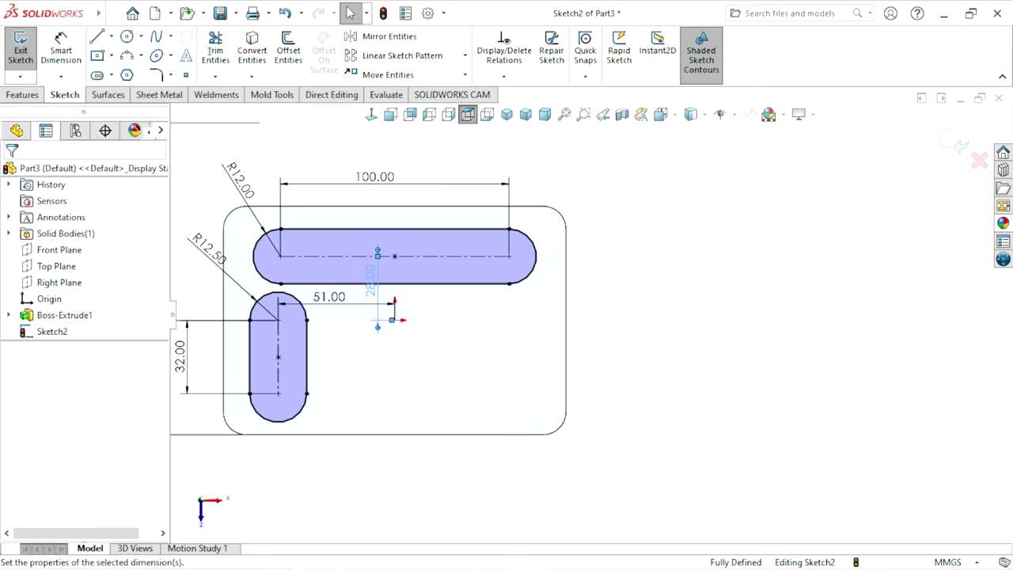
key(Escape)
- Draw a closed right-triangle outline with lines to the right of the origin
click(97, 38)
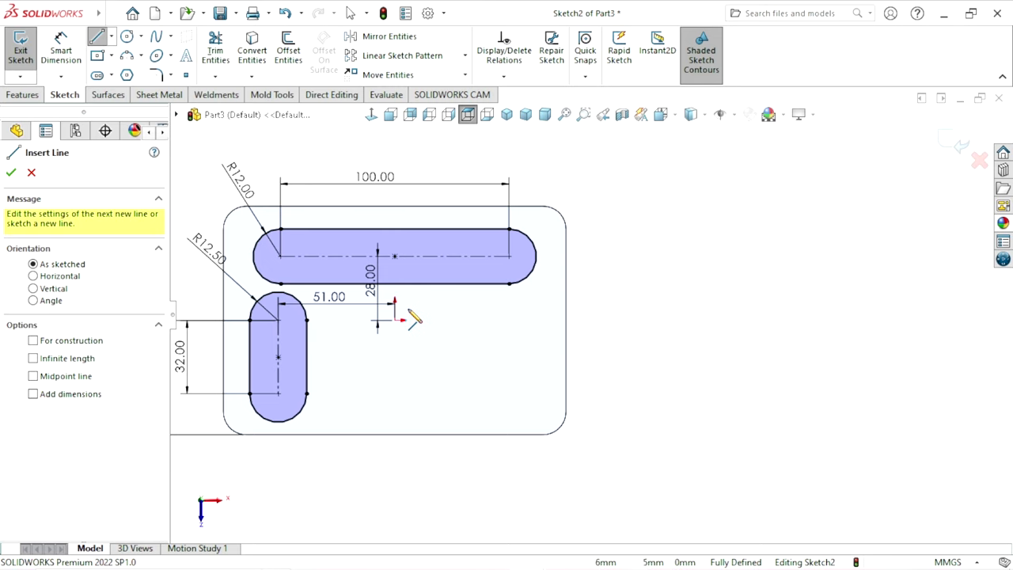
click(408, 305)
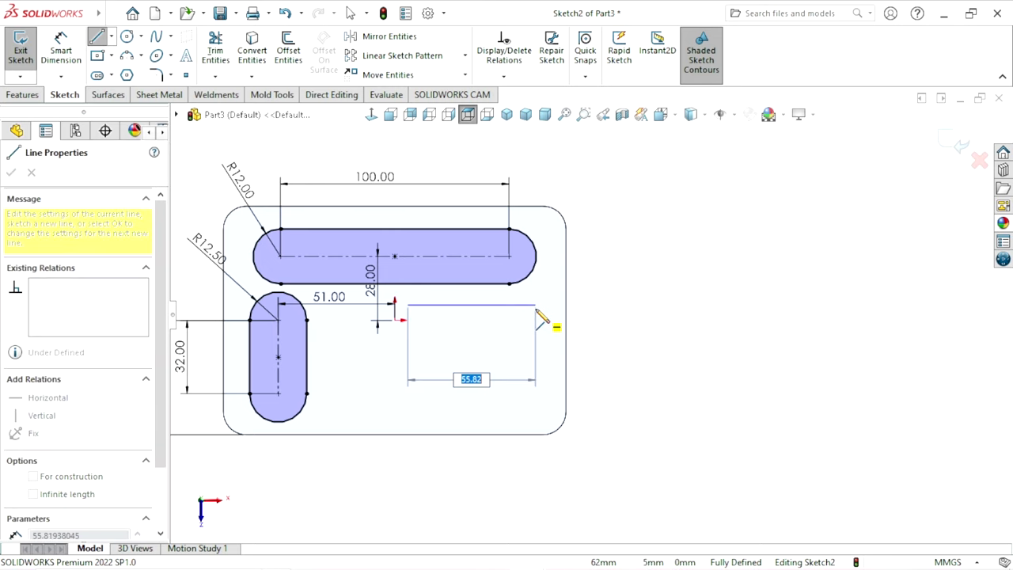
click(536, 306)
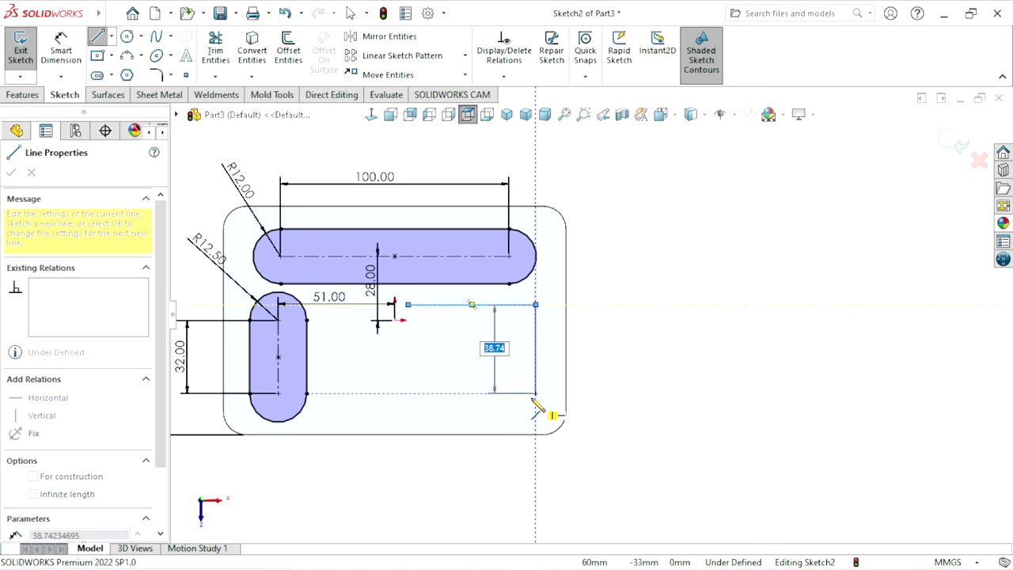
click(536, 406)
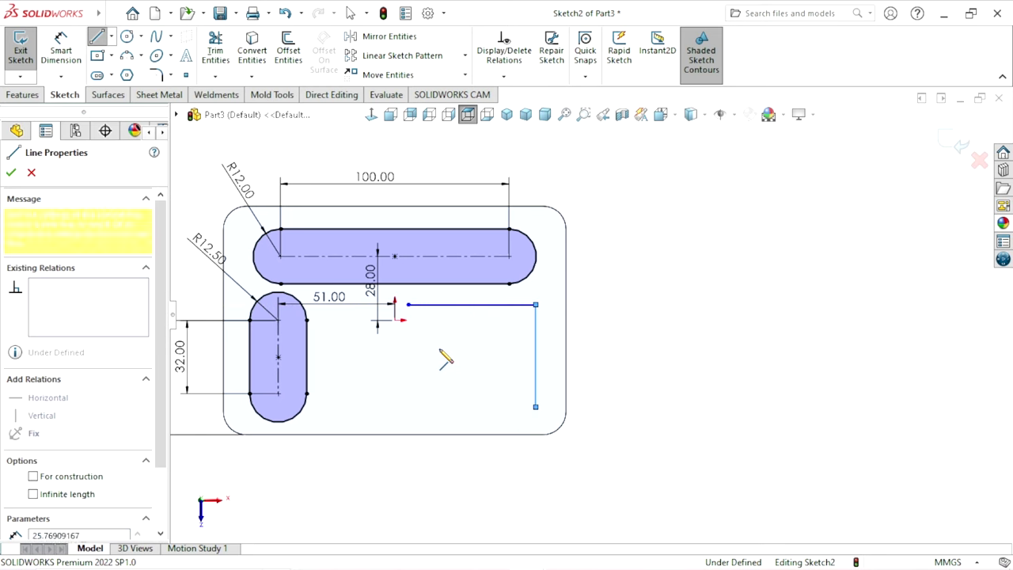
click(407, 305)
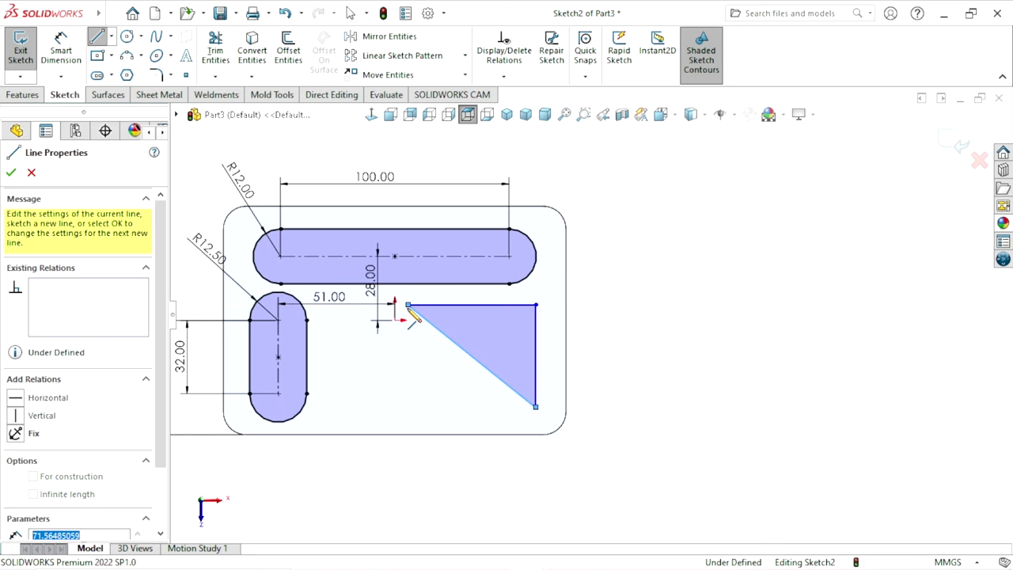
right_click(585, 332)
click(595, 333)
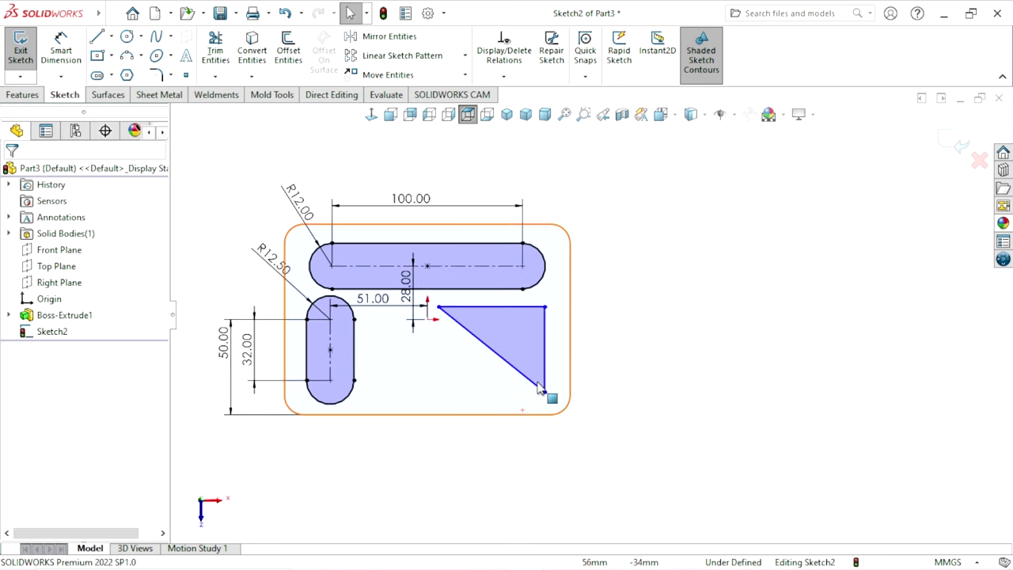
ctrl+middle_drag(450, 372, 478, 369)
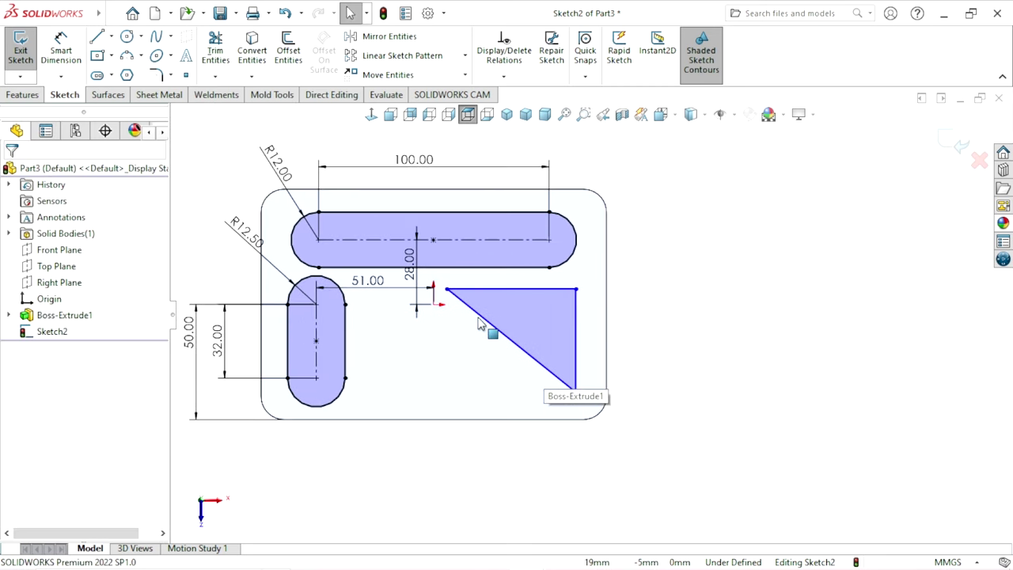
- Dimension the triangle's vertical edge to 50 mm and its top 45 mm below the plate top
click(63, 56)
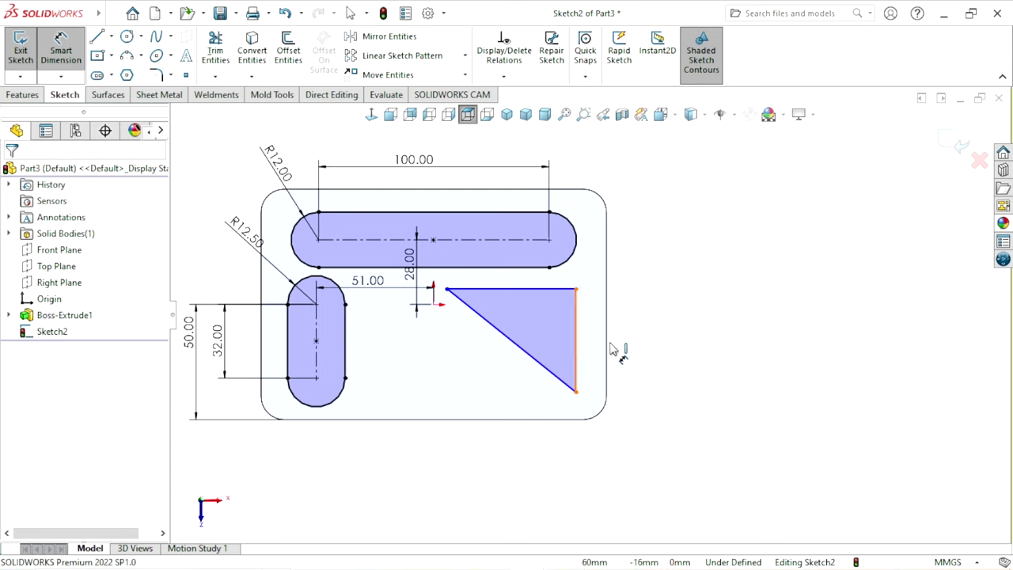
click(575, 348)
click(657, 348)
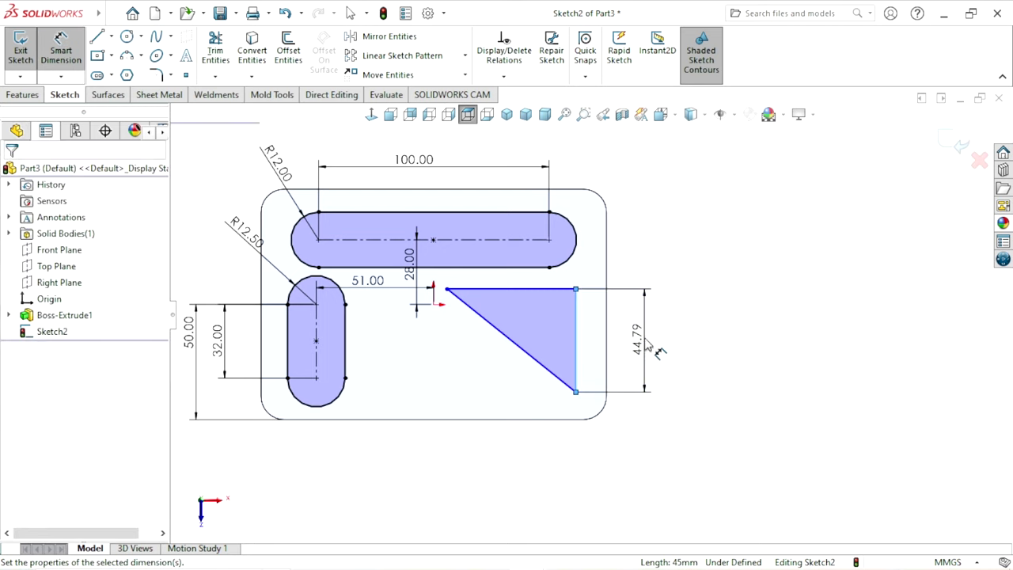
text(50)
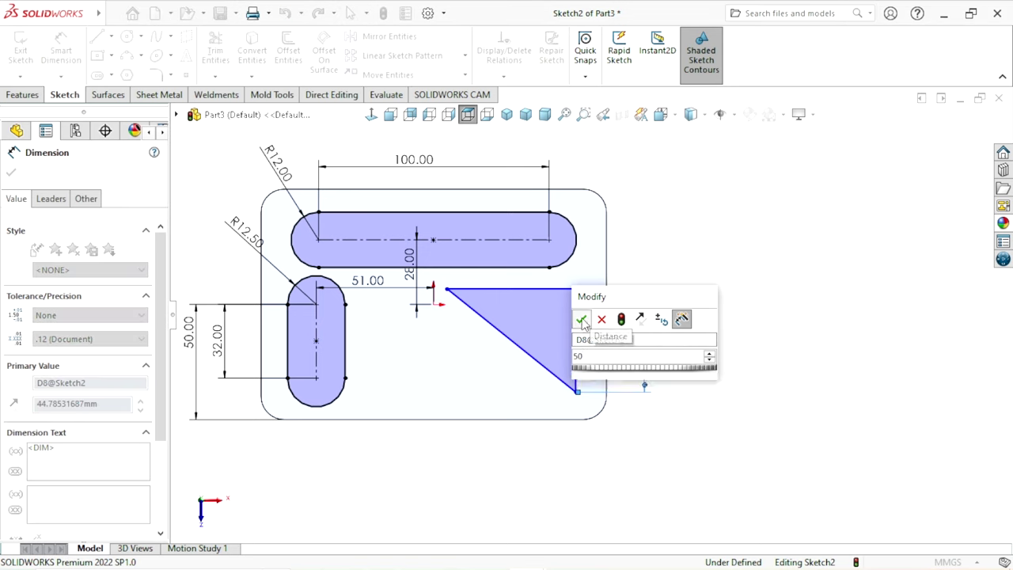
click(582, 319)
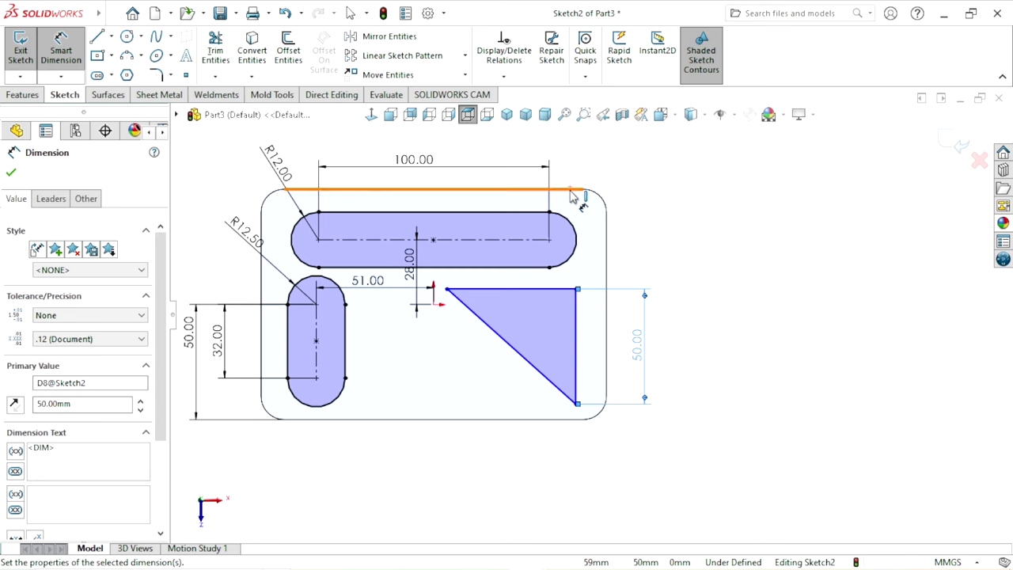
click(571, 189)
click(558, 290)
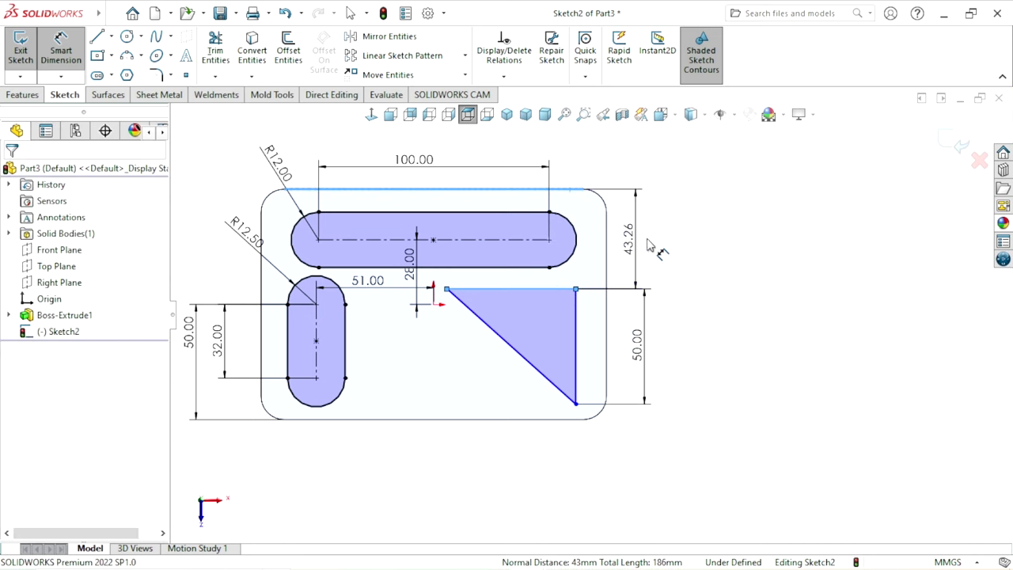
click(649, 250)
text(45)
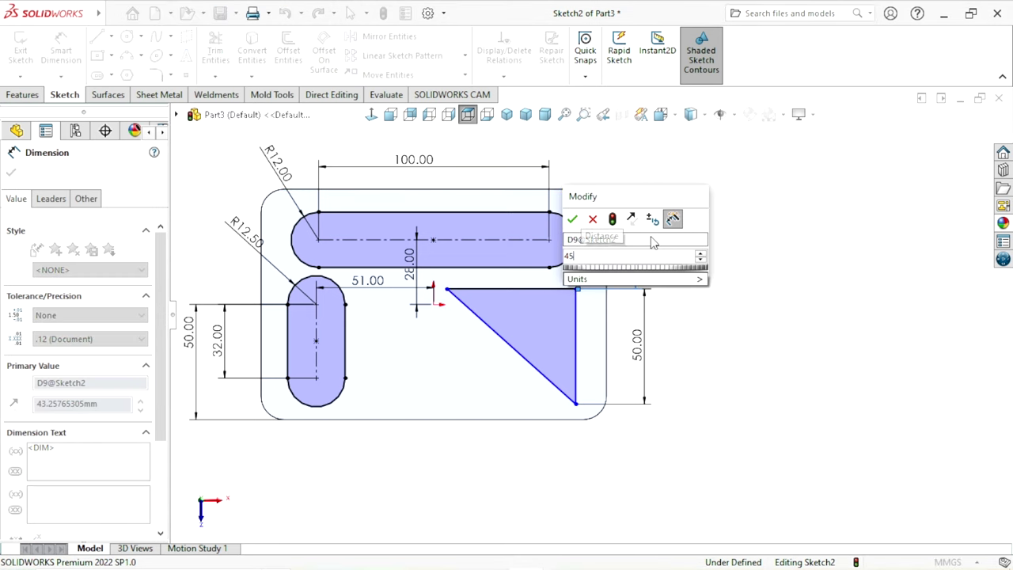
key(Return)
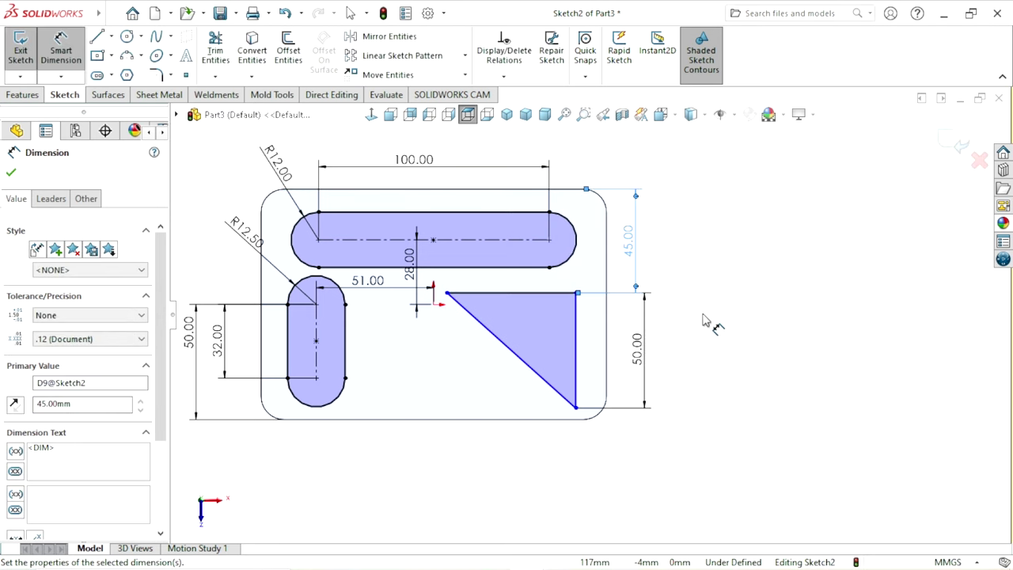
click(681, 297)
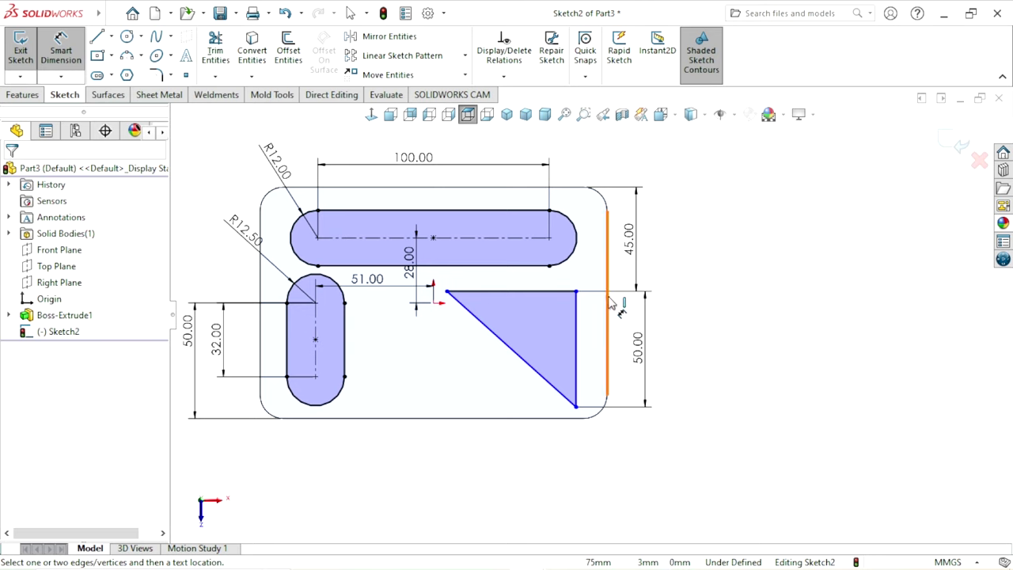
- Set the angle between the triangle's diagonal and vertical edges to 55°
click(544, 377)
click(576, 362)
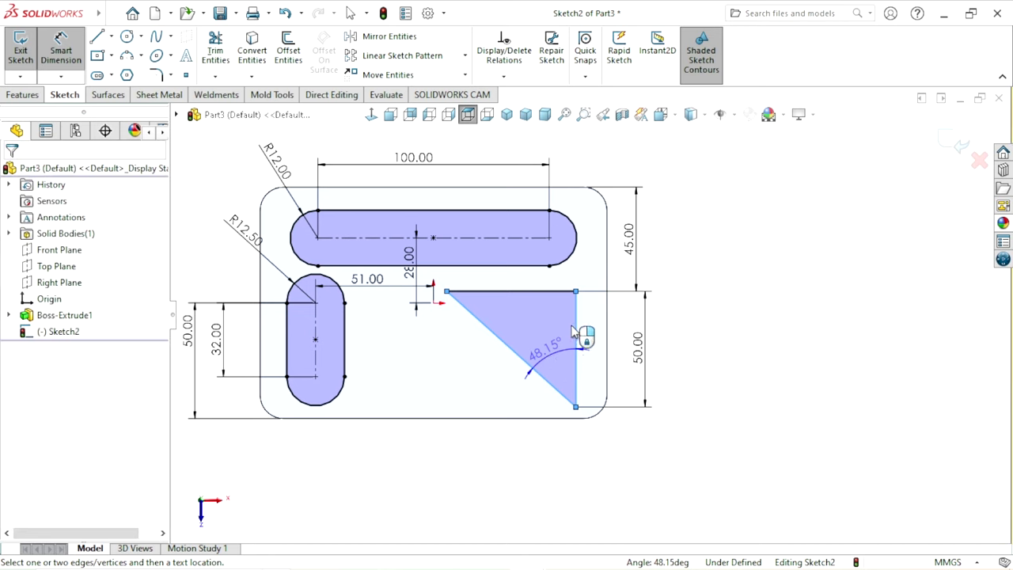
click(576, 331)
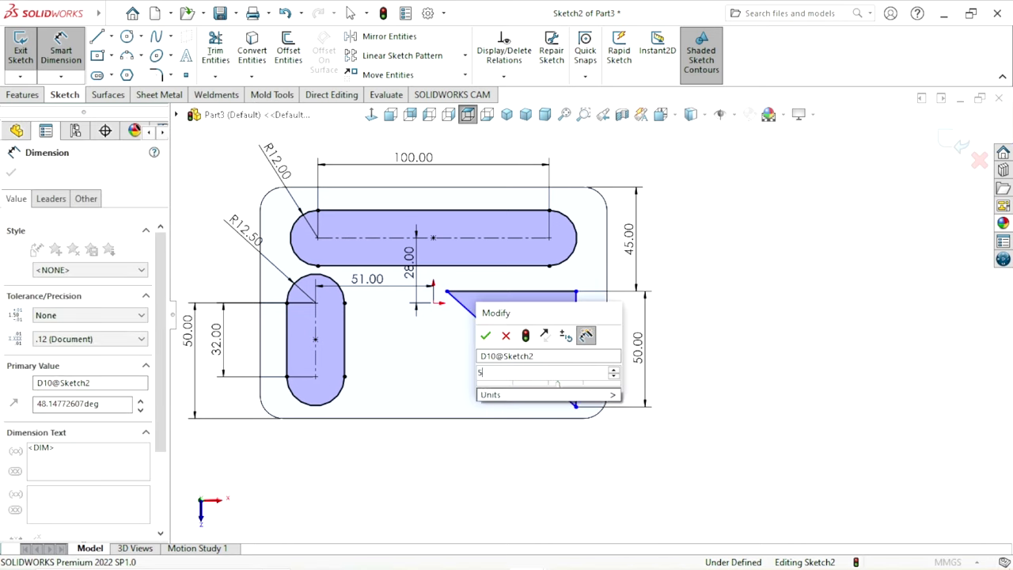
text(55)
key(Return)
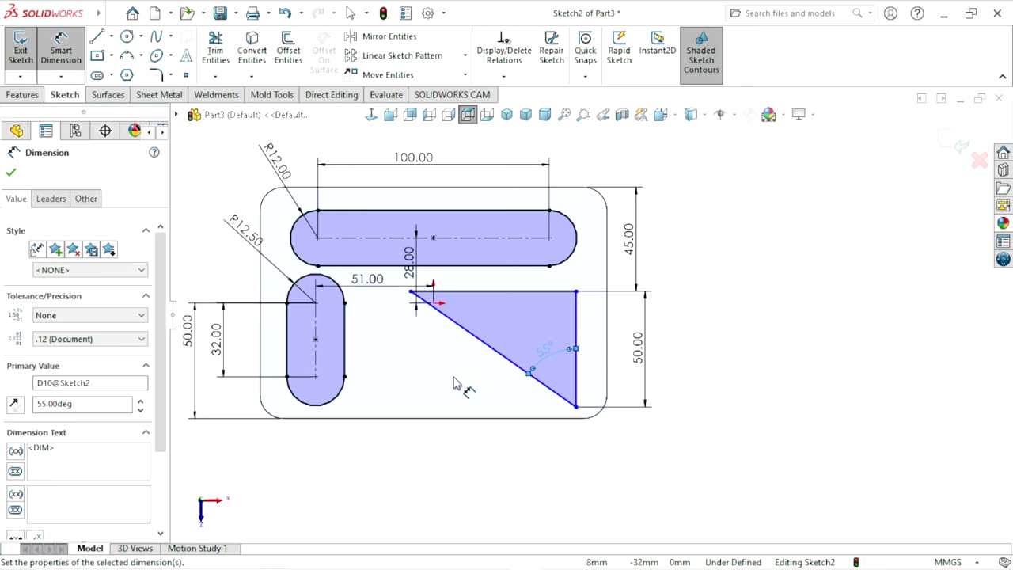
mouse_move(525, 430)
ctrl+middle_down()
mouse_move(537, 407)
mouse_move(560, 412)
ctrl+middle_up()
key(Escape)
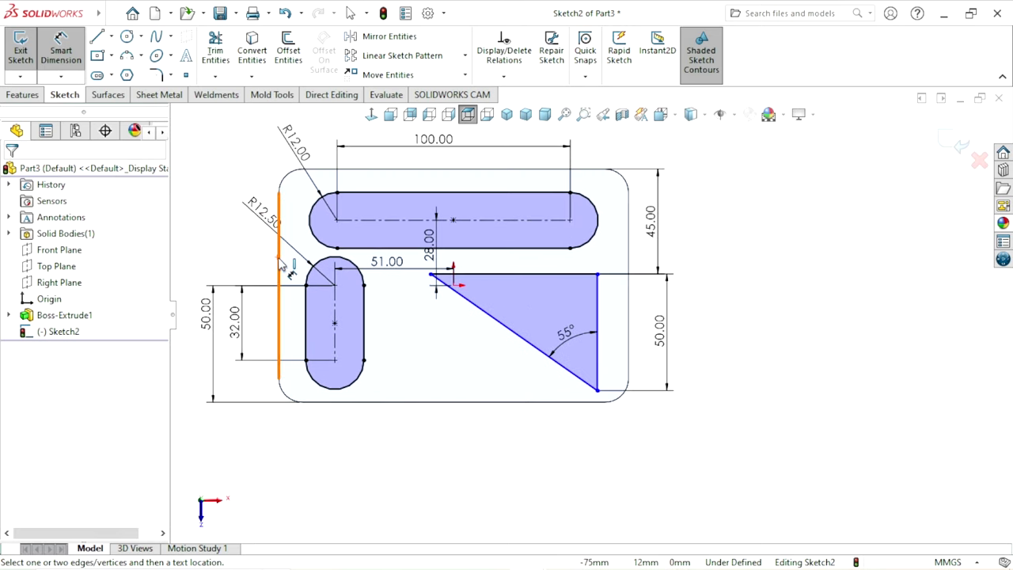
- Dimension the triangle's right edge 135 mm from the plate's left edge
click(280, 297)
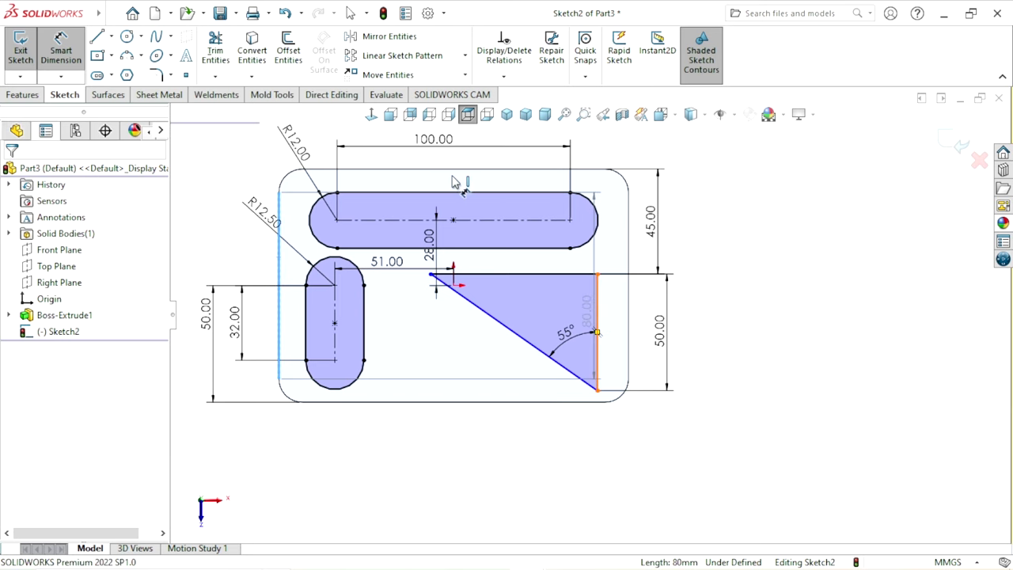
click(597, 318)
scroll(594, 313, up, 2)
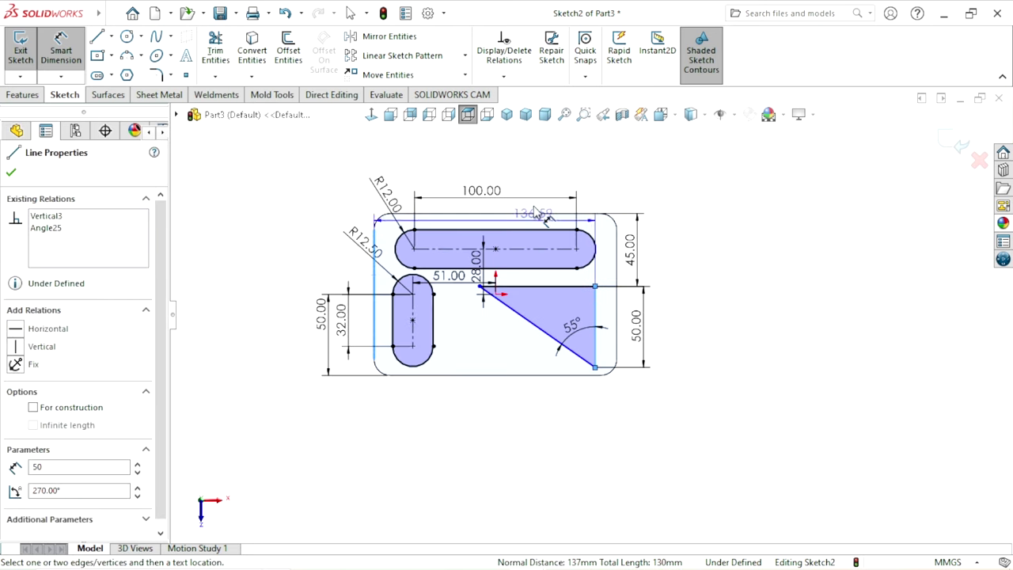
click(516, 169)
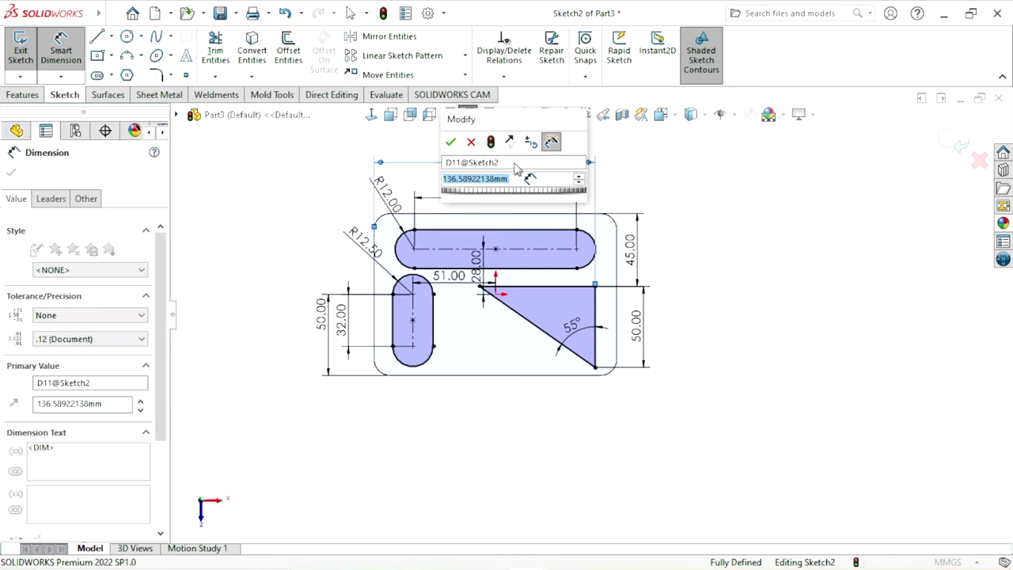
text(135)
click(451, 143)
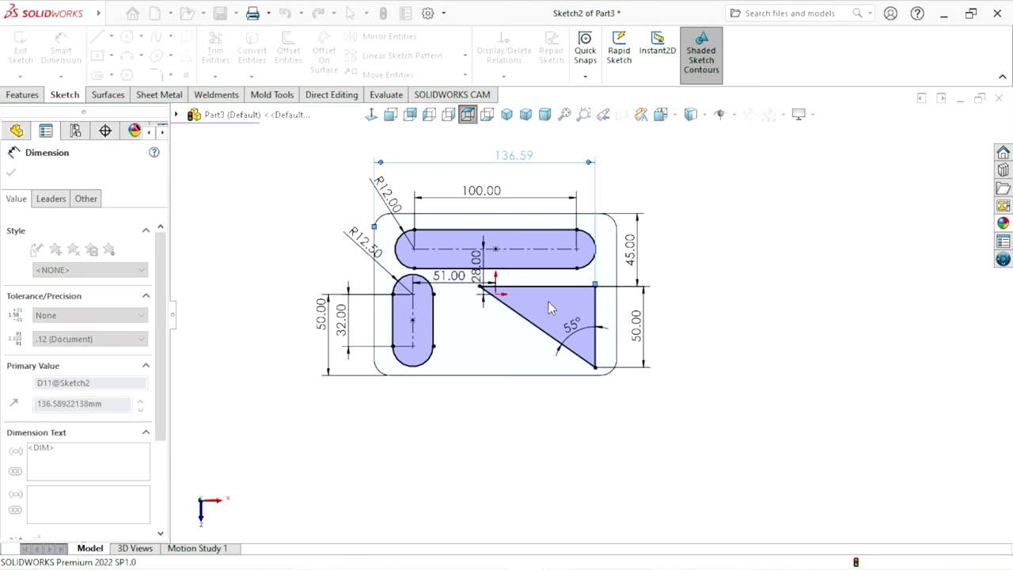
scroll(669, 318, up, 2)
scroll(657, 315, down, 2)
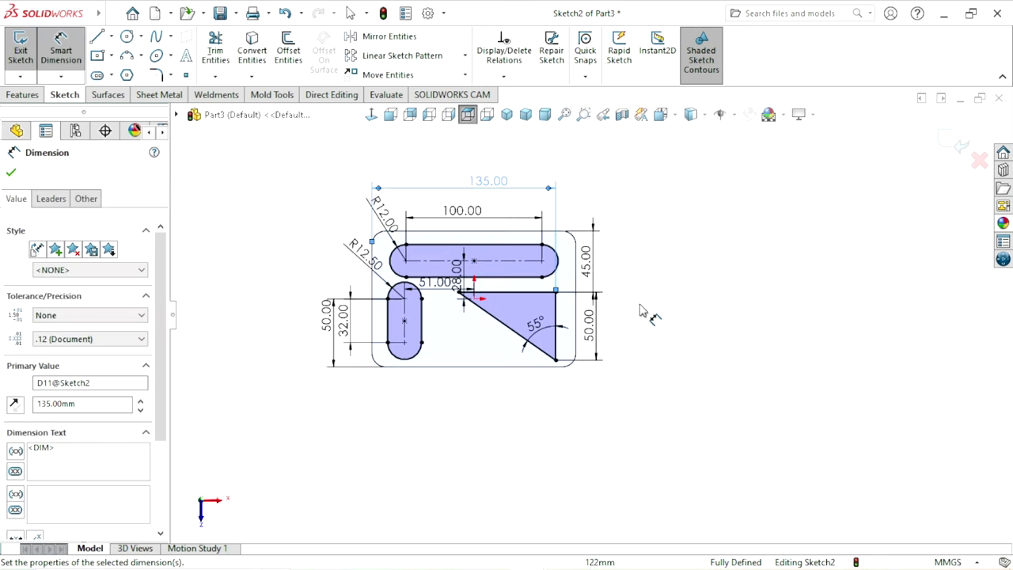
scroll(649, 312, down, 1)
click(438, 351)
scroll(457, 340, up, 1)
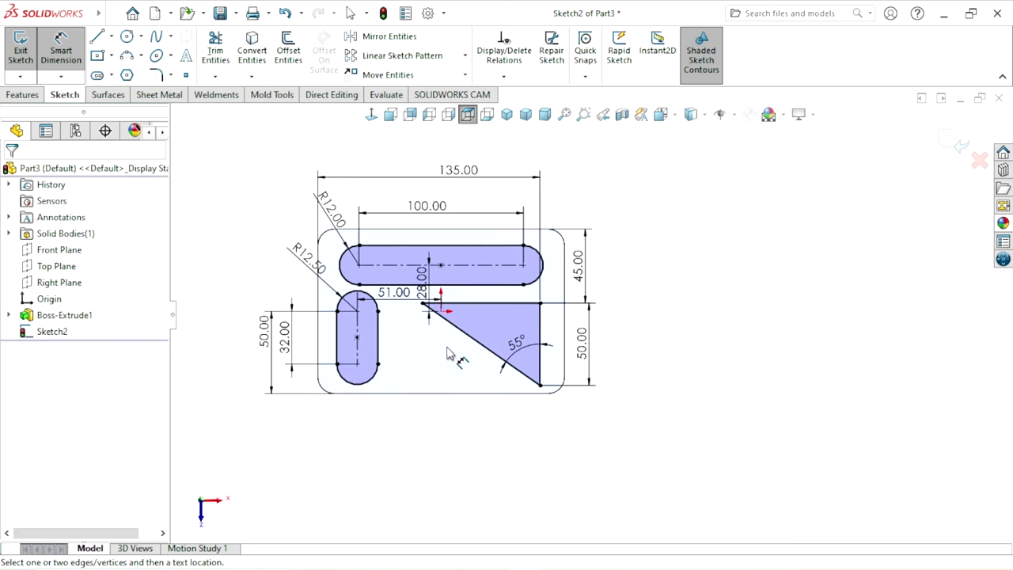
scroll(606, 342, down, 1)
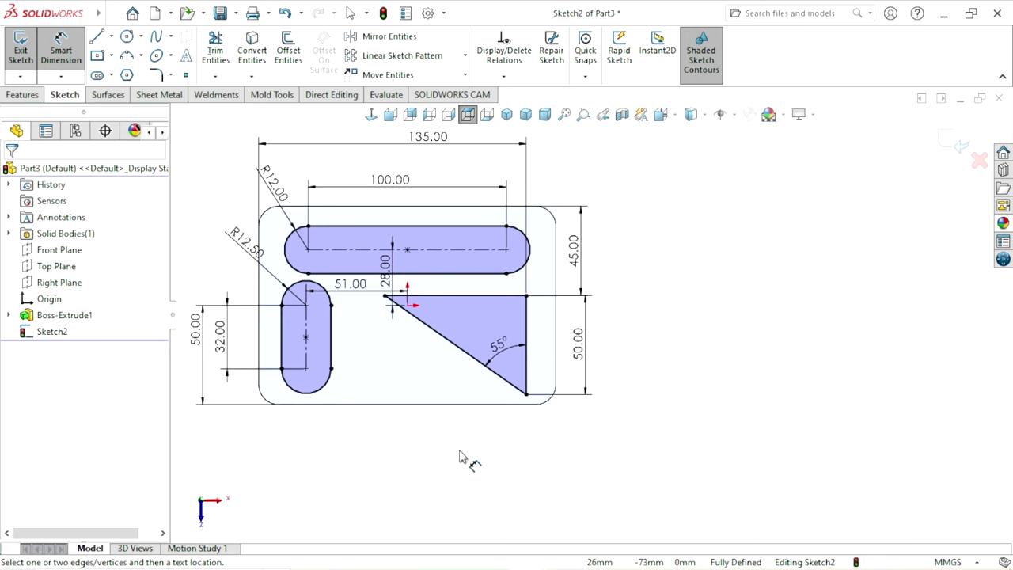
key(Escape)
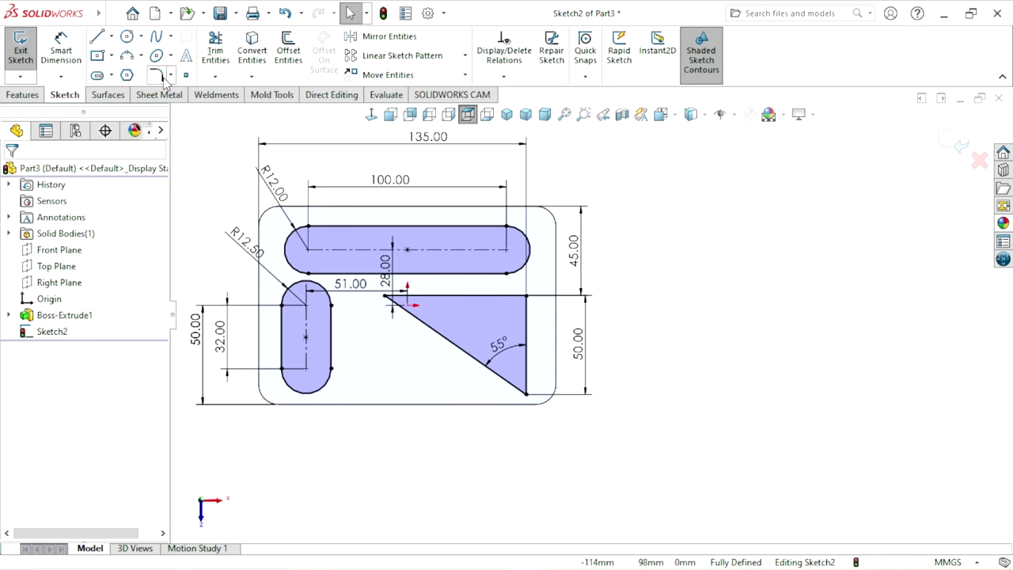
click(161, 77)
text(5)
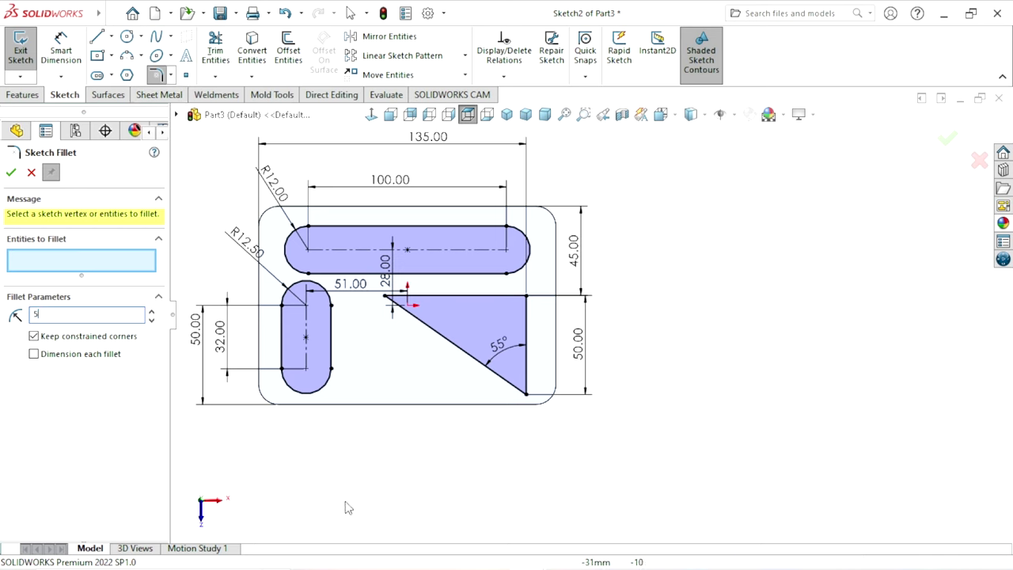
click(384, 297)
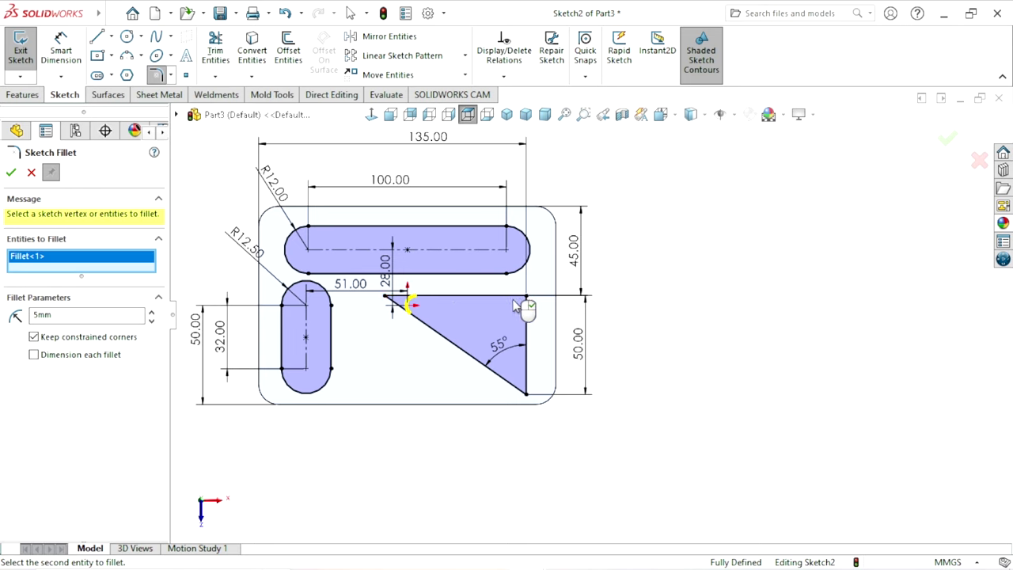
click(526, 297)
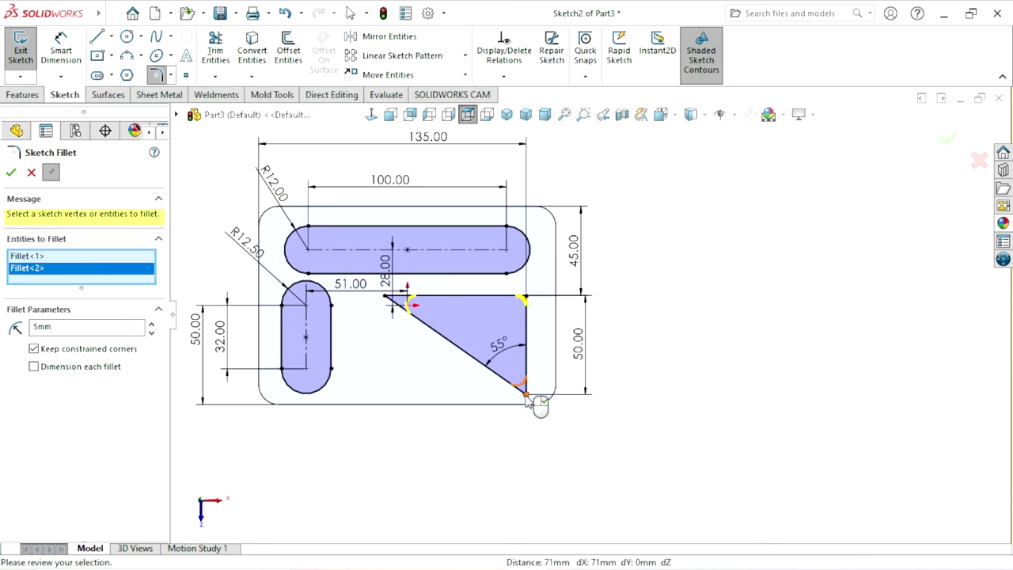
click(526, 393)
click(11, 173)
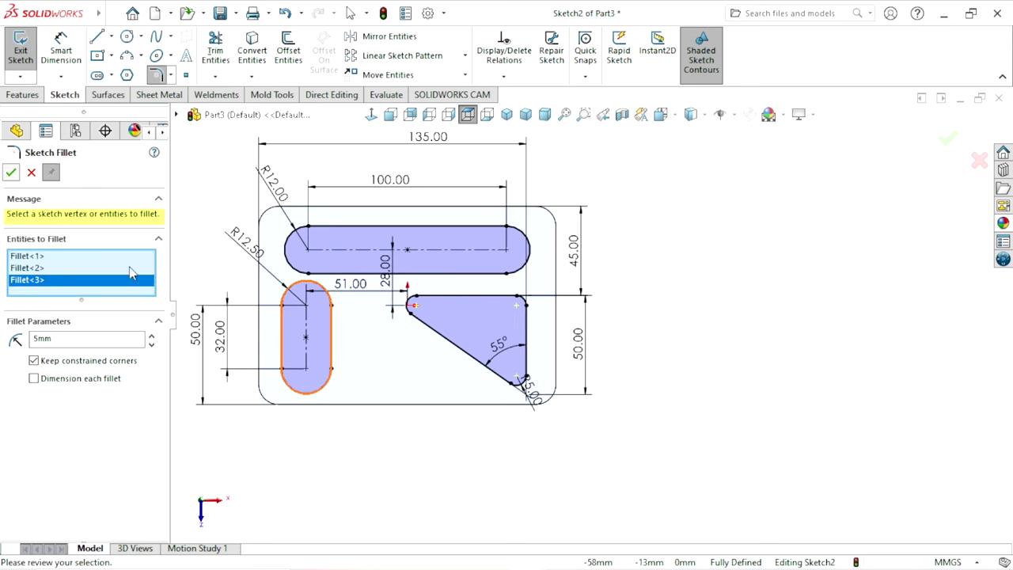
scroll(441, 423, down, 2)
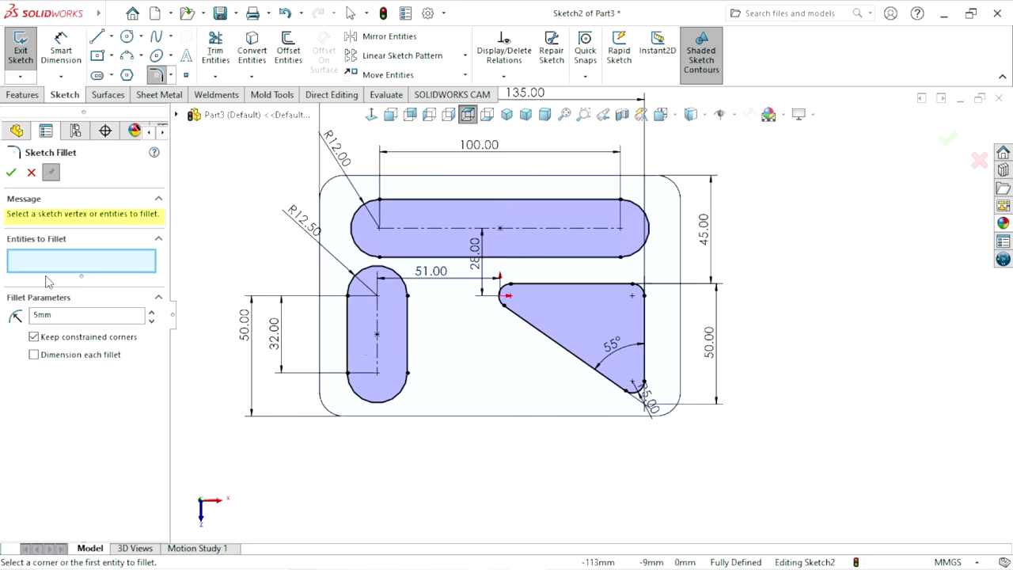
click(284, 12)
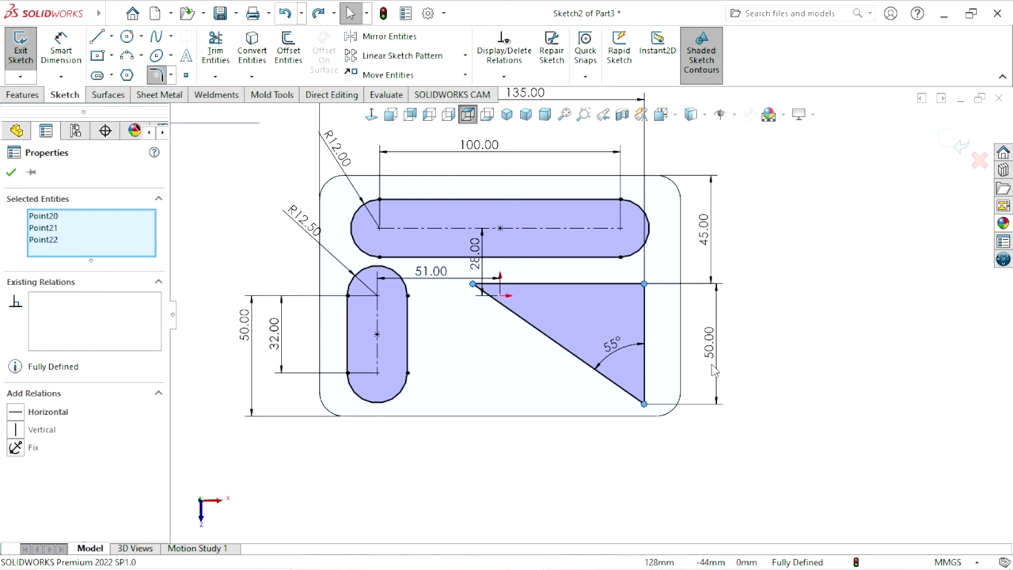
scroll(588, 233, up, 5)
scroll(633, 301, down, 2)
scroll(709, 313, down, 2)
- Draw a second right triangle left of the 55° triangle using diagonal, bottom and vertical lines
click(709, 314)
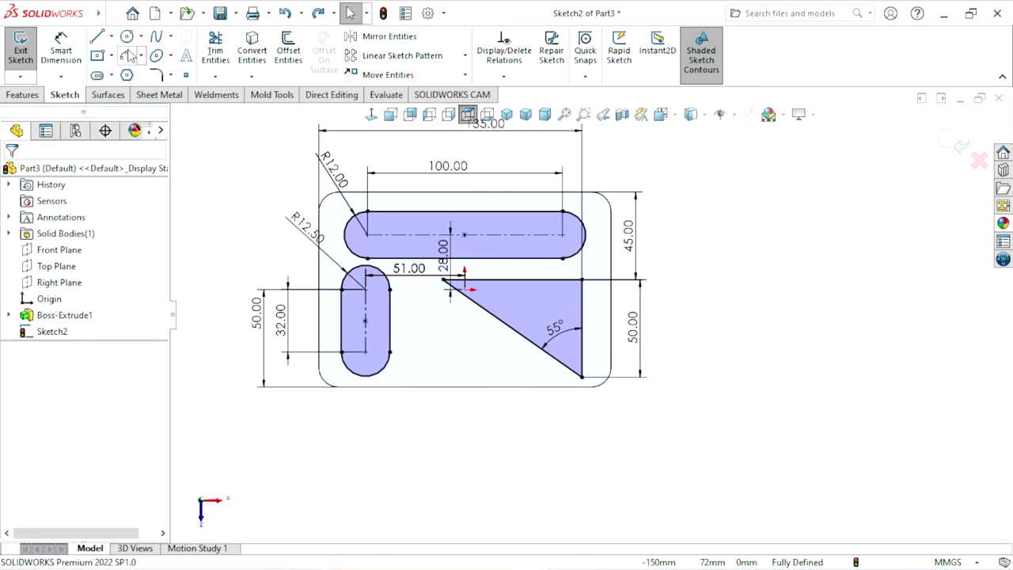
key(l)
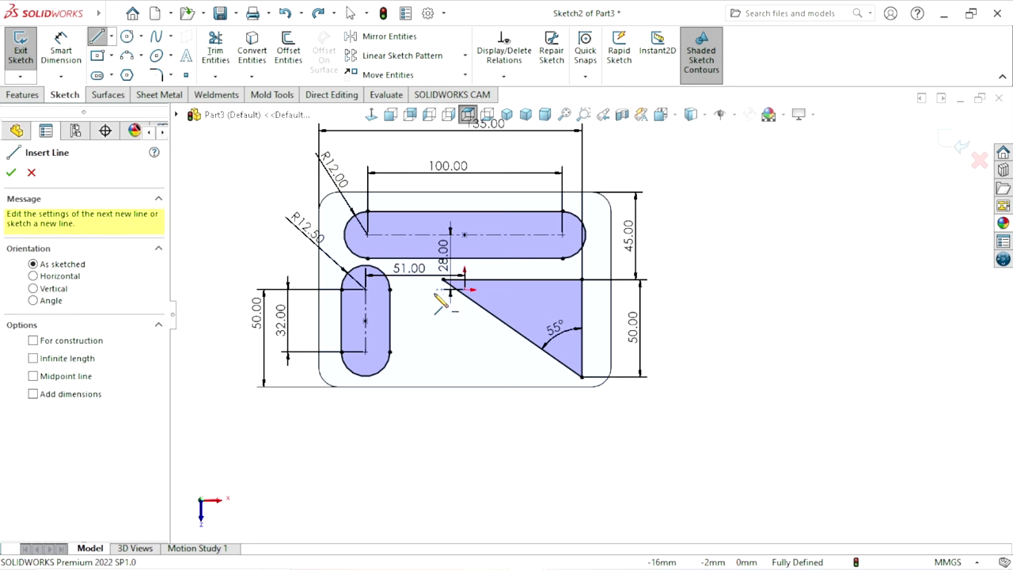
click(436, 292)
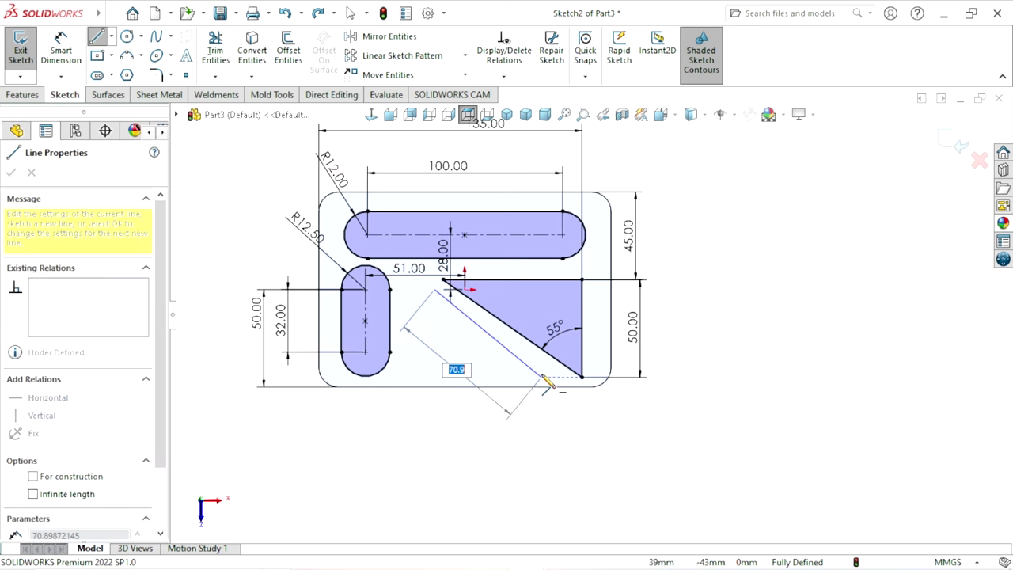
click(548, 378)
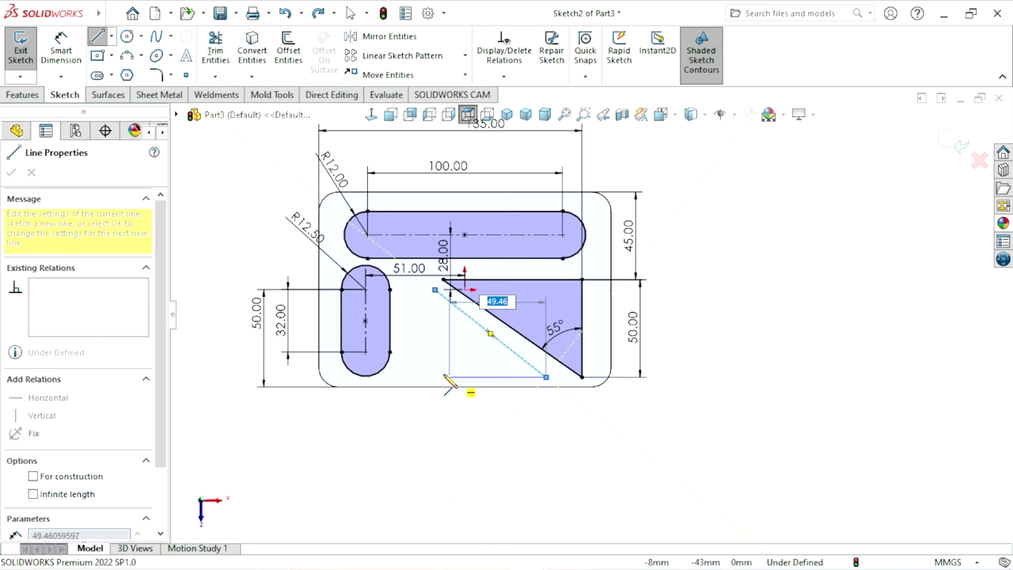
click(434, 377)
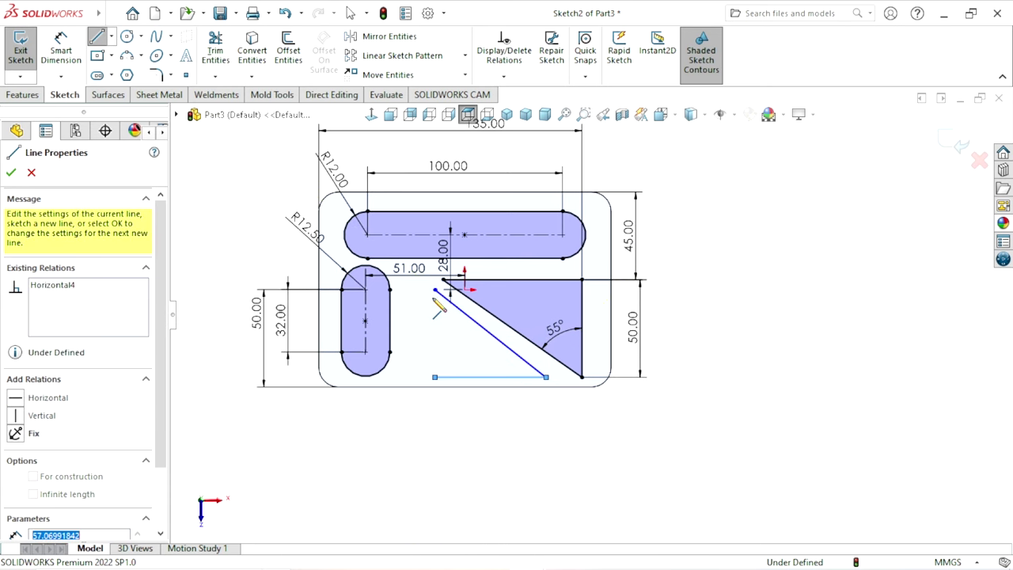
click(435, 290)
right_click(701, 282)
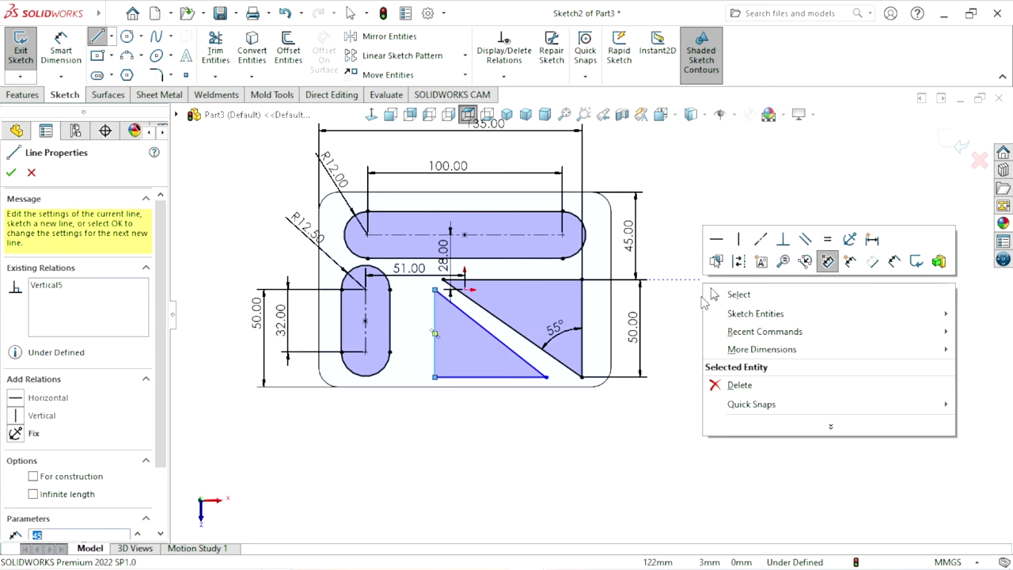
click(729, 292)
scroll(661, 329, up, 1)
scroll(646, 325, down, 1)
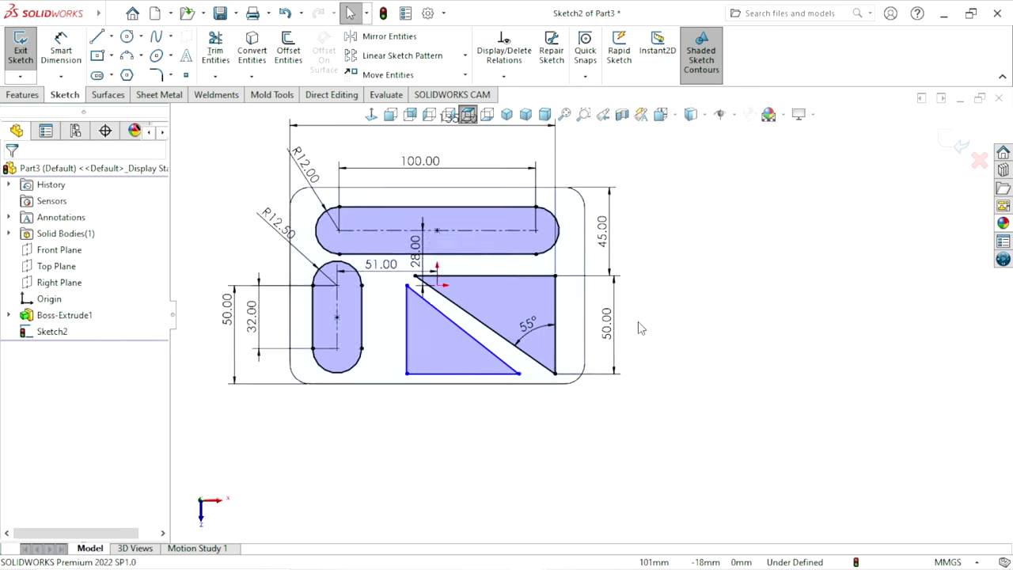
scroll(640, 323, down, 1)
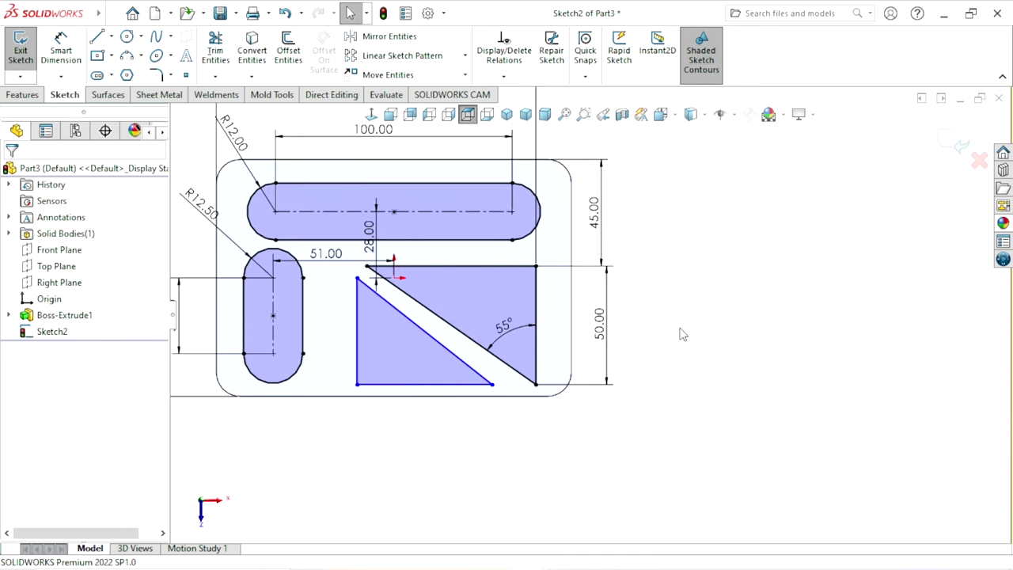
- Make the lower triangle's diagonal and bottom edges equal to the upper triangle's diagonal and top edges
click(423, 325)
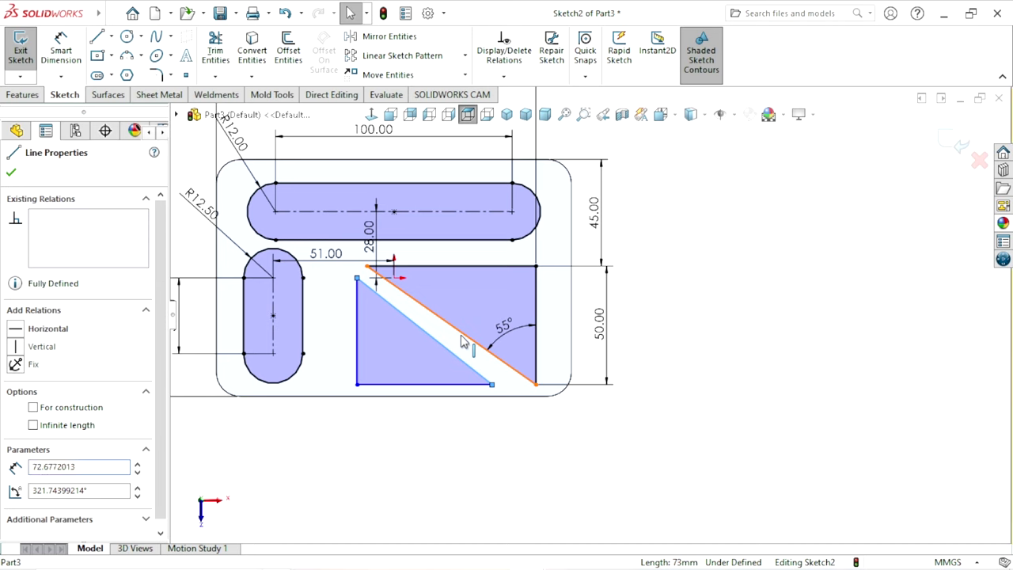
ctrl+click(475, 341)
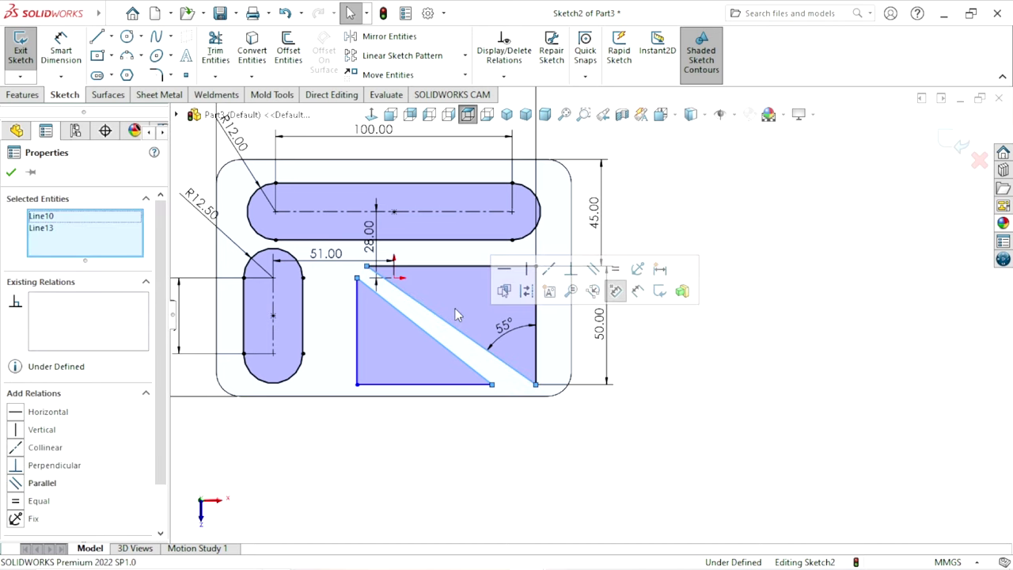
click(616, 270)
click(515, 463)
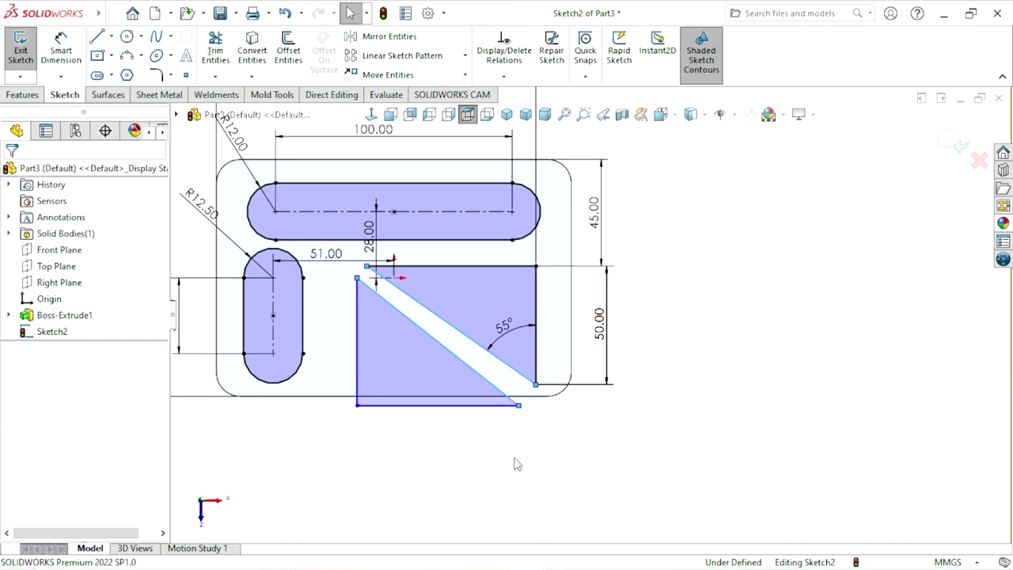
scroll(514, 463, up, 2)
scroll(467, 337, down, 2)
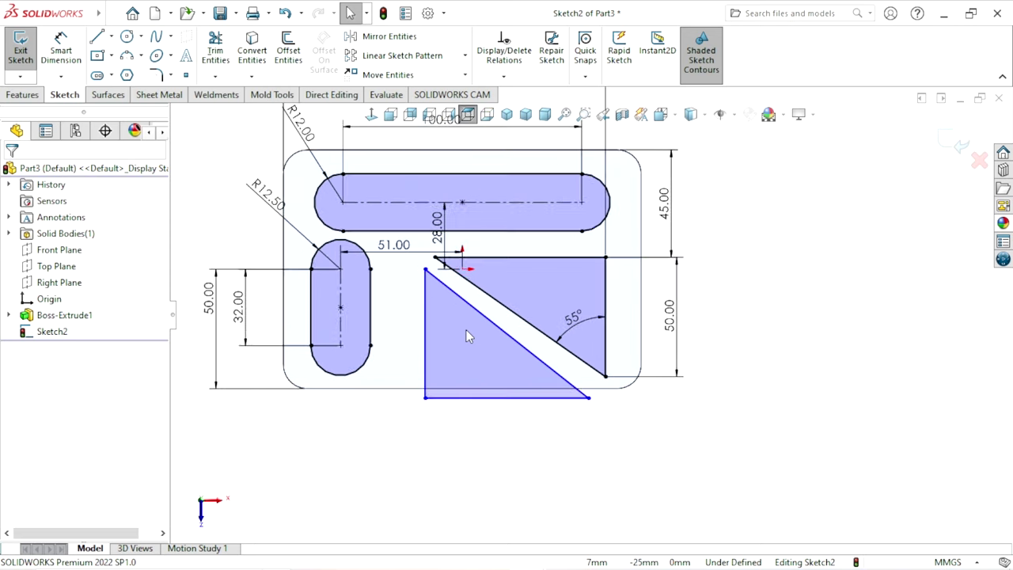
click(507, 398)
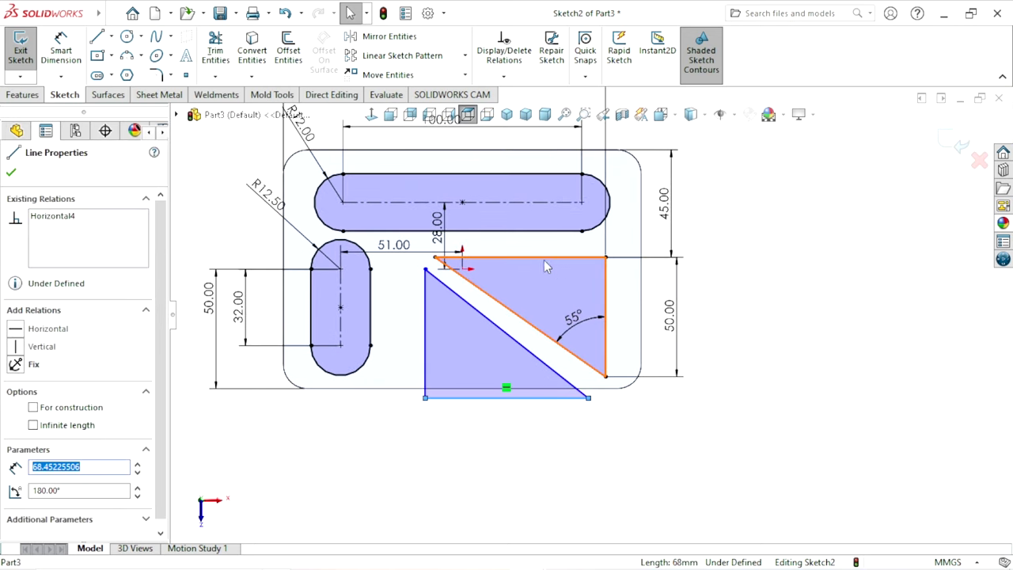
ctrl+click(521, 256)
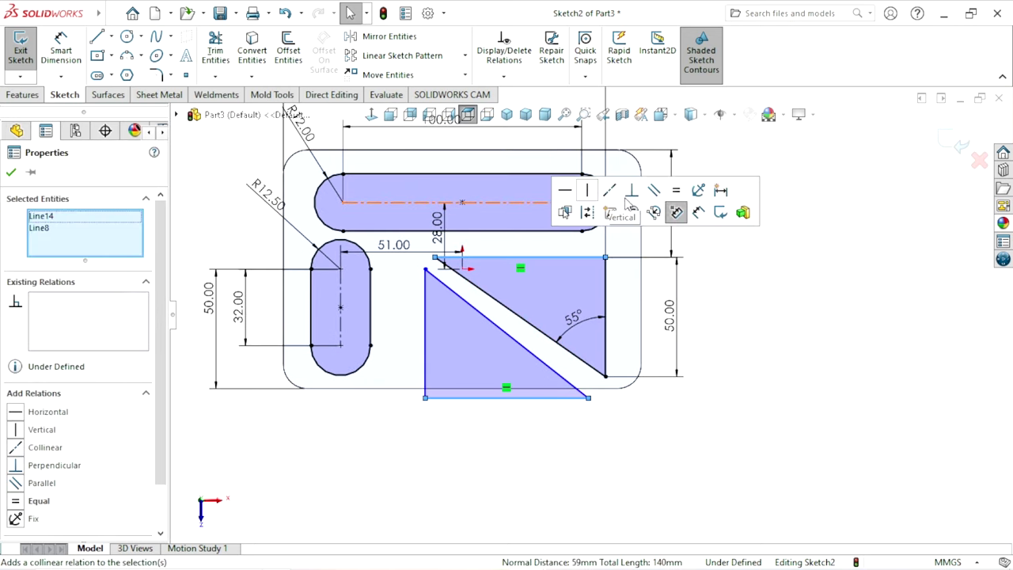
click(692, 192)
click(767, 357)
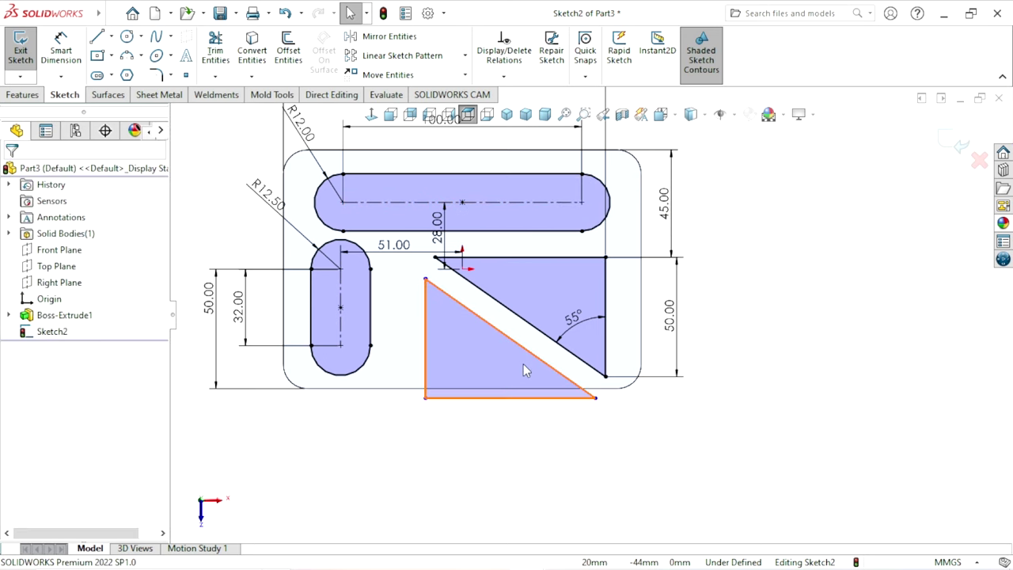
scroll(523, 364, up, 2)
scroll(495, 318, up, 1)
- Make the lower triangle's left edge equal to the upper triangle's right edge
click(496, 321)
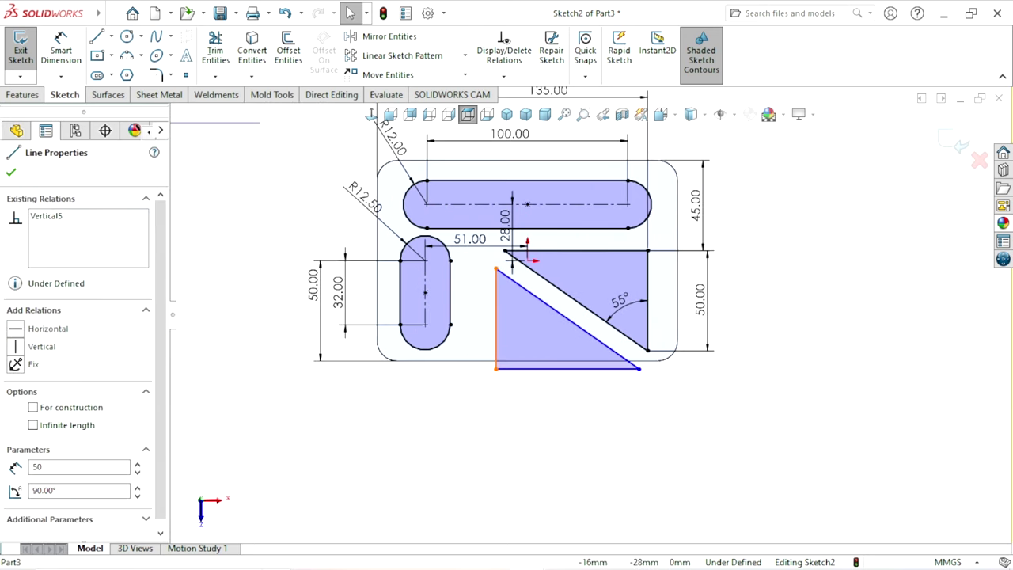
ctrl+click(649, 294)
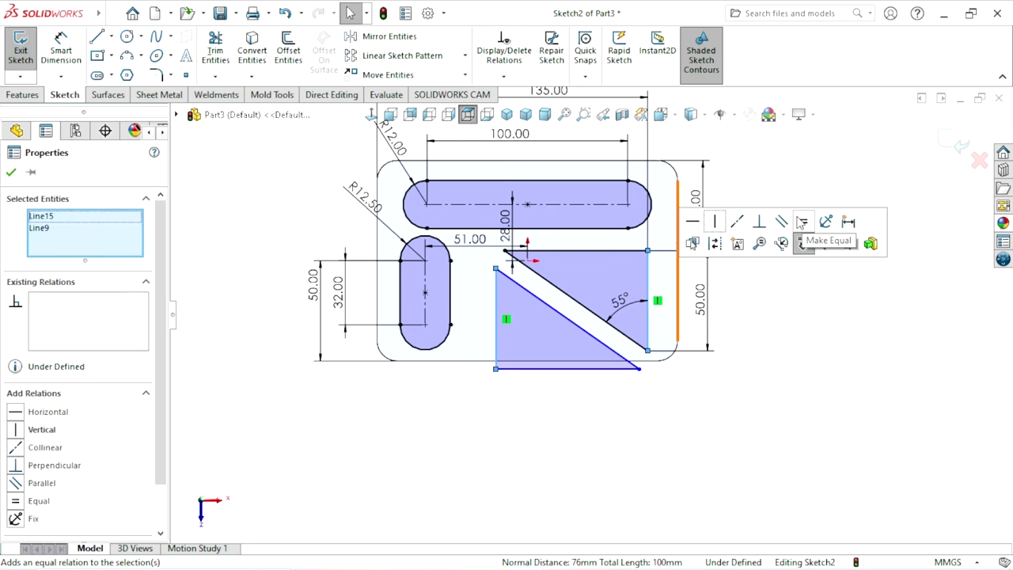
click(805, 224)
click(640, 429)
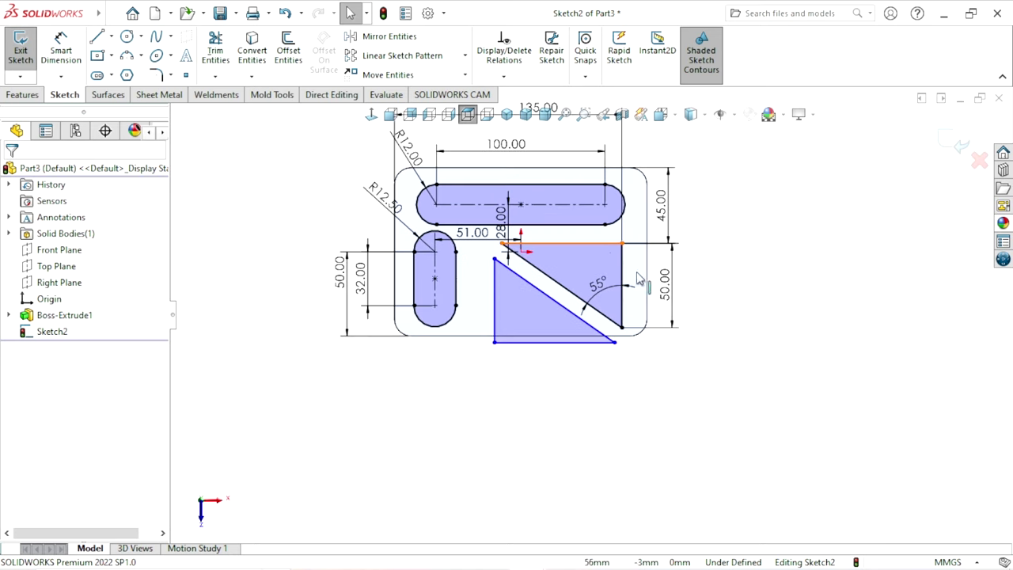
scroll(590, 317, up, 2)
scroll(715, 313, down, 2)
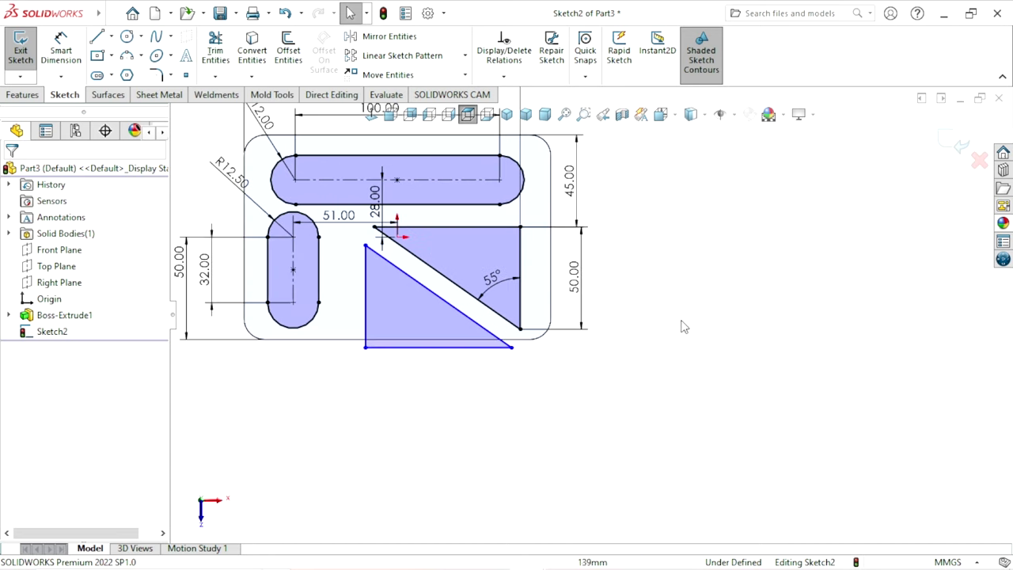
scroll(622, 208, down, 2)
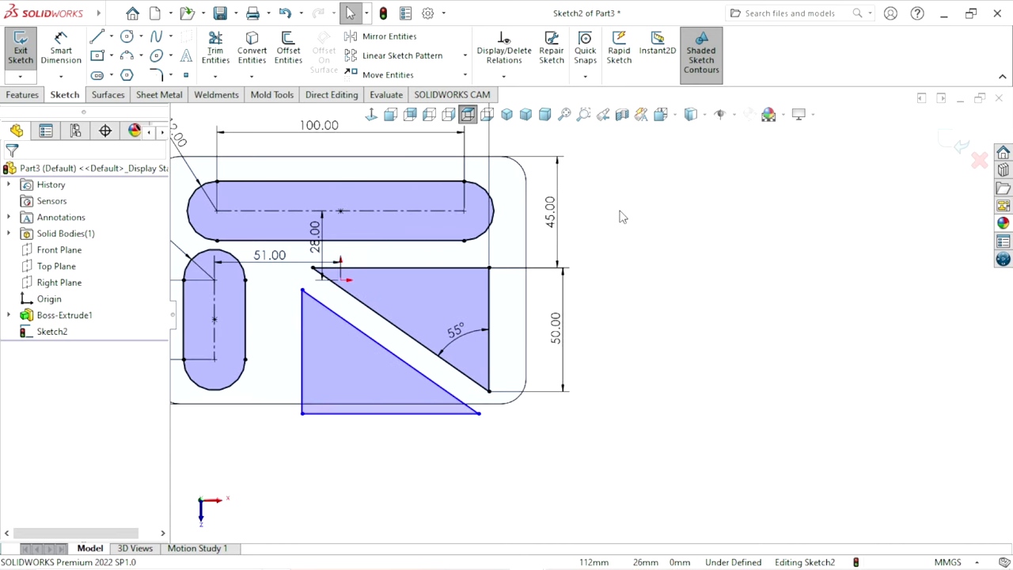
- Make the lower triangle's top corner coincident with the upper triangle's top line
click(302, 292)
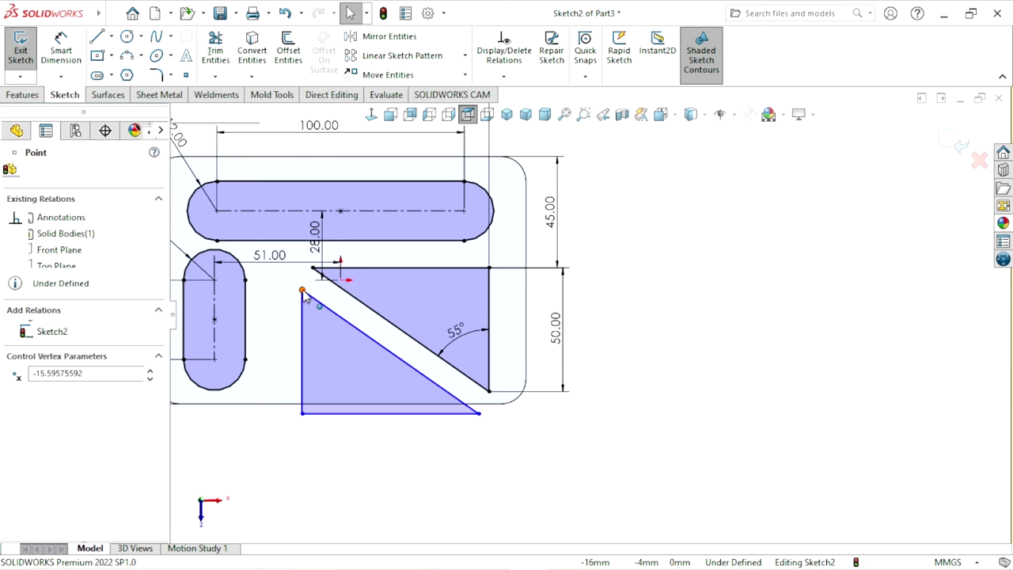
ctrl+click(380, 269)
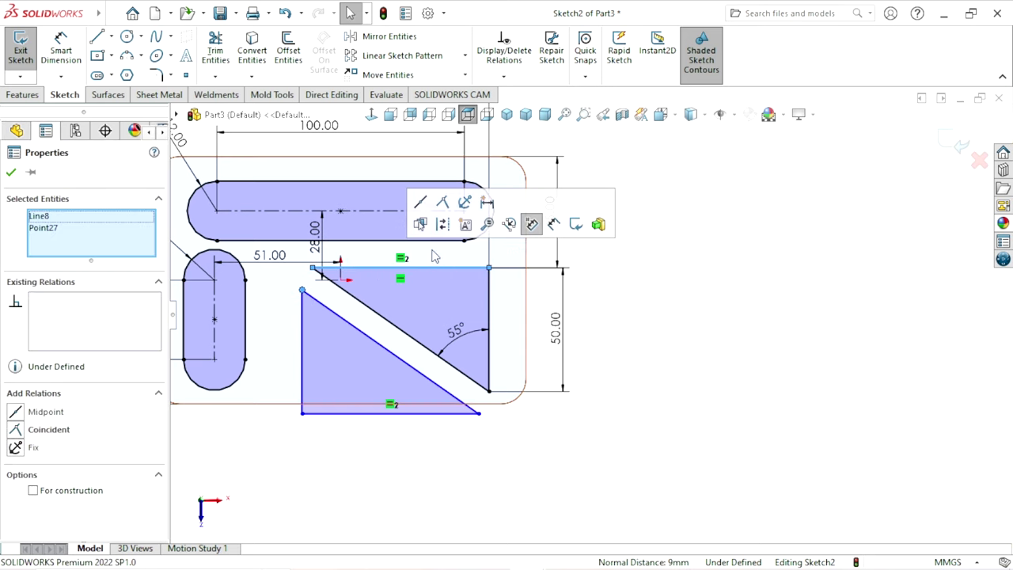
click(443, 203)
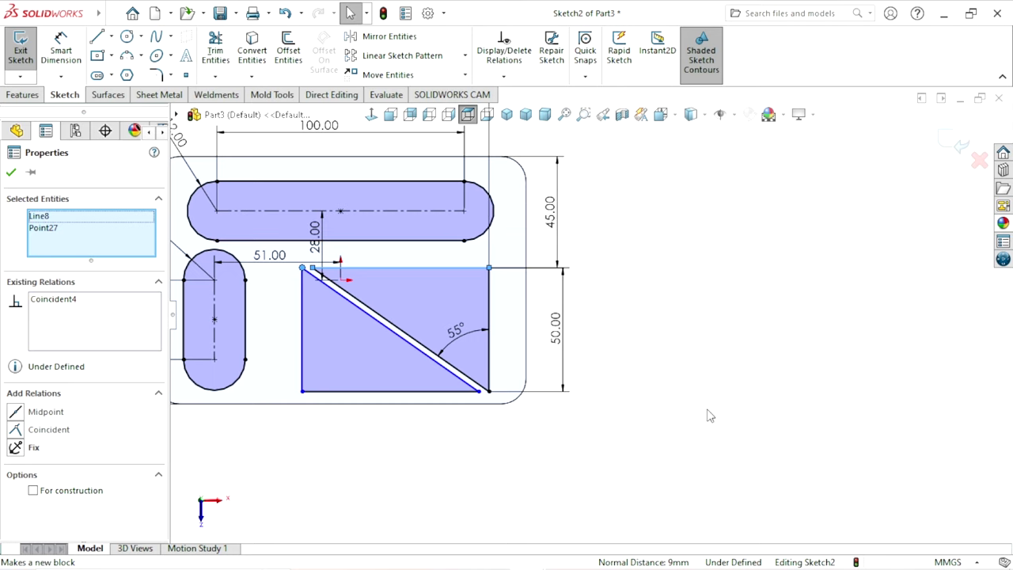
scroll(586, 373, up, 1)
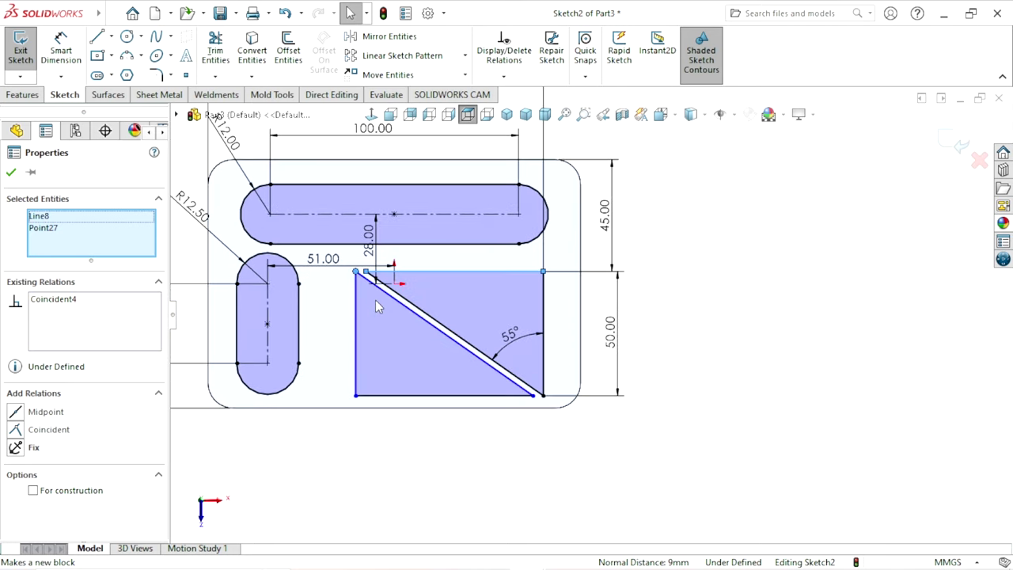
ctrl+middle_drag(332, 304, 378, 306)
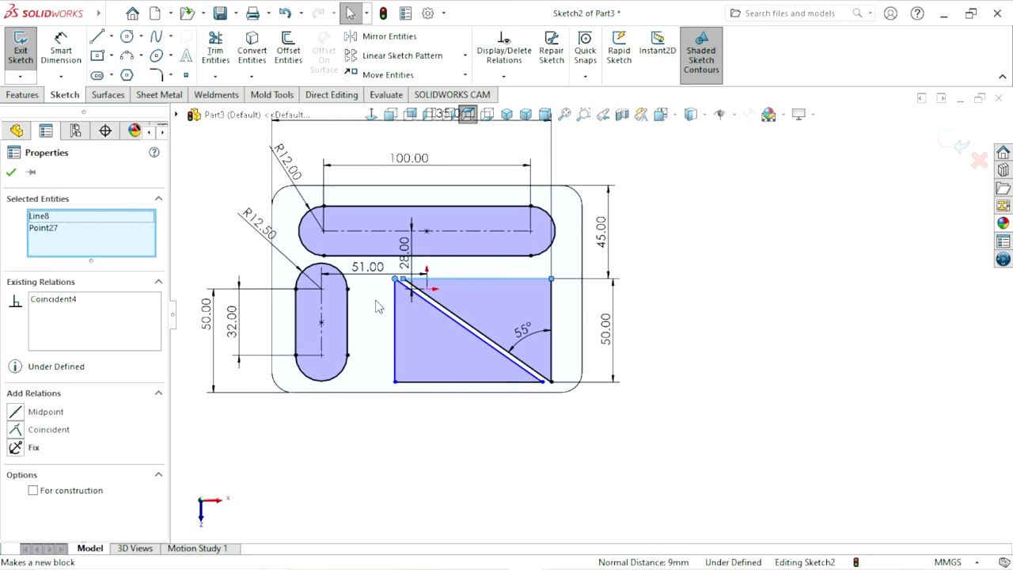
click(61, 50)
- Dimension the lower triangle's left edge 45 mm from the plate's left edge, then fit the view
click(274, 341)
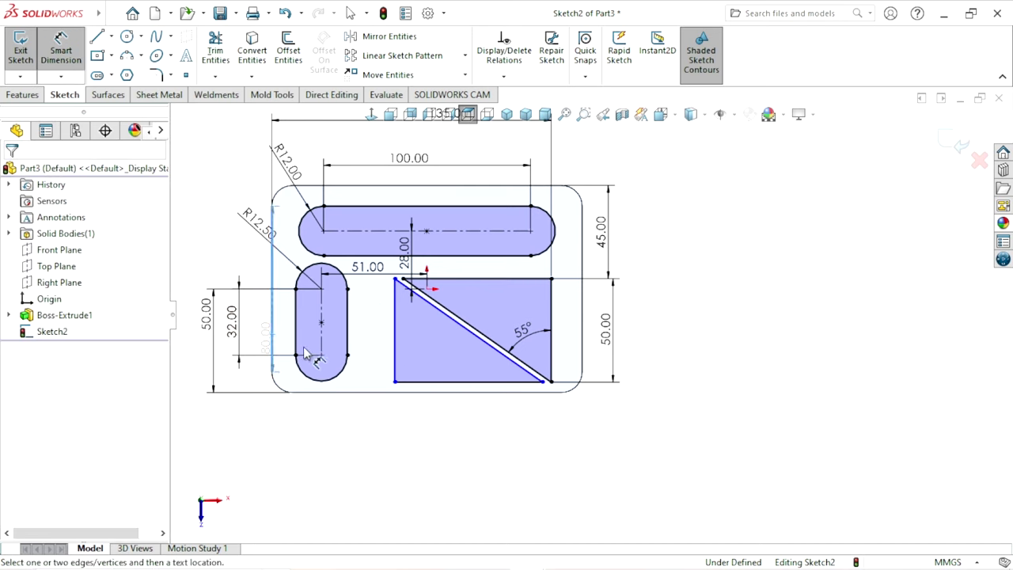
click(395, 353)
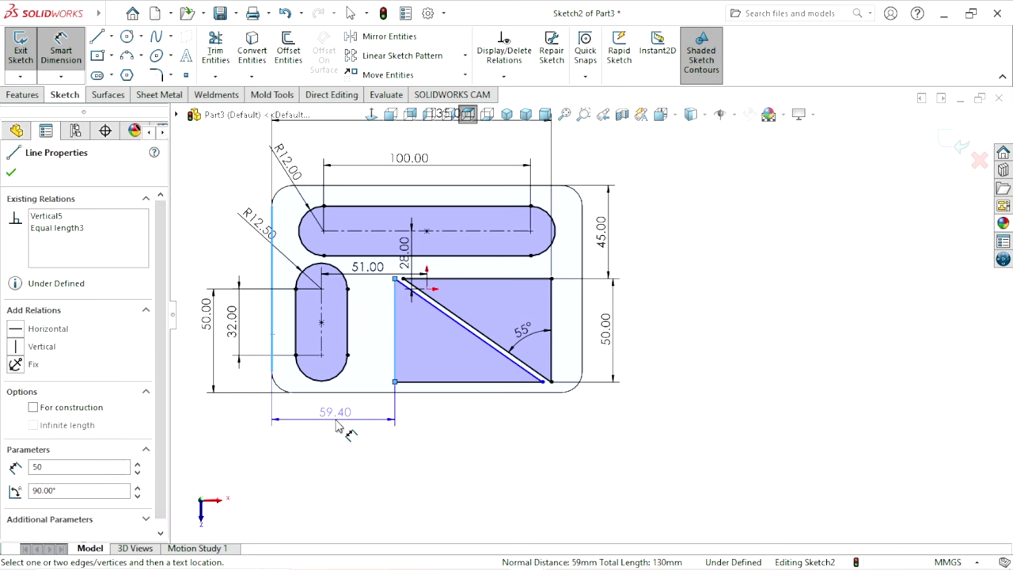
click(346, 414)
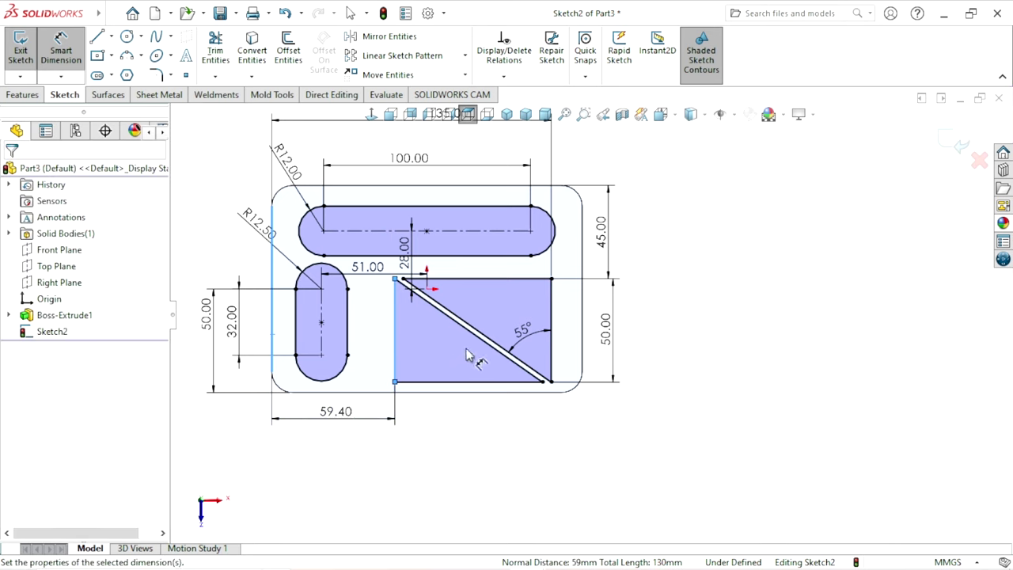
text(45)
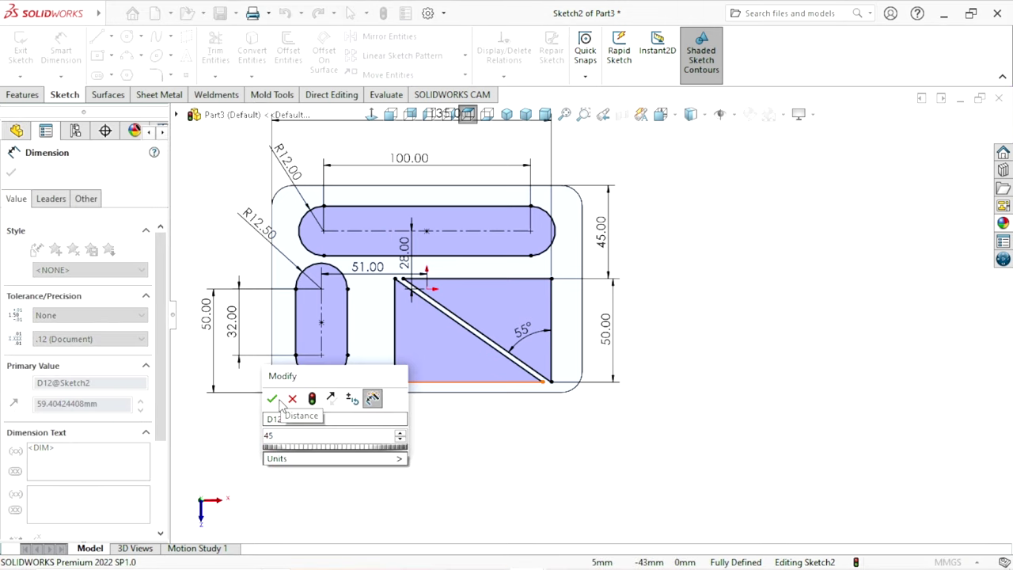
click(272, 399)
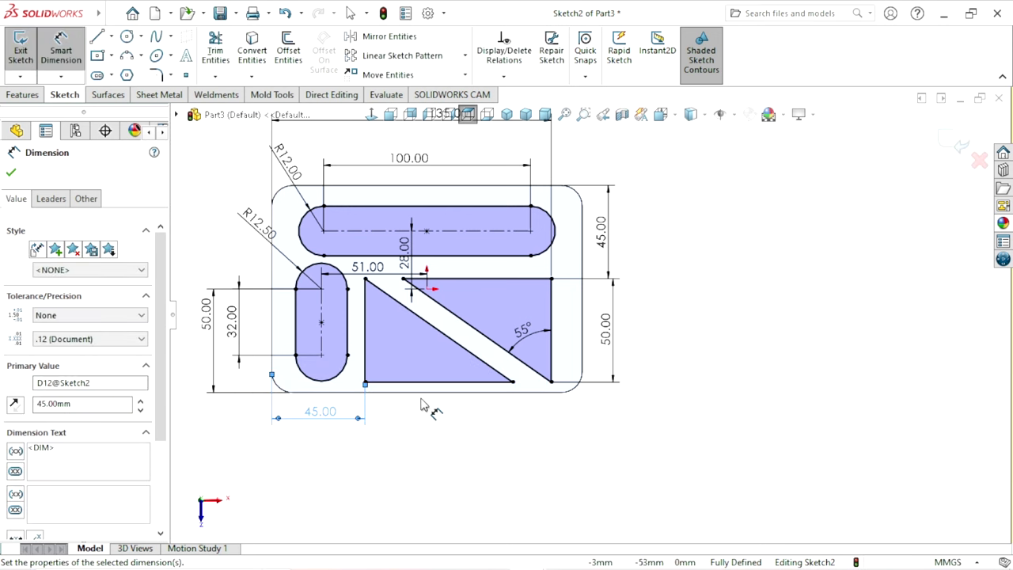
key(f)
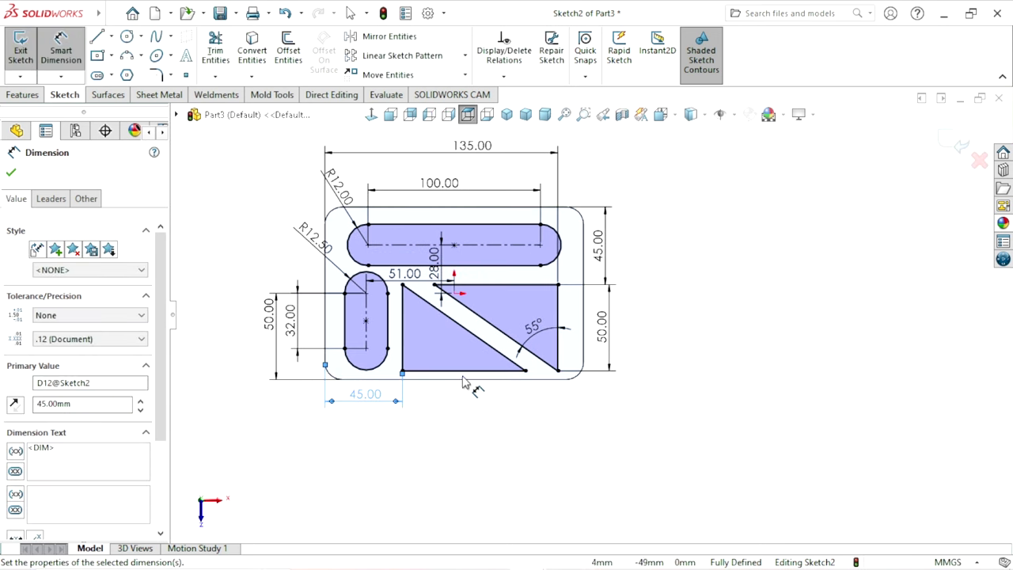
scroll(485, 301, down, 2)
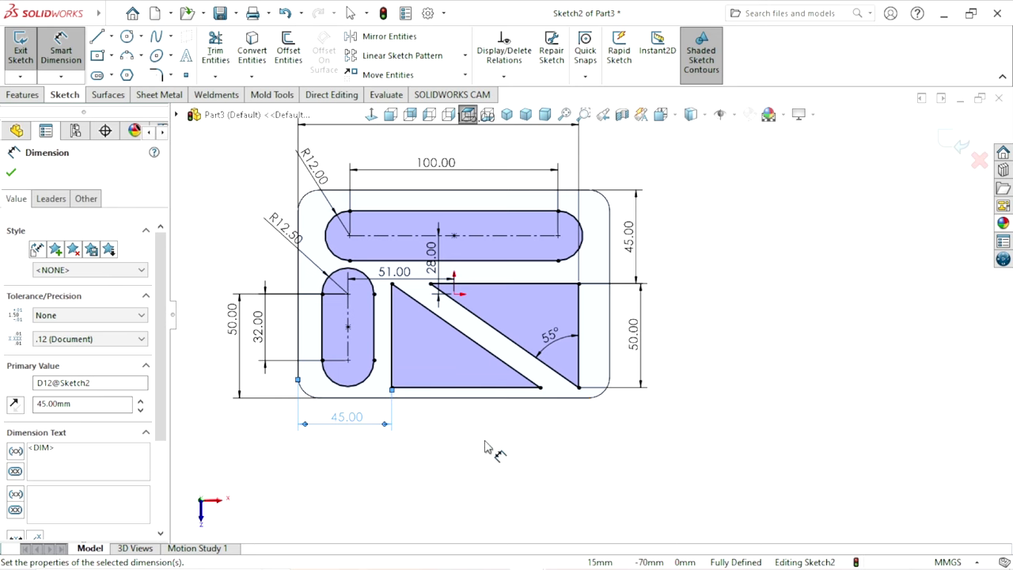
click(507, 453)
scroll(657, 317, up, 2)
scroll(644, 317, down, 2)
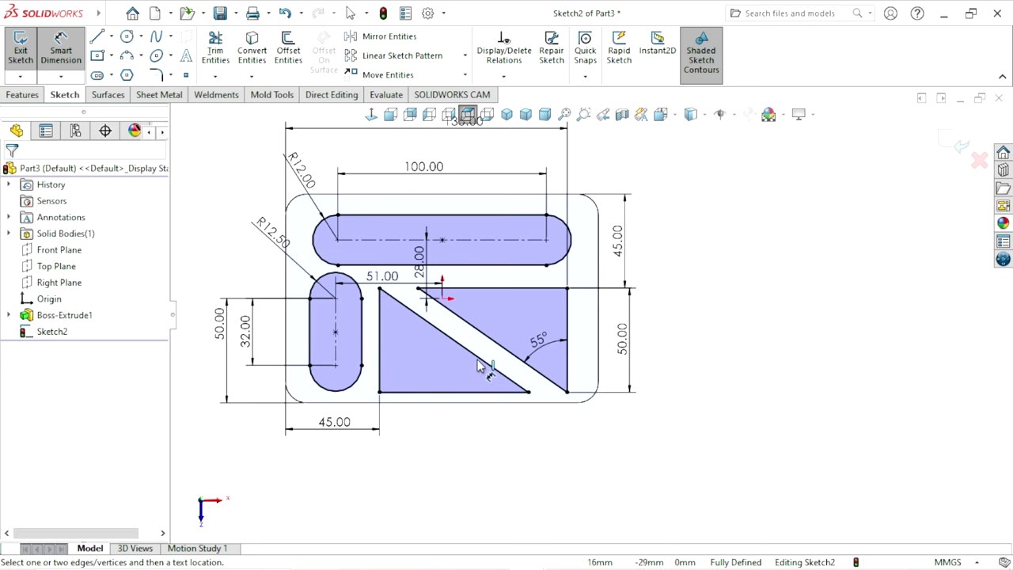
key(Escape)
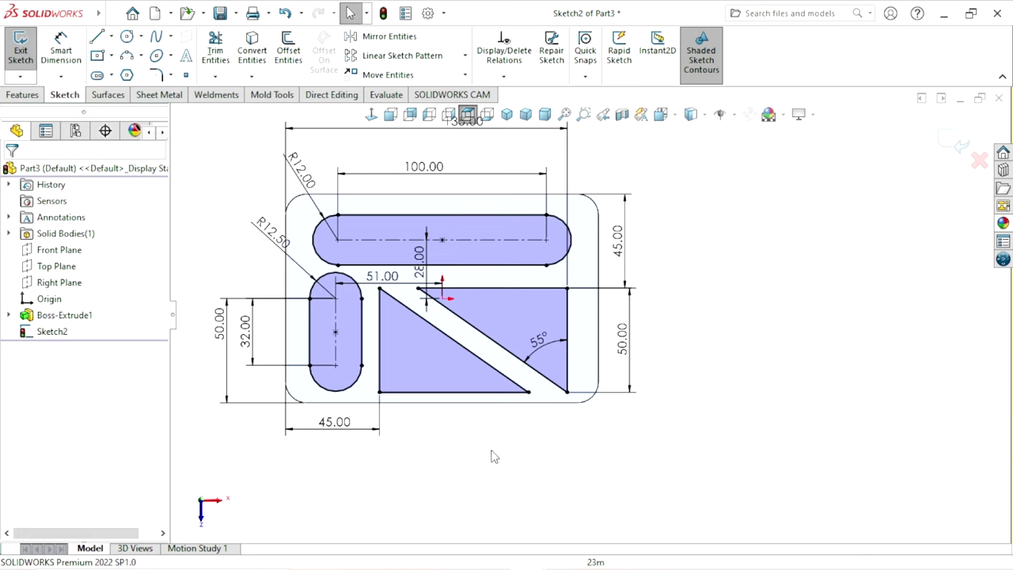
- Fillet the three corners of the left triangle with a 5 mm sketch fillet
click(156, 75)
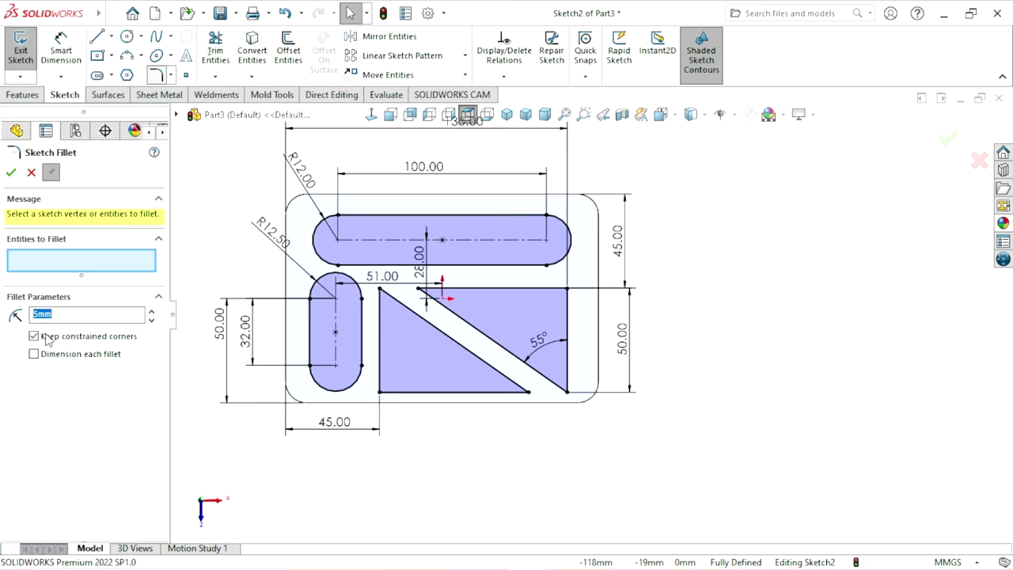
click(57, 314)
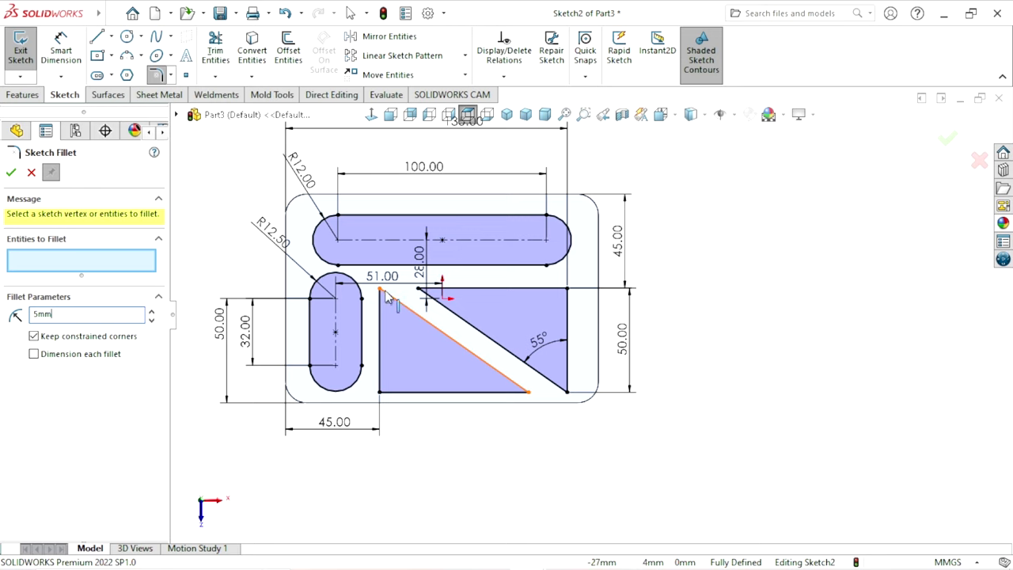
drag(646, 241, 711, 418)
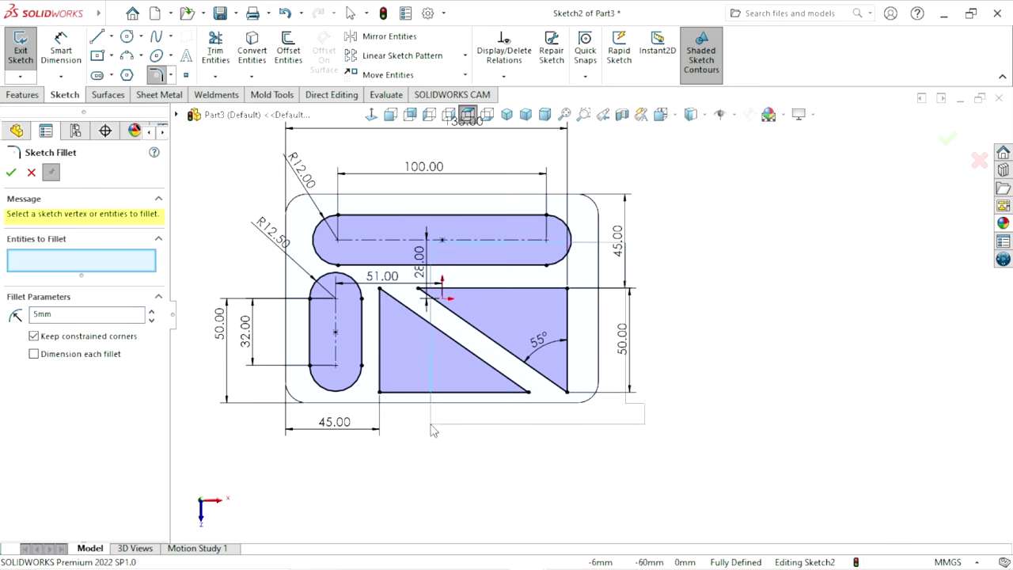
click(381, 291)
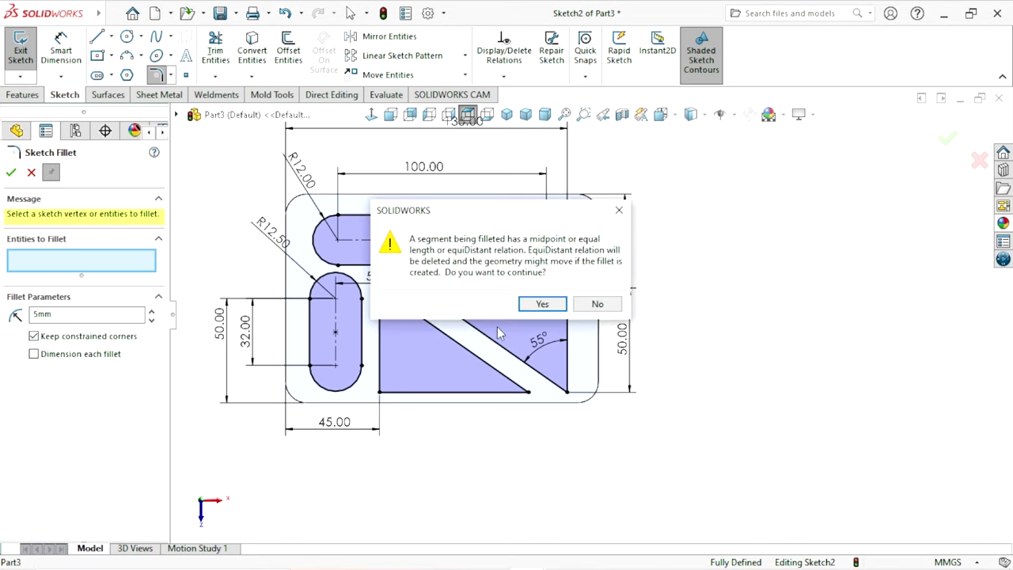
click(541, 304)
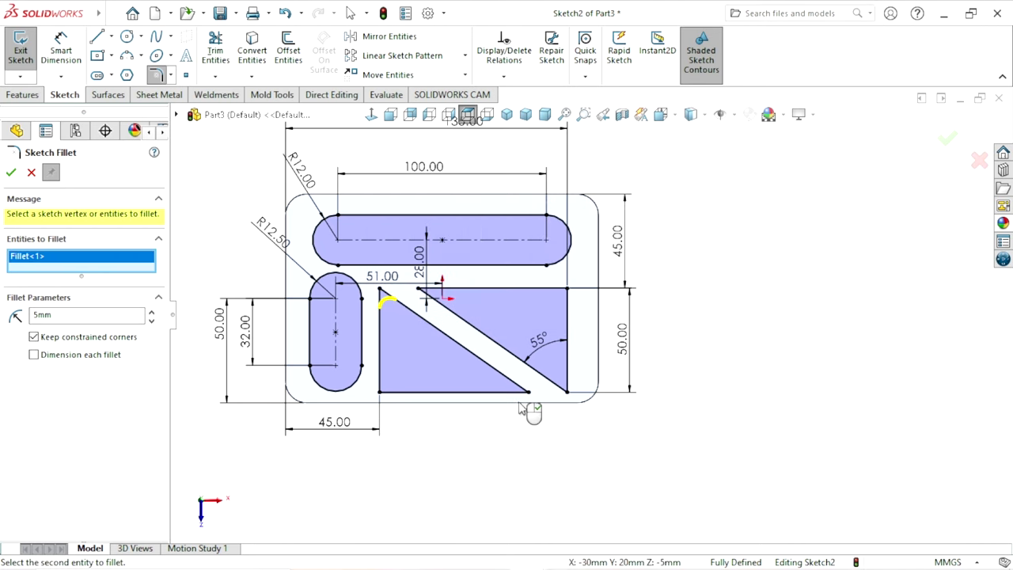
click(383, 392)
click(559, 307)
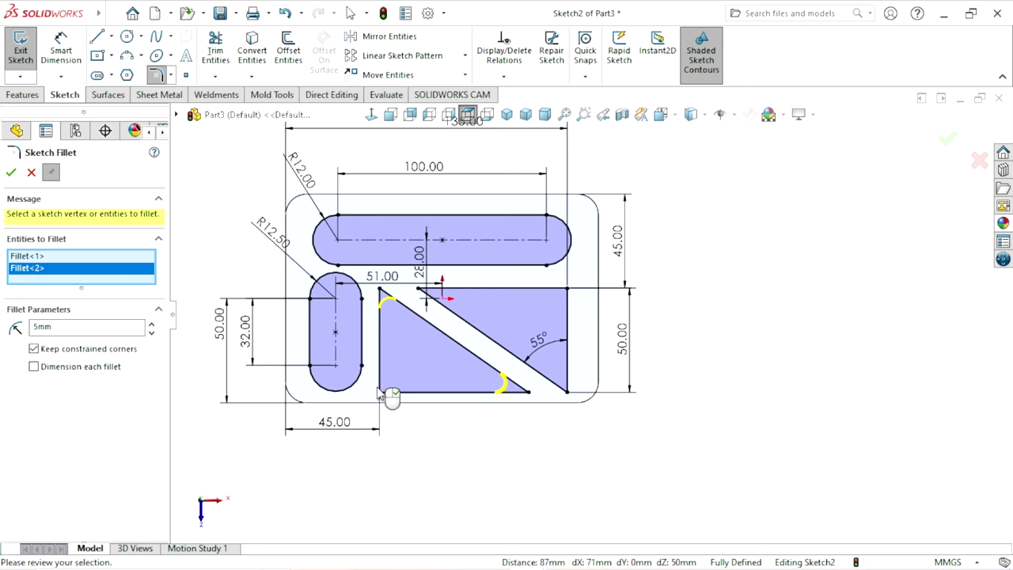
click(382, 393)
click(541, 303)
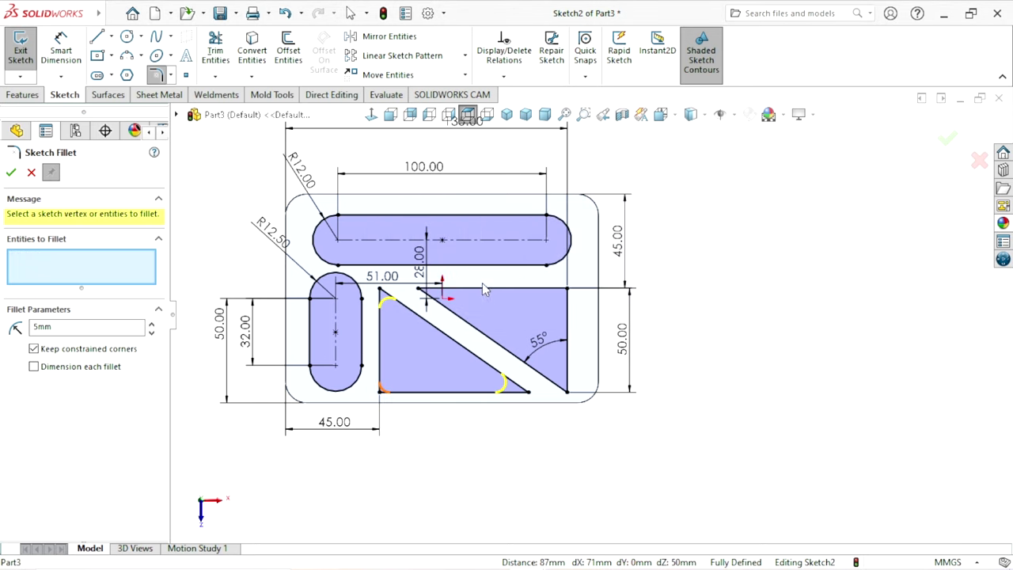
- Fillet the right triangle's three corners at 5 mm and apply all the fillets
click(418, 289)
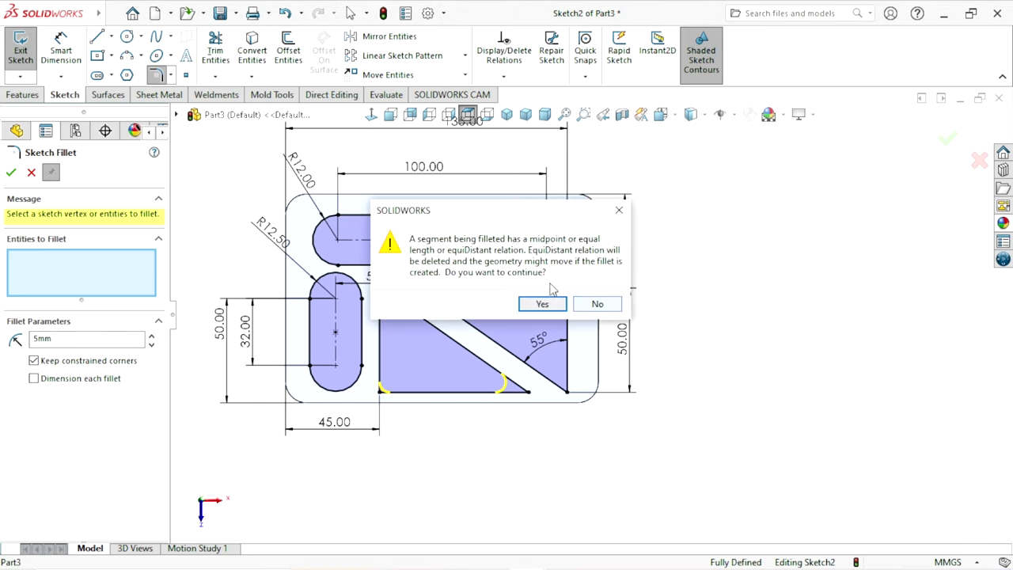
click(543, 306)
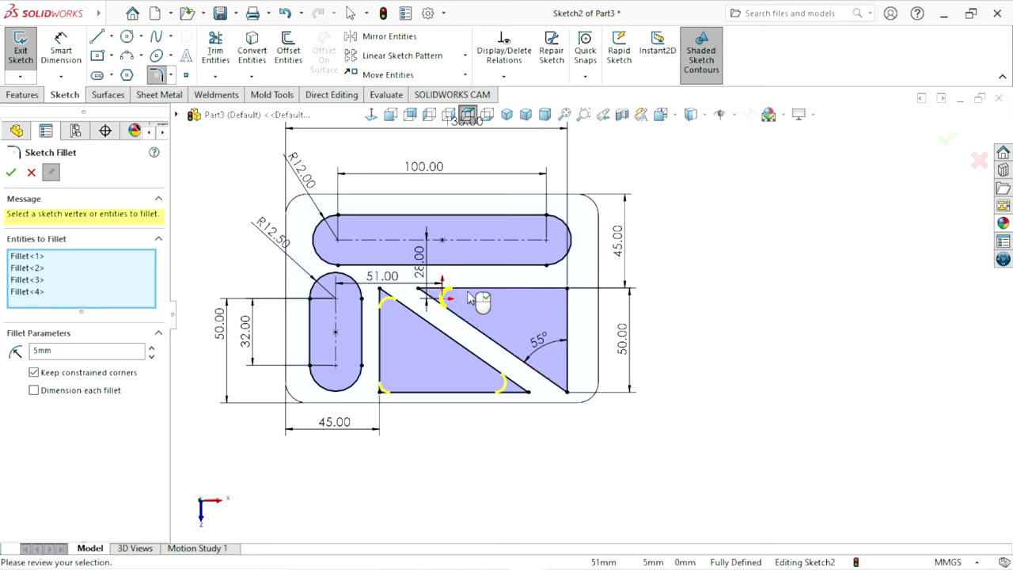
click(566, 291)
click(543, 302)
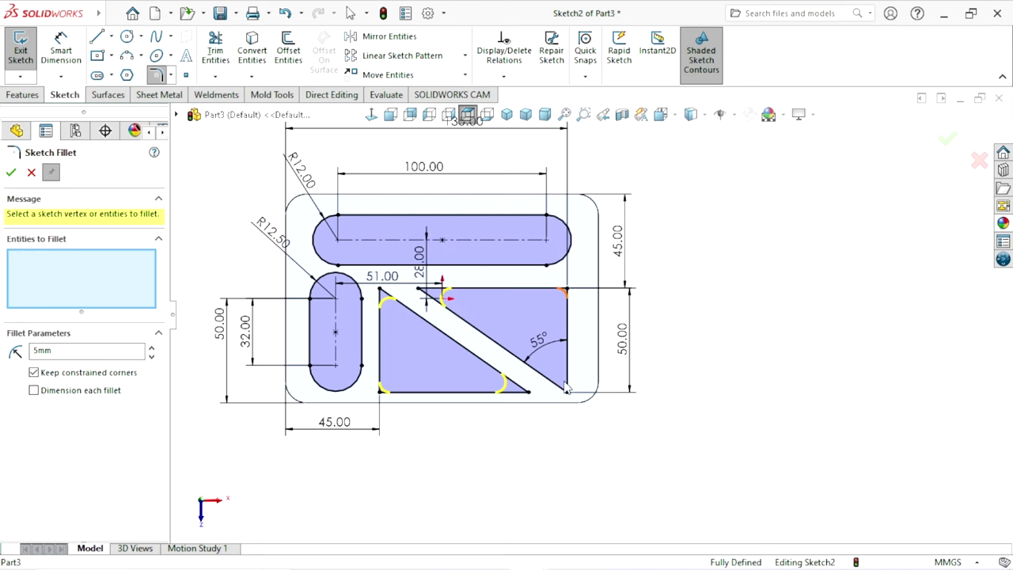
click(565, 389)
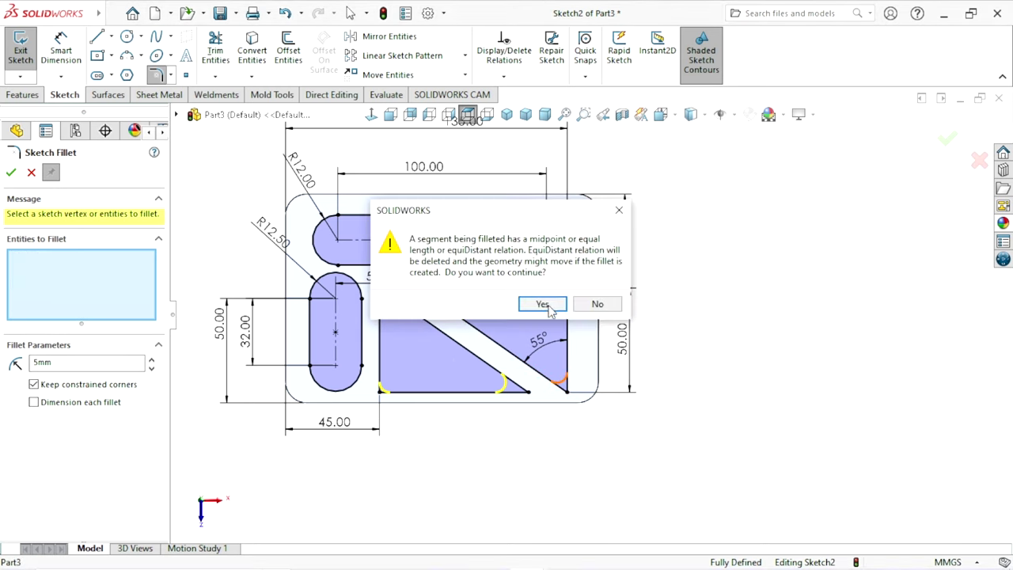
click(543, 306)
click(10, 173)
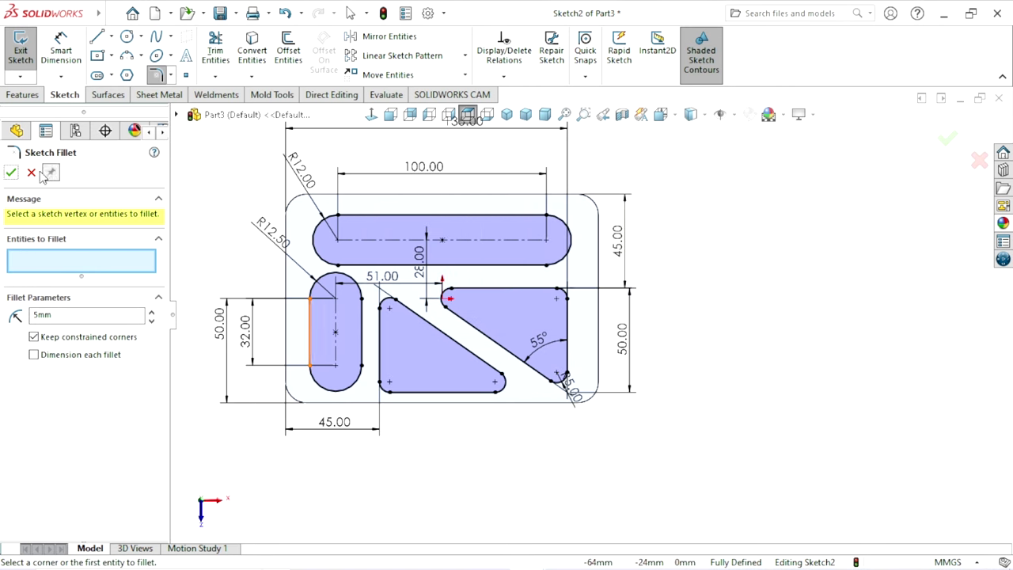
click(31, 174)
scroll(674, 312, up, 2)
scroll(689, 309, down, 3)
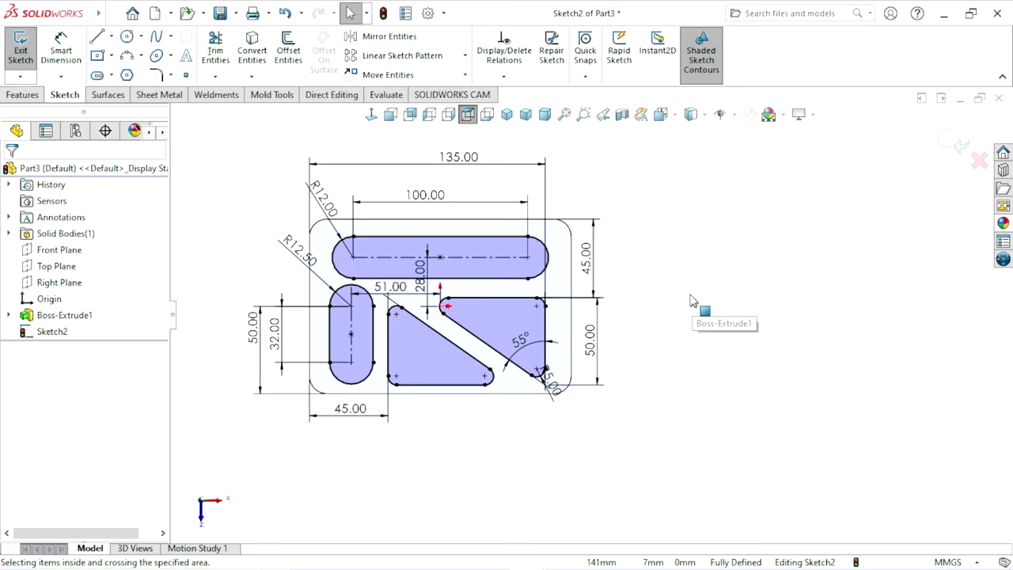
scroll(419, 256, up, 2)
scroll(422, 253, down, 2)
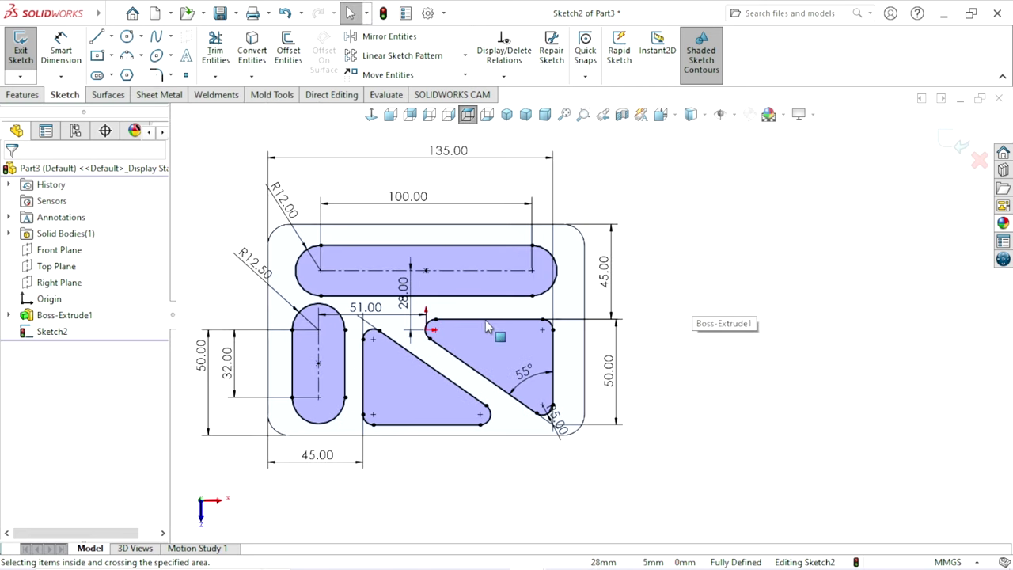
- Exit the sketch and view the plate in isometric
click(960, 148)
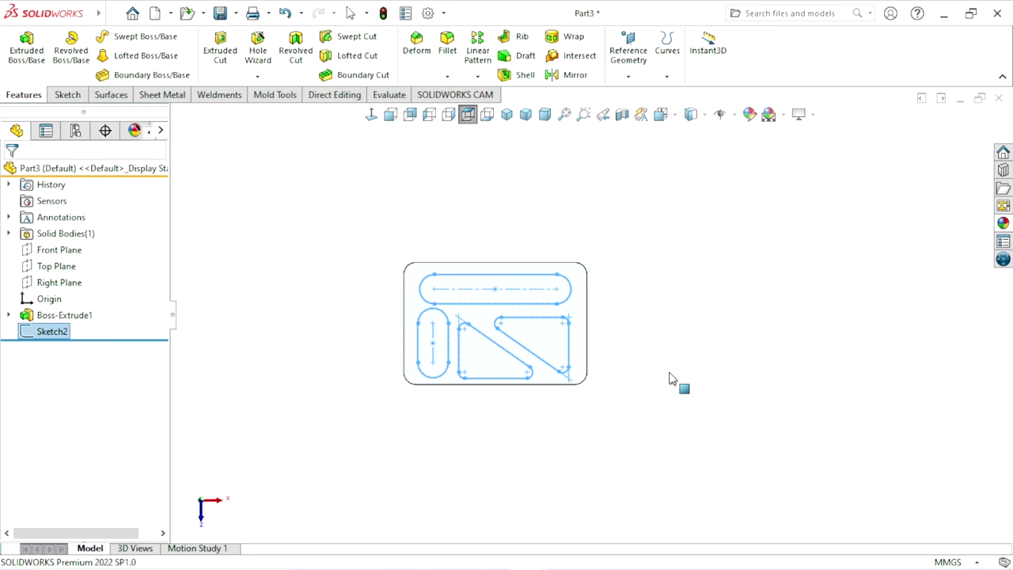
middle_drag(671, 381, 584, 223)
click(500, 117)
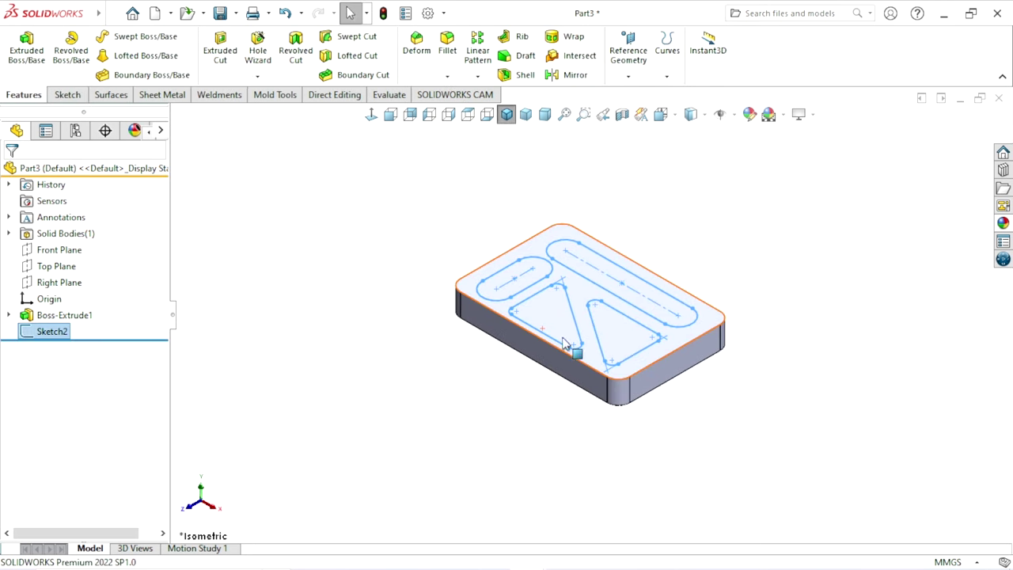
scroll(866, 312, down, 3)
scroll(740, 305, down, 2)
scroll(772, 293, up, 2)
click(771, 293)
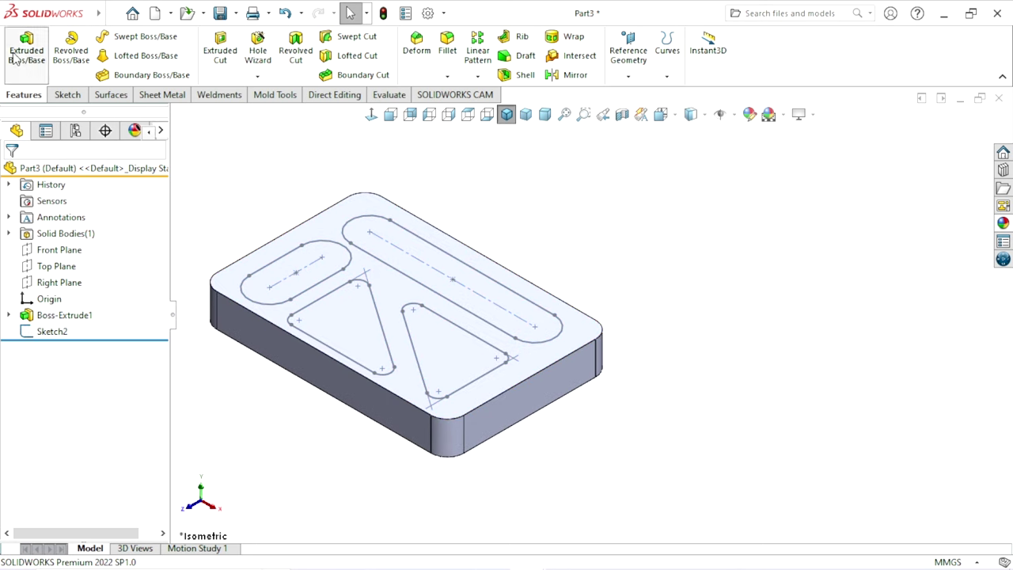
- Extrude-cut the long top slot 12 mm blind into the plate
click(220, 47)
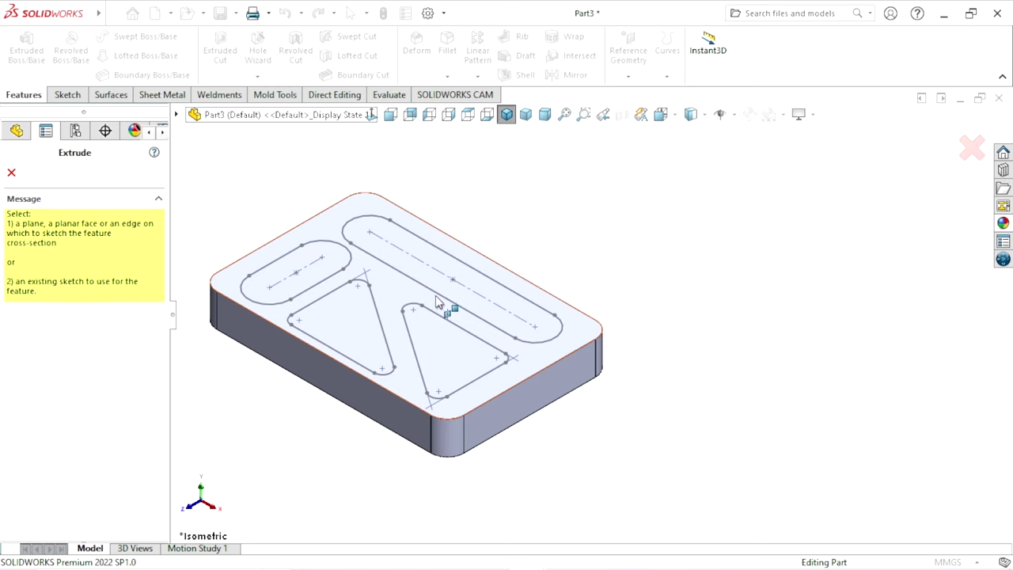
key(Escape)
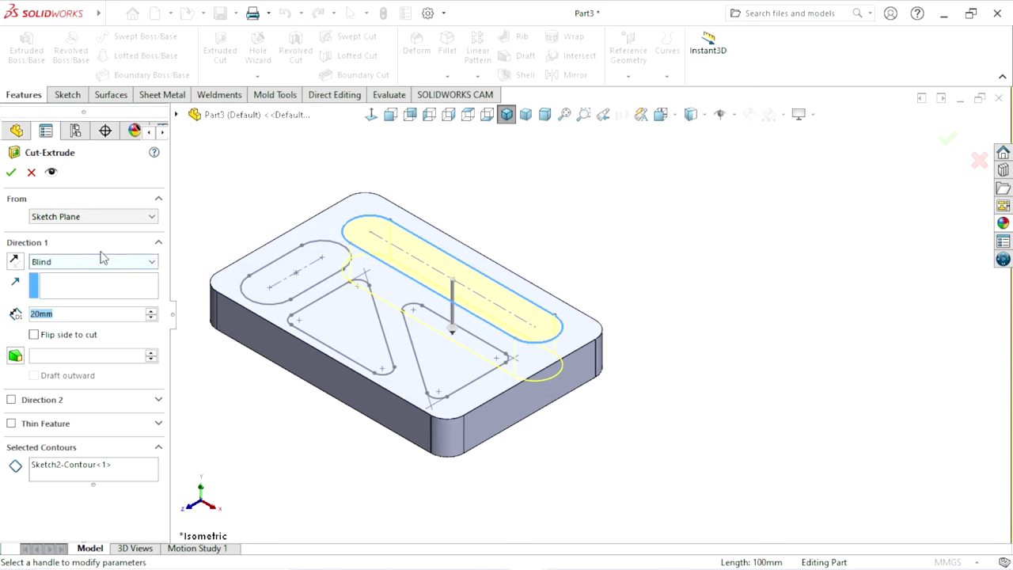
text(12)
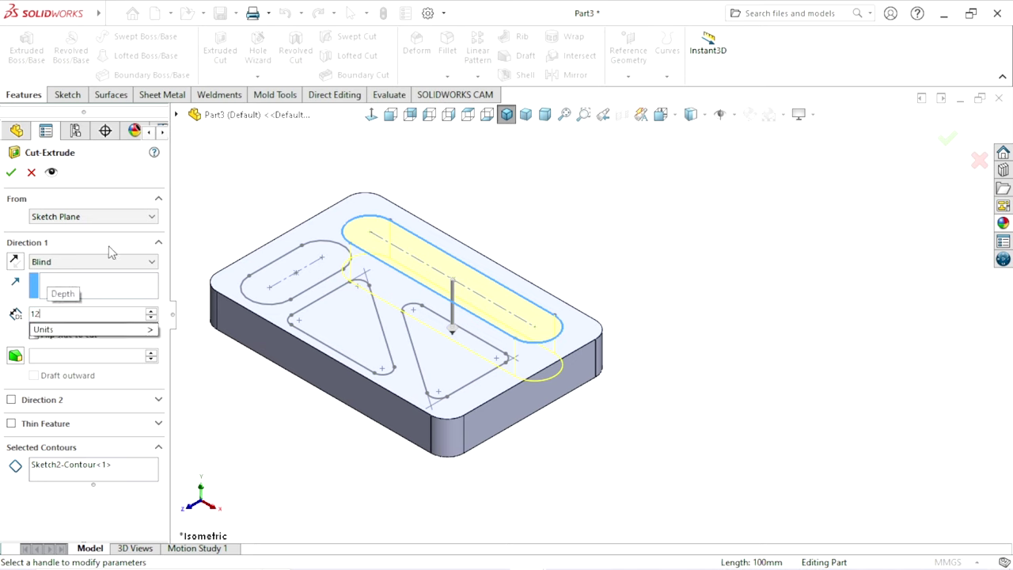
click(11, 172)
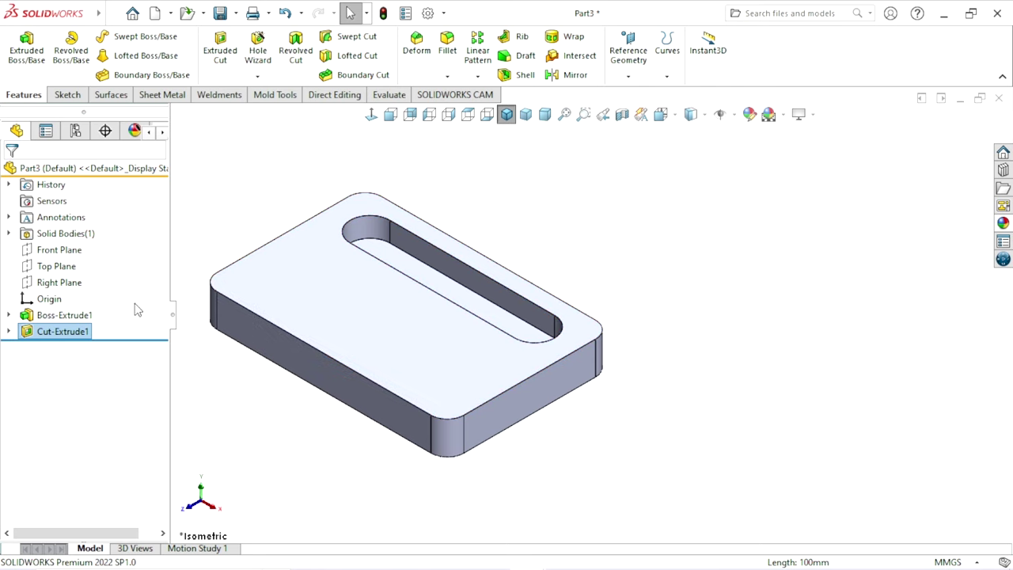
click(218, 213)
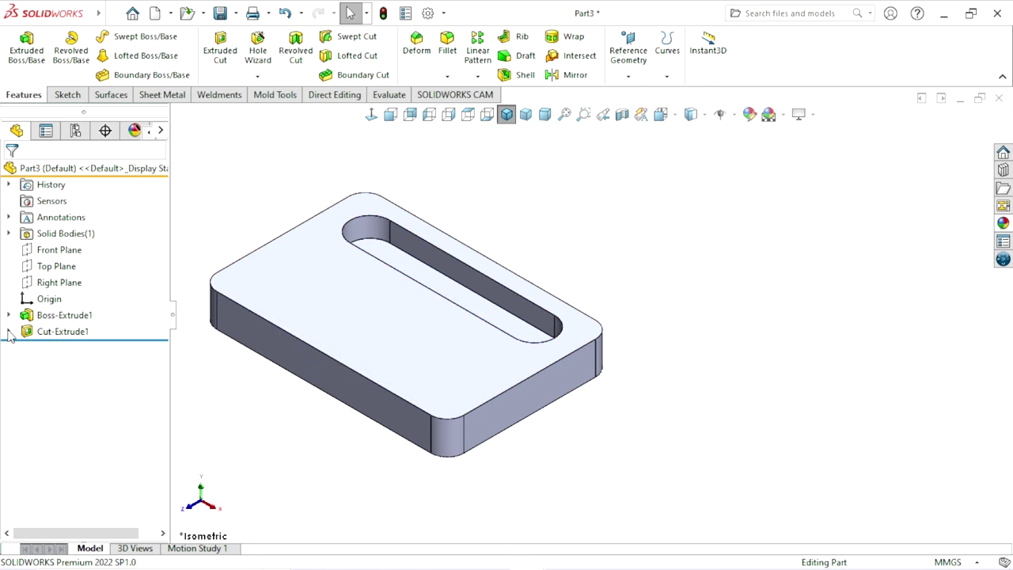
- Extrude-cut only the short left slot contour of Sketch2 15 mm deep
click(9, 332)
click(44, 349)
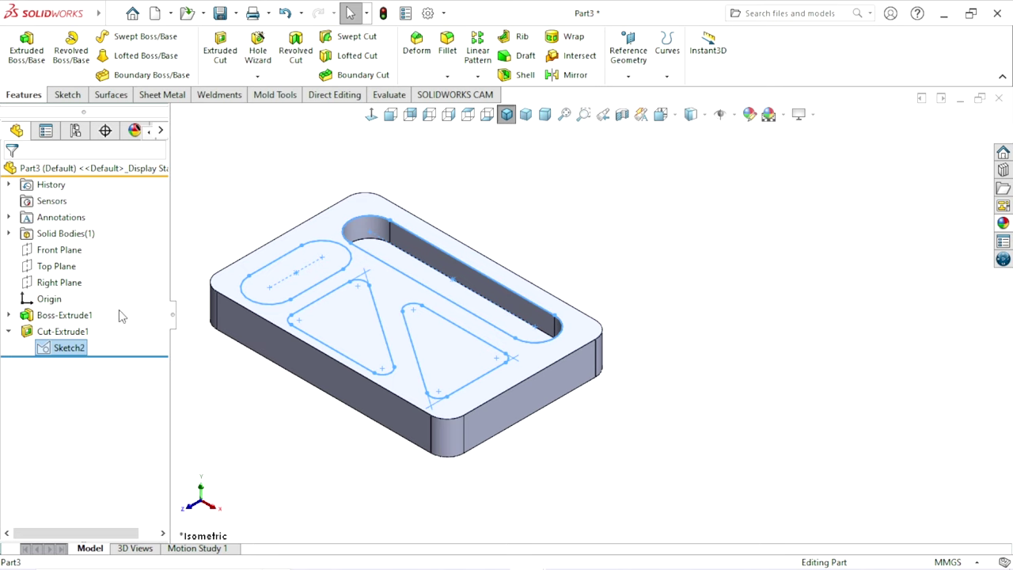
click(221, 55)
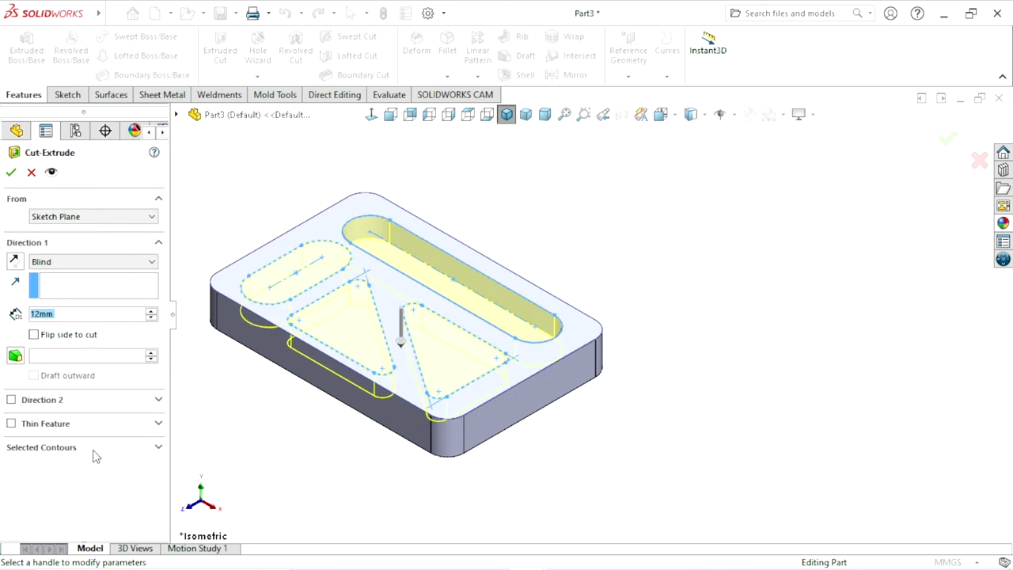
click(93, 450)
right_click(82, 468)
click(110, 480)
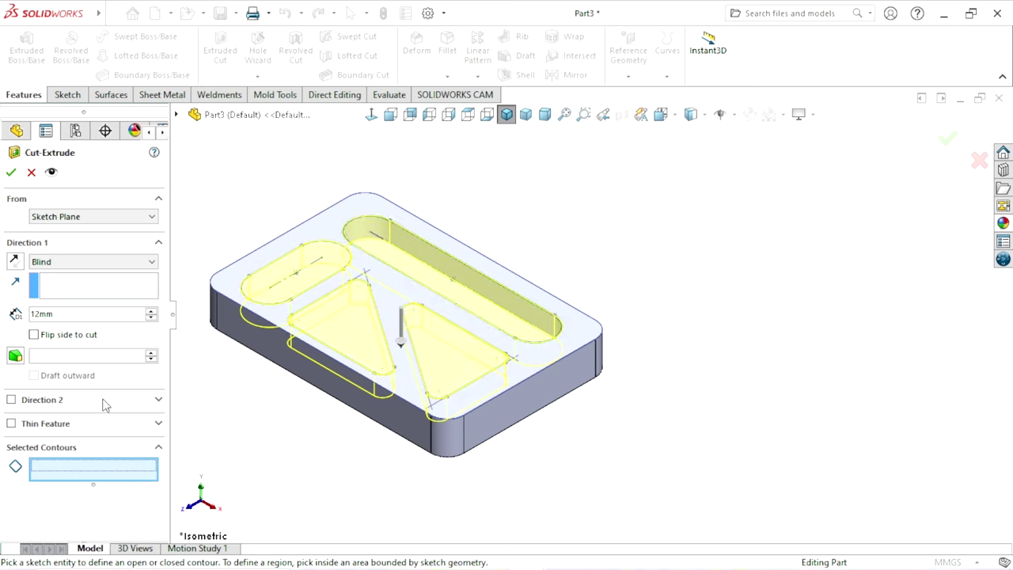
click(281, 309)
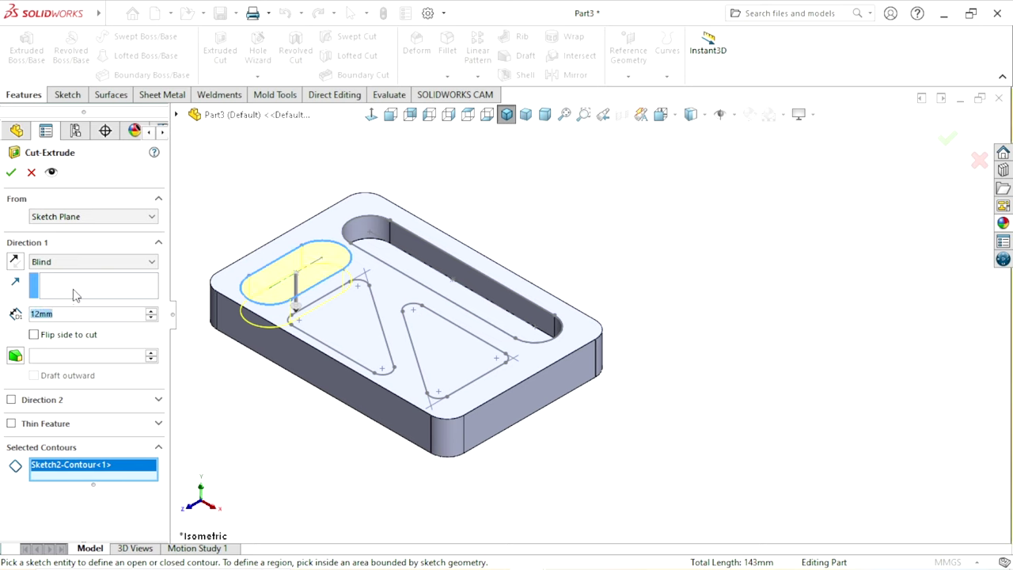
text(15)
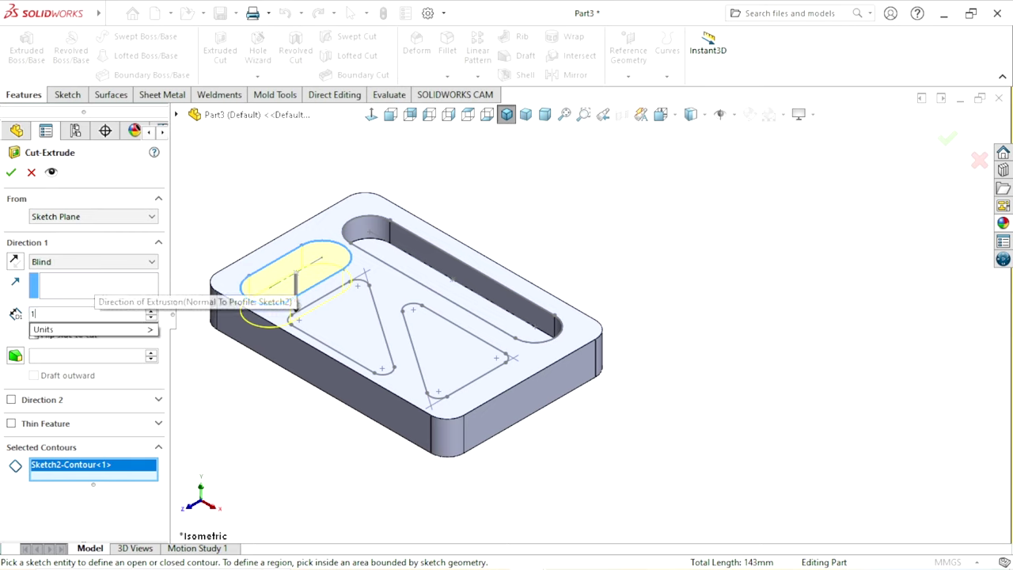
click(16, 176)
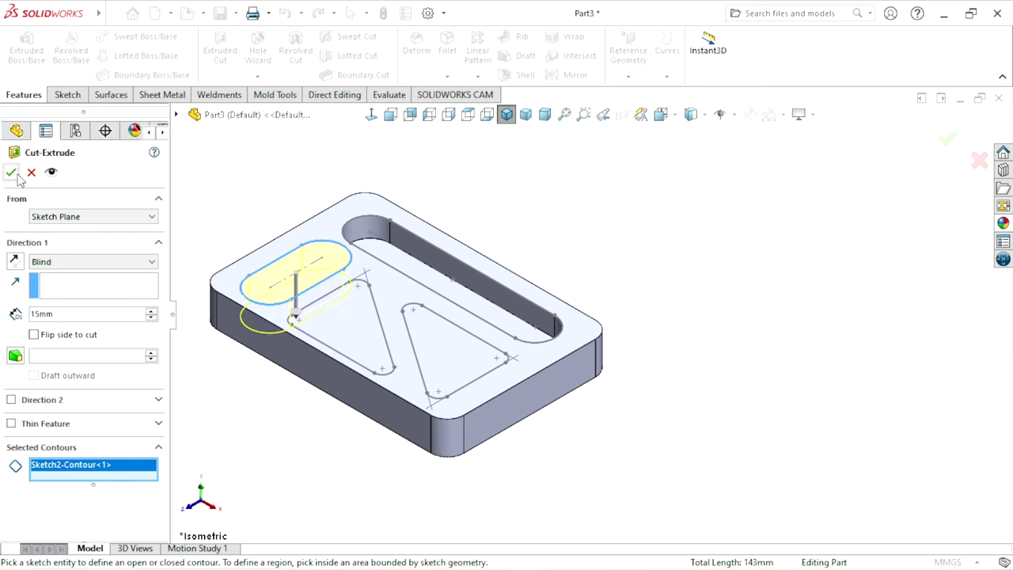
click(12, 173)
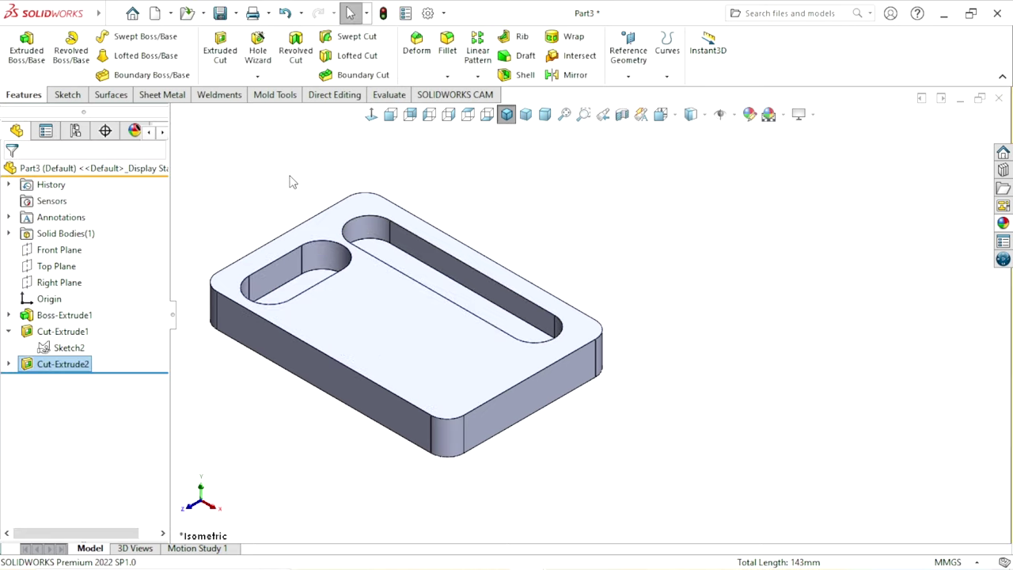
click(68, 348)
- Extrude-cut both triangle contours of Sketch2 8 mm deep
click(229, 60)
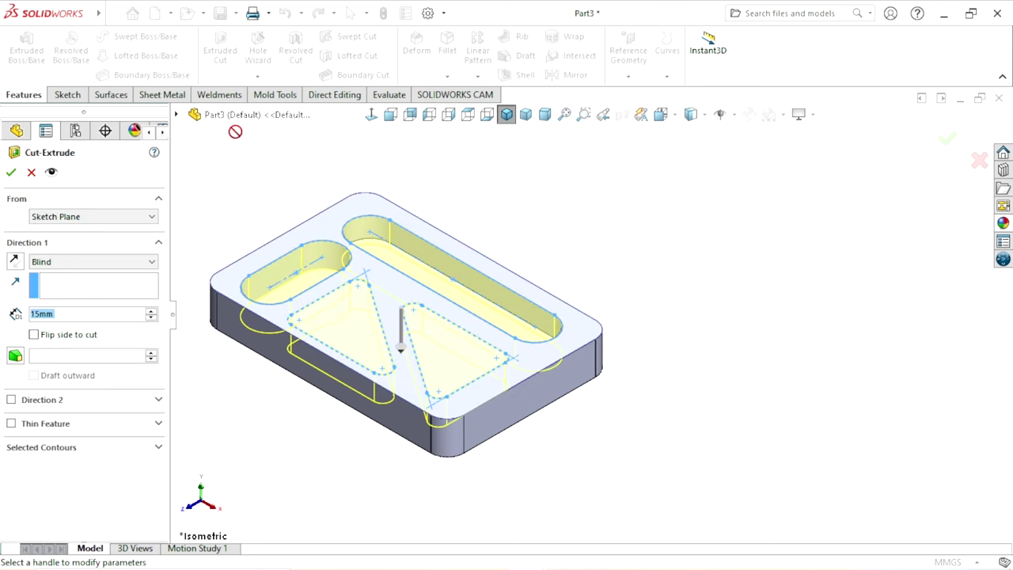
click(107, 453)
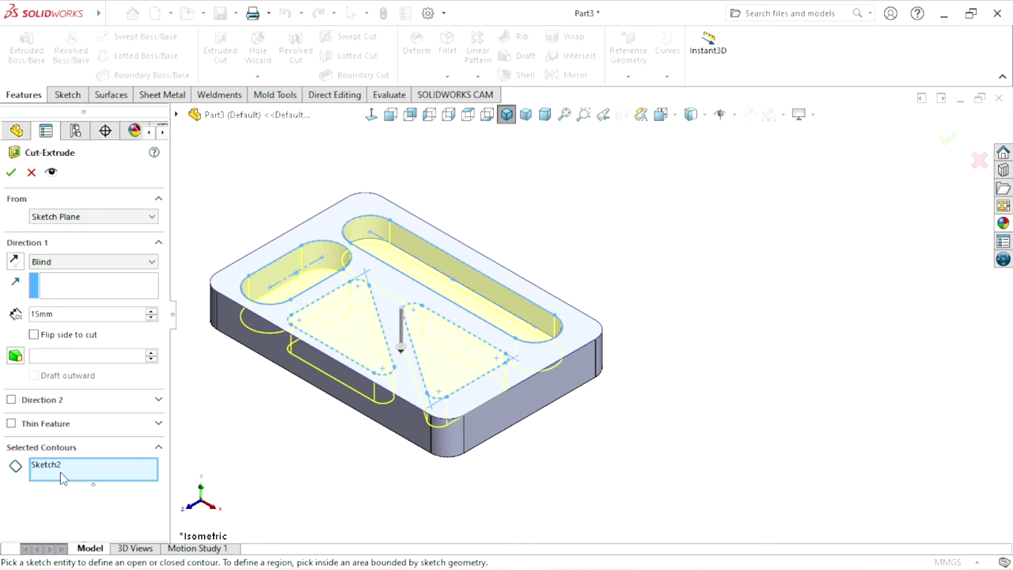
right_click(62, 475)
click(85, 482)
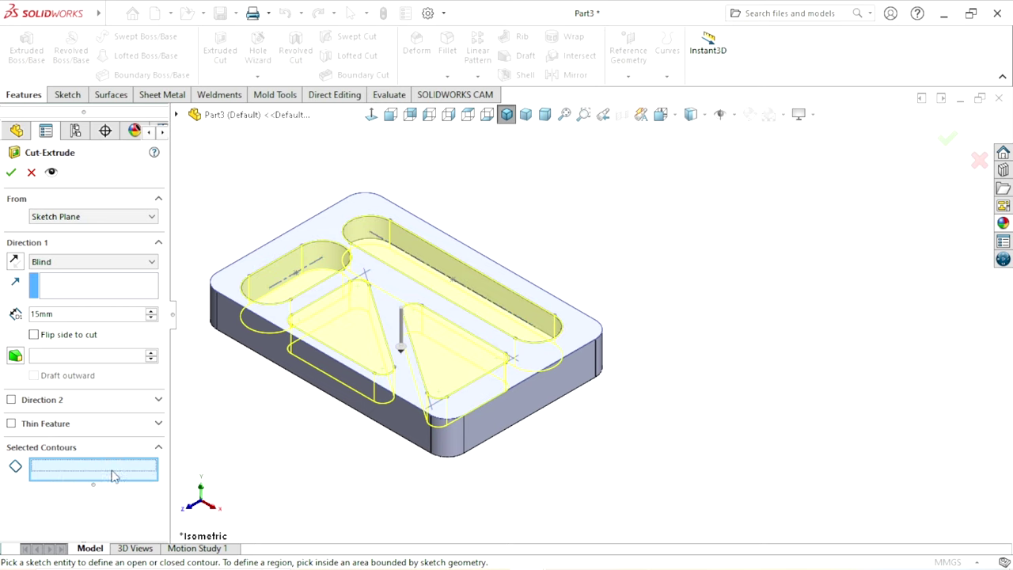
click(342, 356)
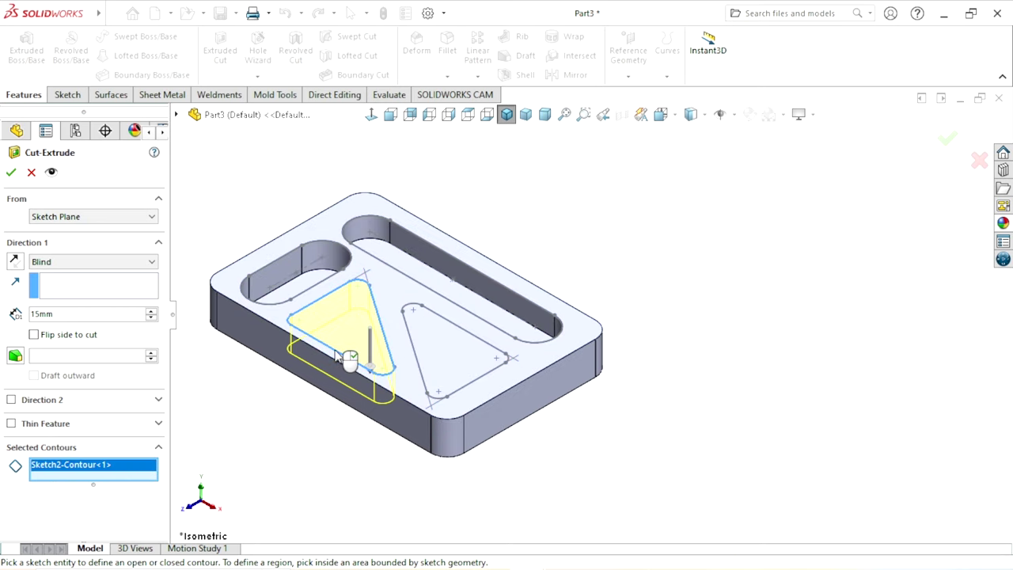
click(422, 374)
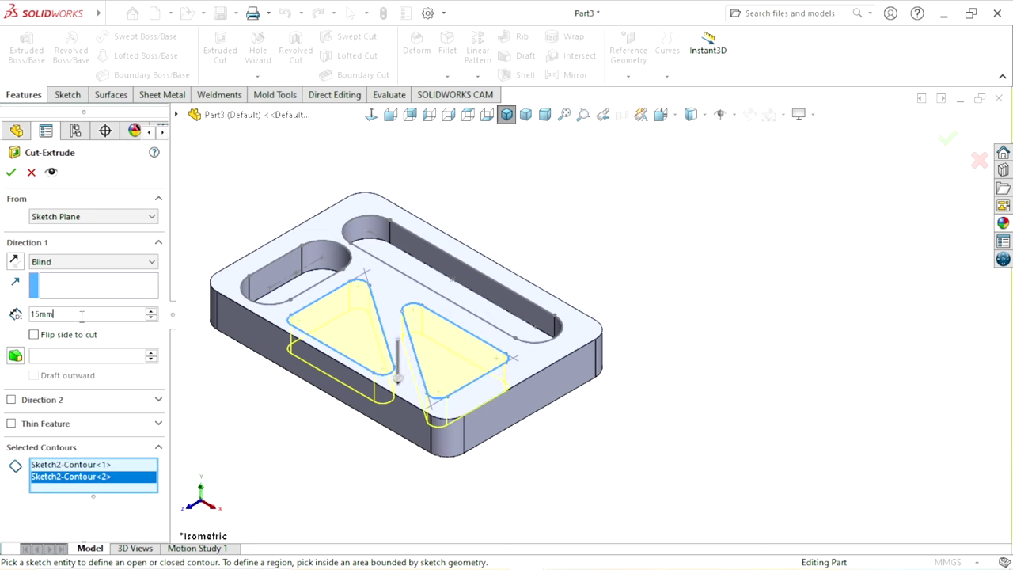
drag(82, 314, 5, 314)
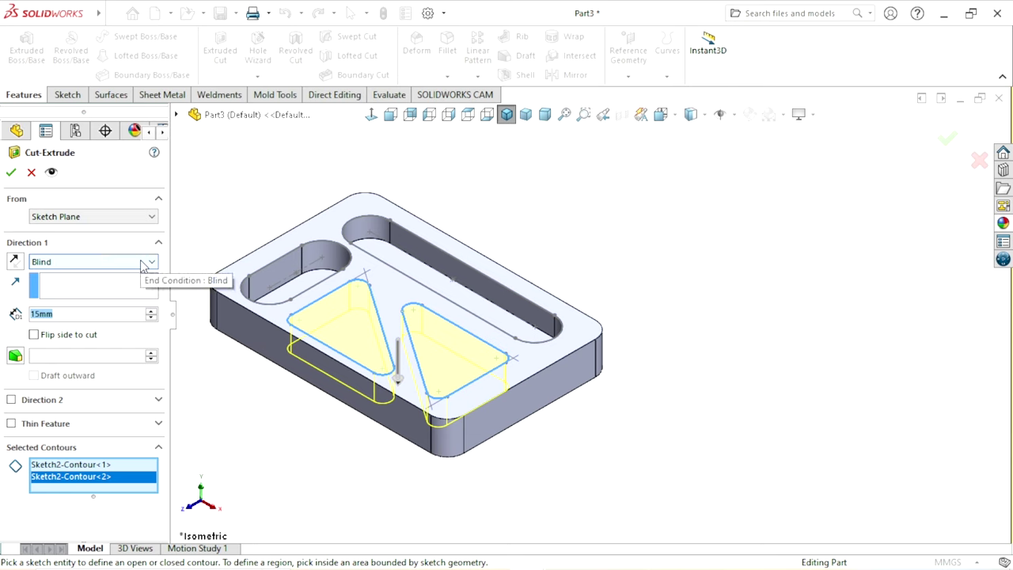
text(8)
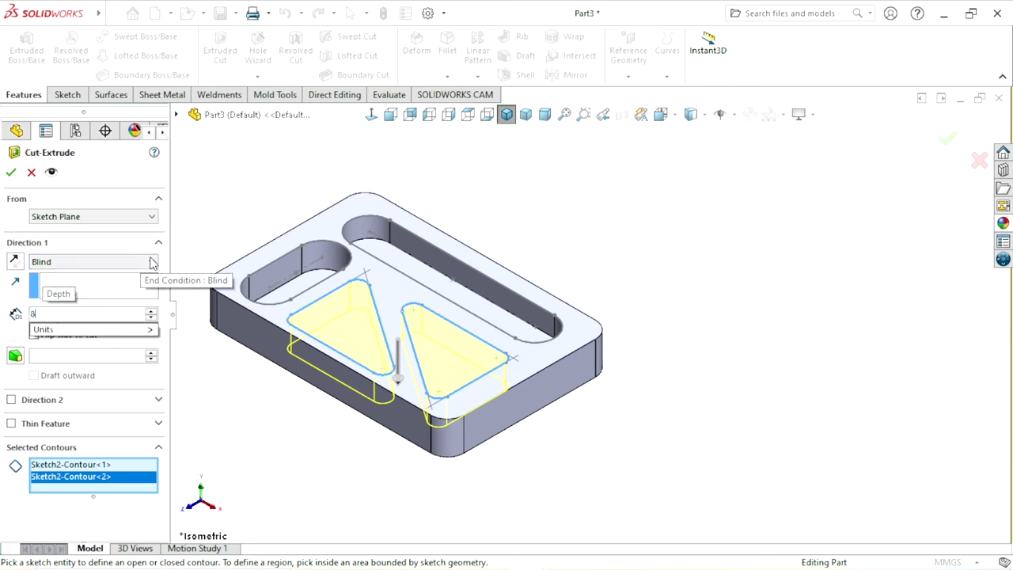
key(Return)
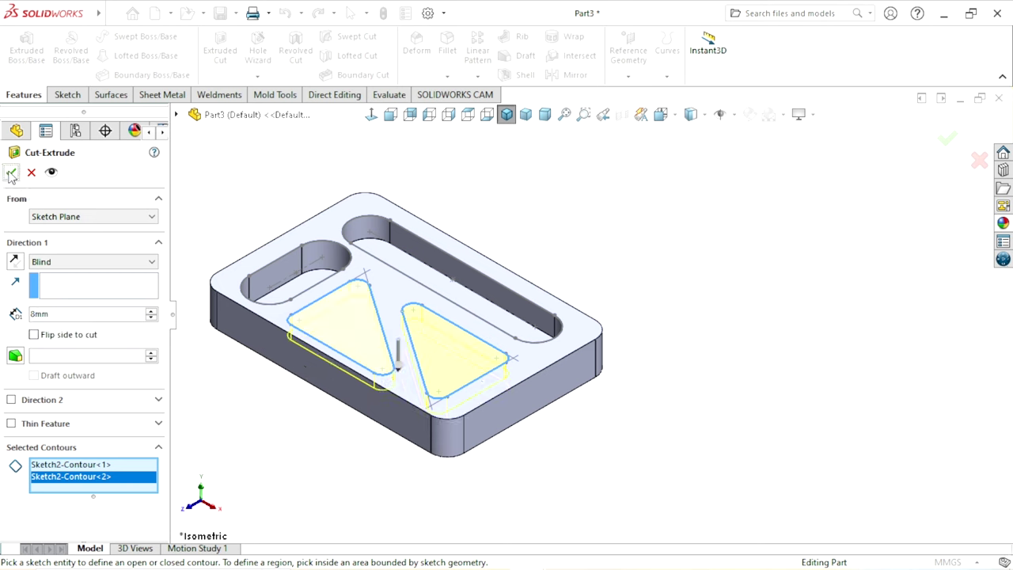
key(Return)
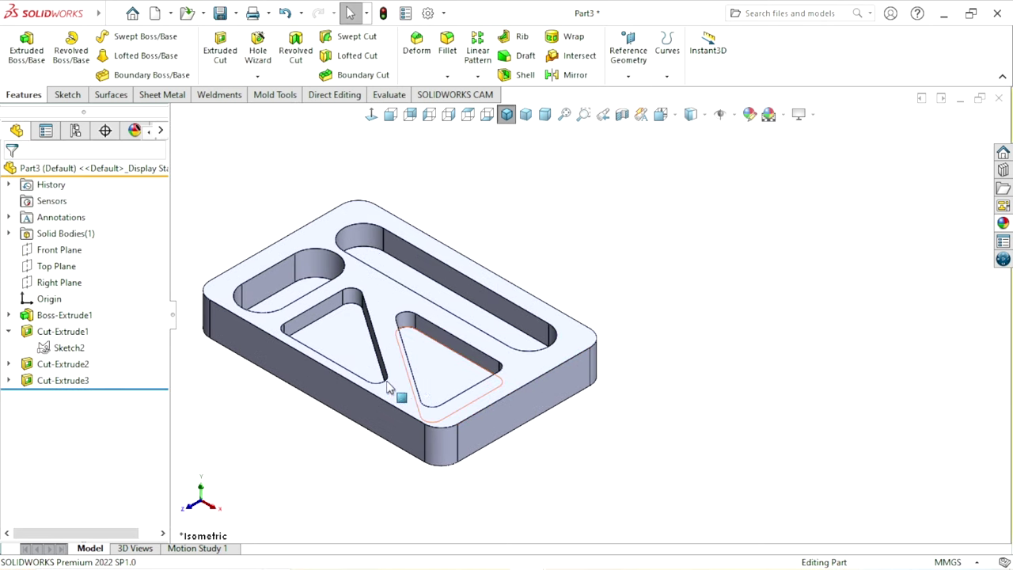
- Orbit the plate to inspect the new triangular pockets
mouse_move(609, 353)
middle_down()
mouse_move(317, 294)
mouse_move(481, 294)
mouse_move(438, 292)
mouse_move(419, 350)
mouse_move(459, 420)
middle_up()
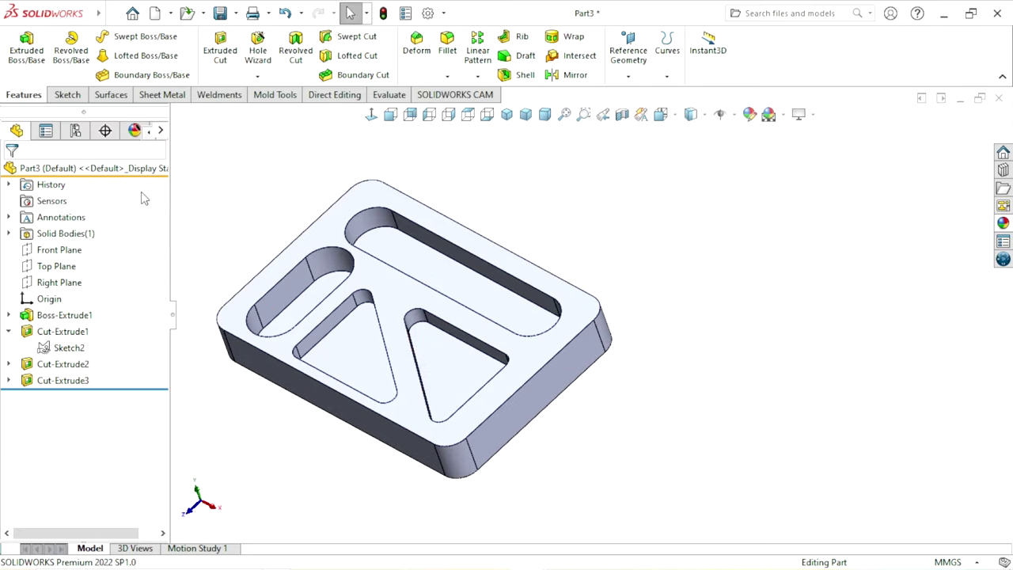
scroll(617, 356, up, 2)
scroll(633, 357, down, 2)
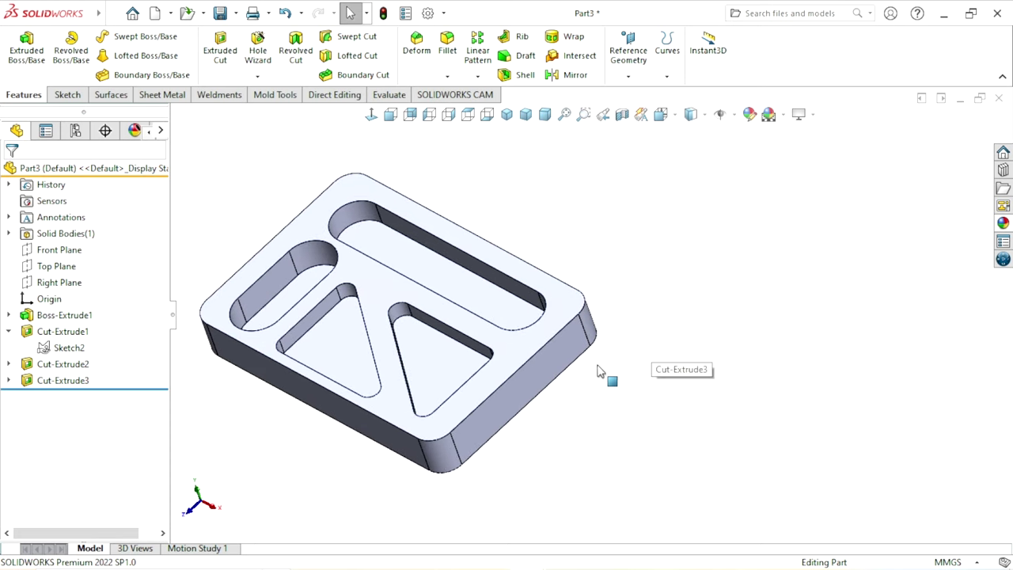
mouse_move(599, 369)
middle_down()
mouse_move(616, 377)
mouse_move(597, 380)
middle_up()
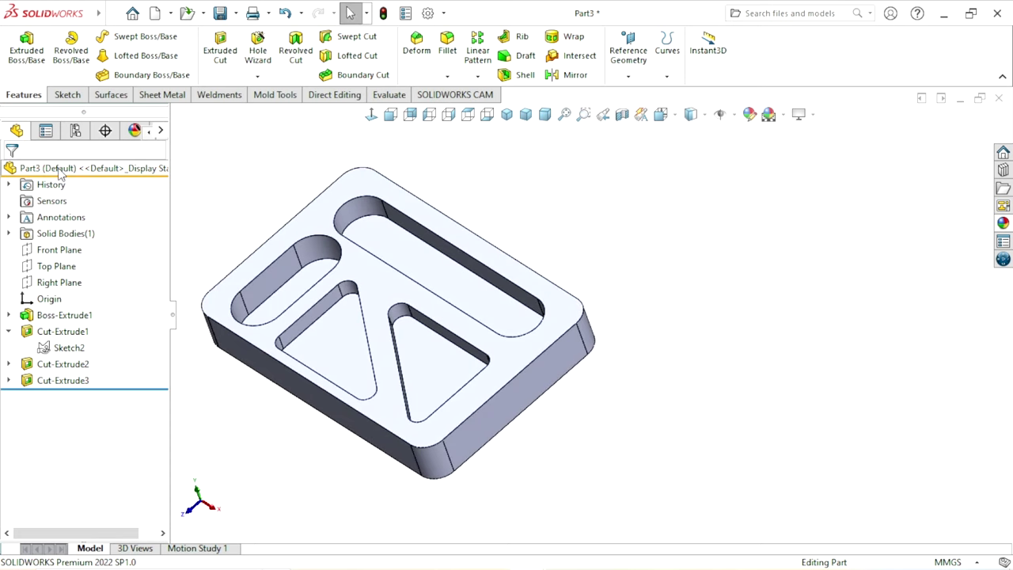
- Apply 1060 Alloy from the Aluminium Alloys library as Part3's material
right_click(103, 173)
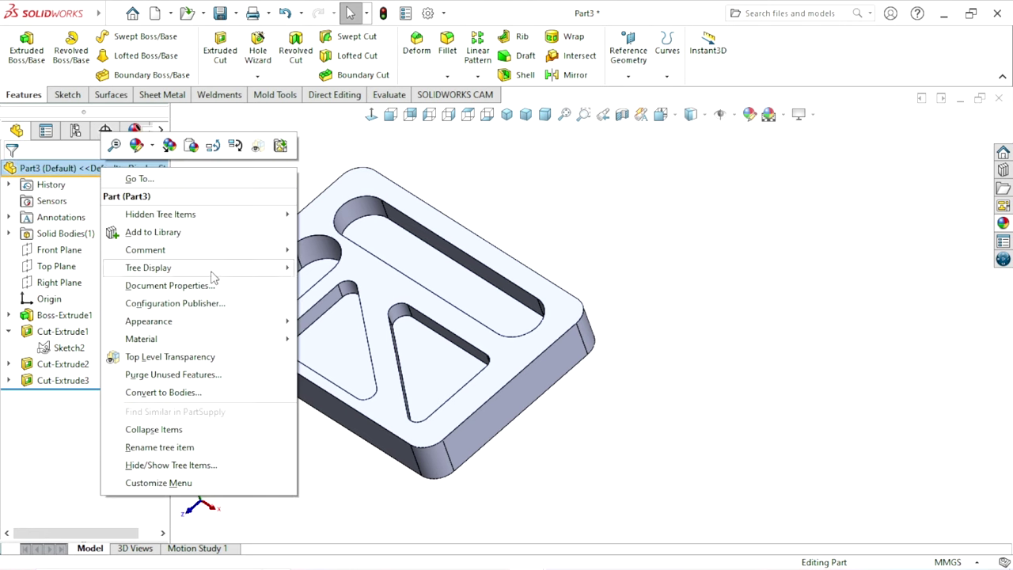
mouse_move(141, 339)
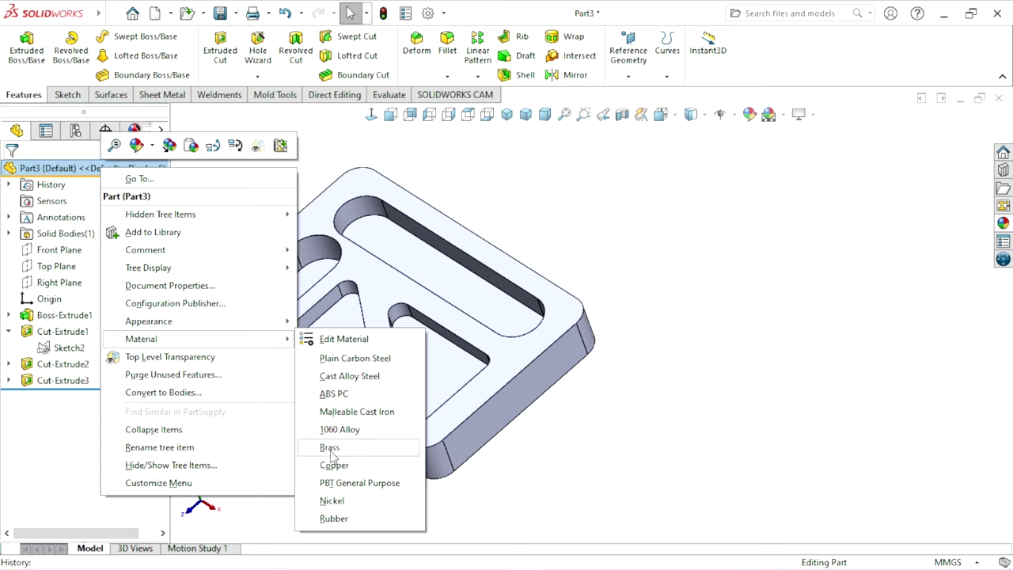
click(336, 345)
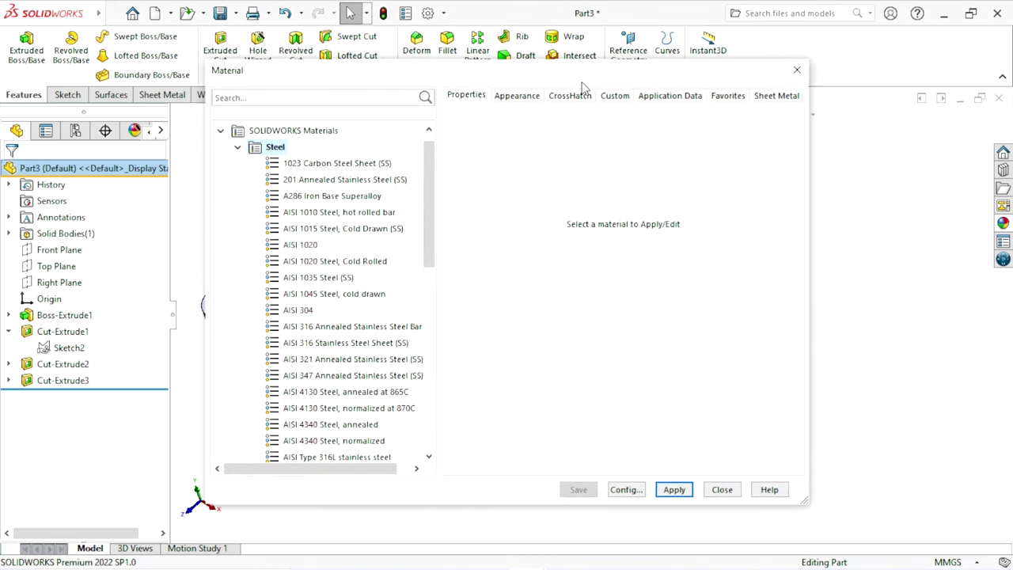
drag(587, 78, 435, 40)
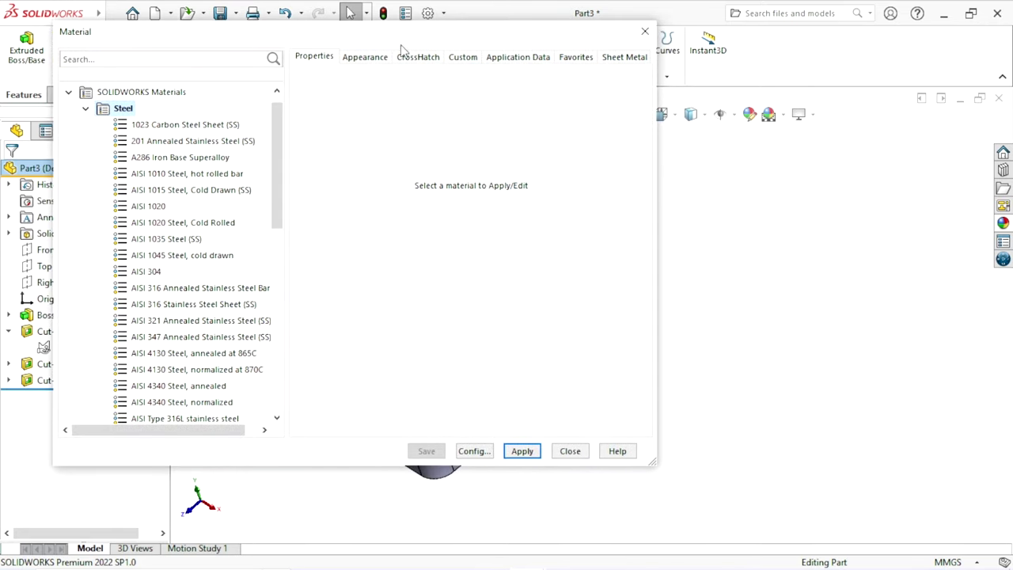
click(86, 108)
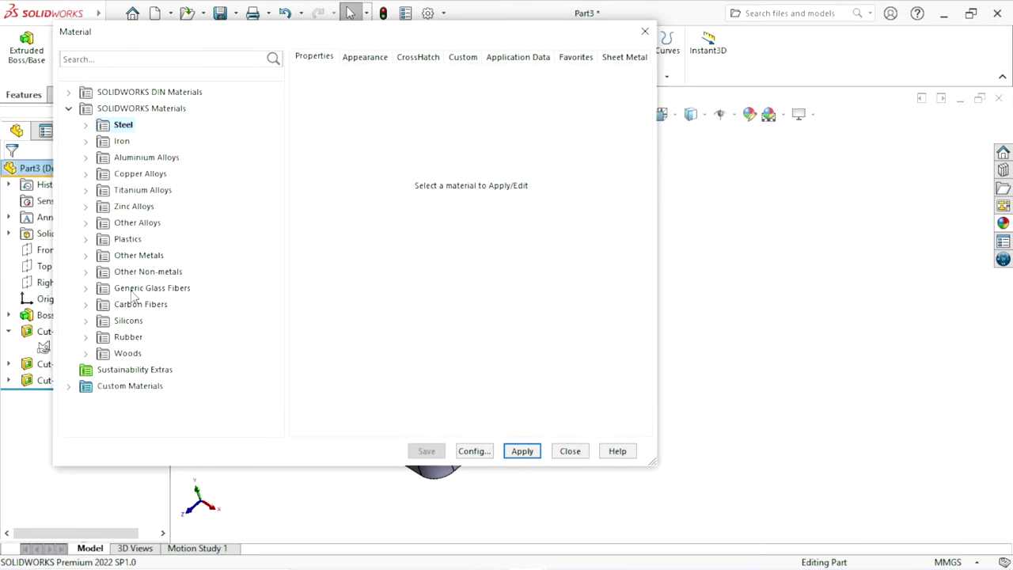
click(86, 158)
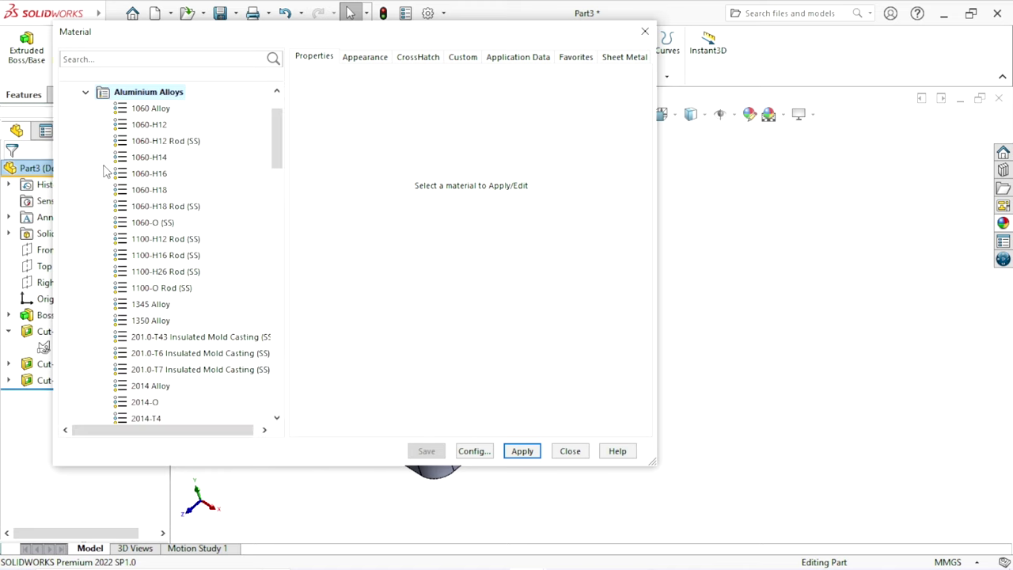
click(150, 112)
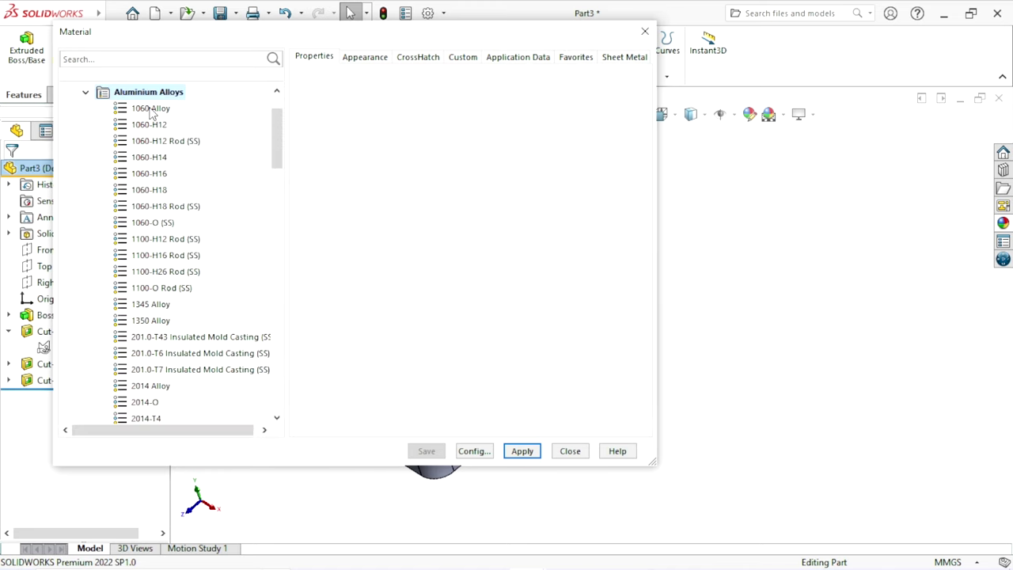
click(522, 451)
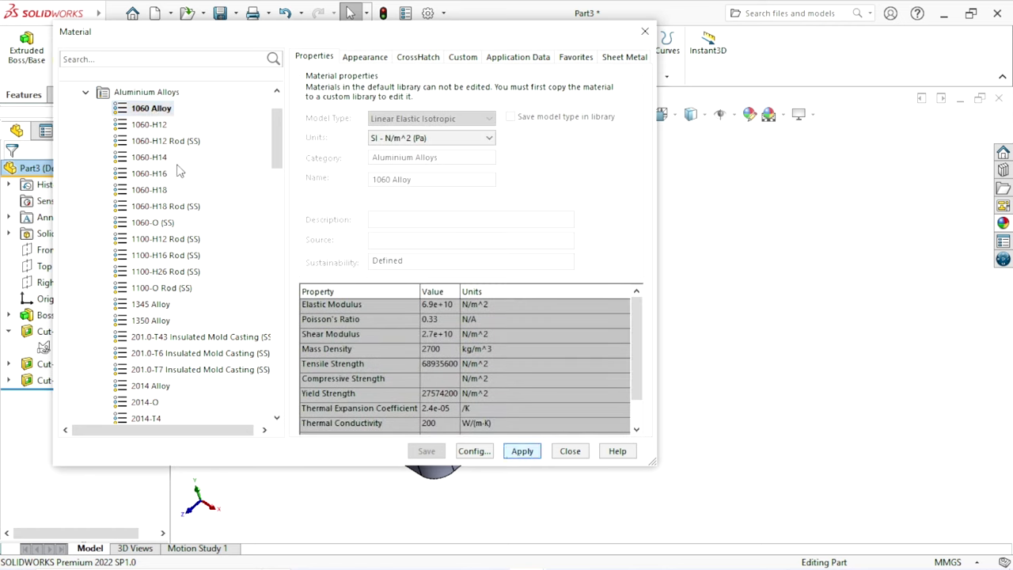
mouse_move(276, 136)
mouse_down()
mouse_move(276, 298)
mouse_move(265, 317)
mouse_move(251, 140)
mouse_up()
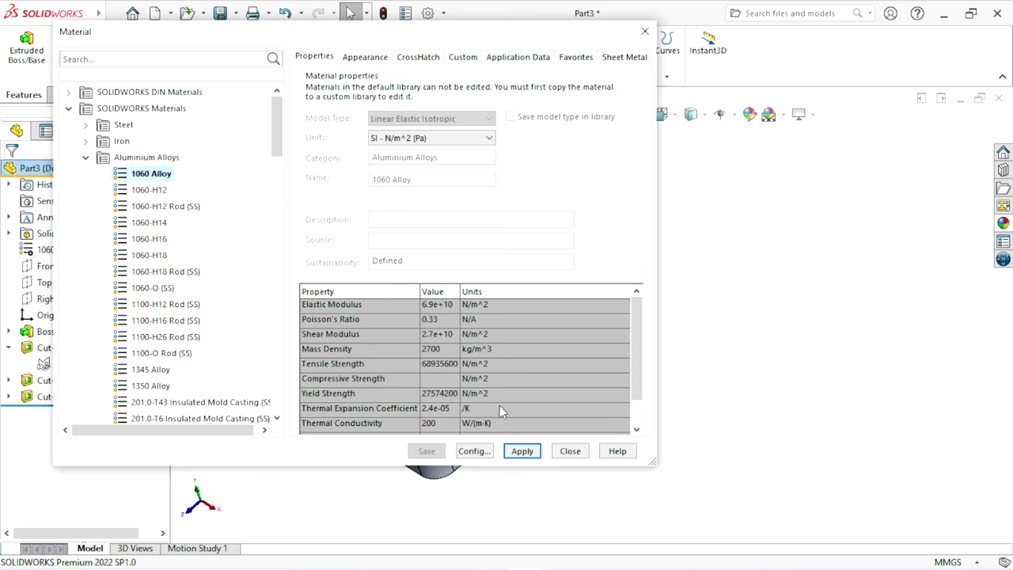
click(524, 451)
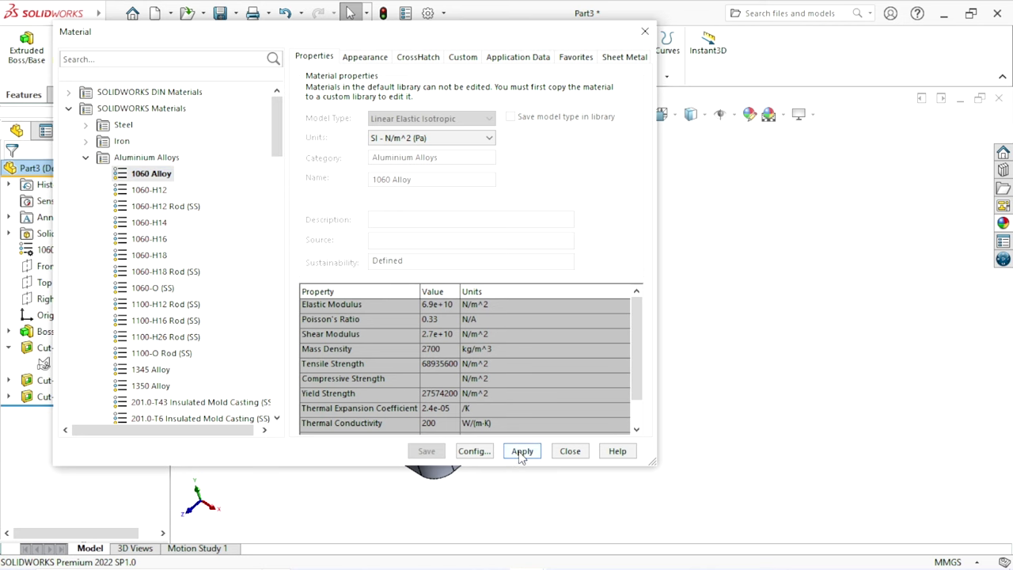
click(567, 456)
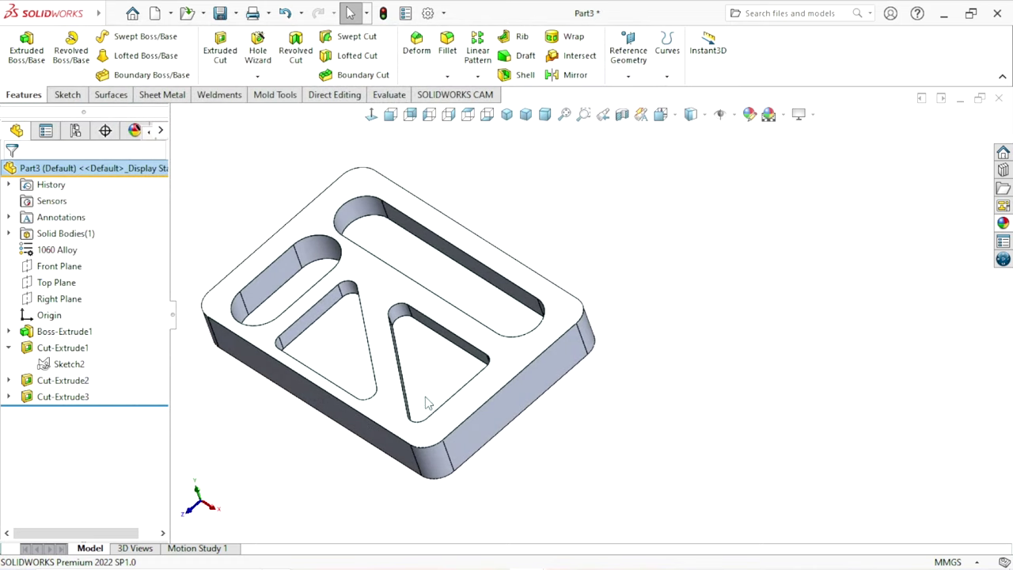
- Show the plate in isometric view and expand the side panel's manager tabs to reach SOLIDWORKS CAM
mouse_move(425, 403)
middle_down()
mouse_move(588, 290)
mouse_move(559, 217)
mouse_move(539, 340)
mouse_move(520, 233)
mouse_move(537, 311)
mouse_move(518, 346)
middle_up()
click(507, 114)
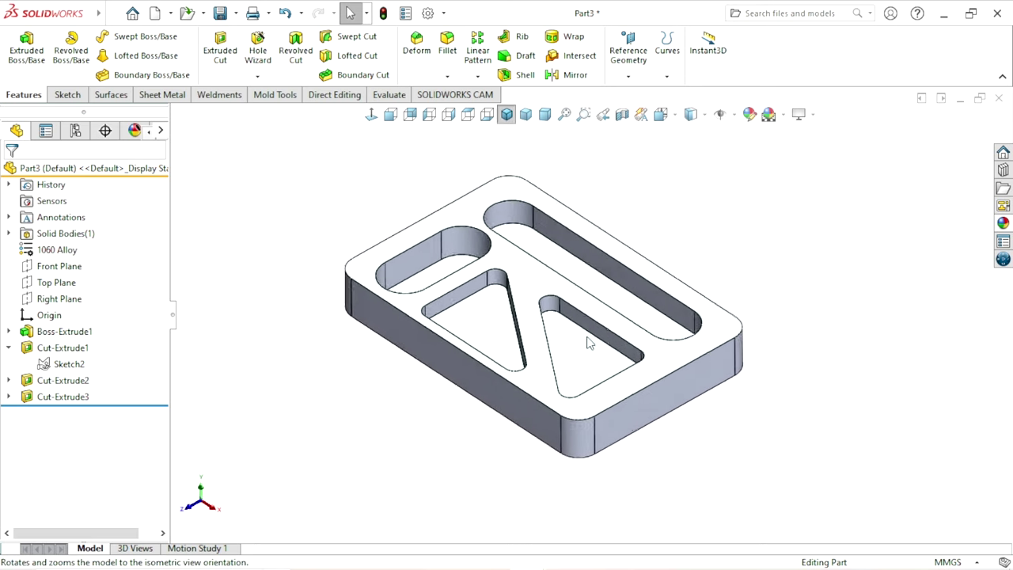
scroll(554, 341, up, 3)
scroll(794, 309, down, 3)
scroll(717, 328, up, 2)
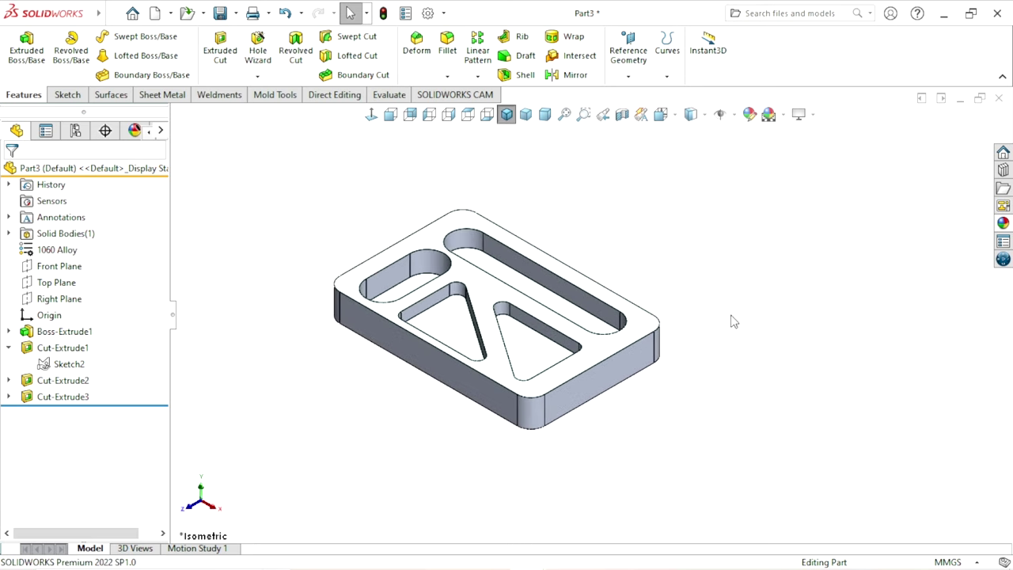
scroll(717, 328, up, 1)
scroll(719, 320, down, 1)
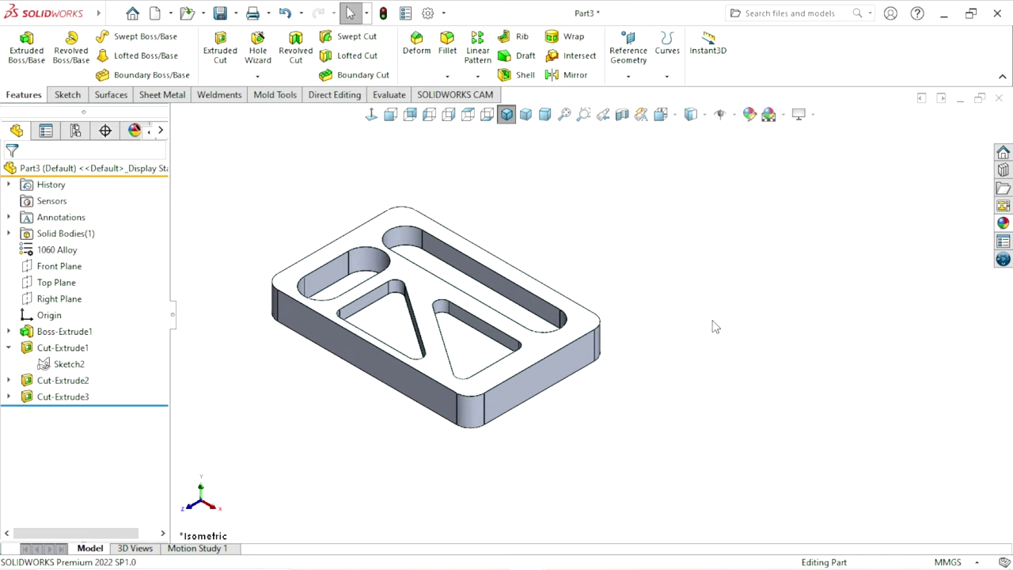
scroll(712, 325, down, 1)
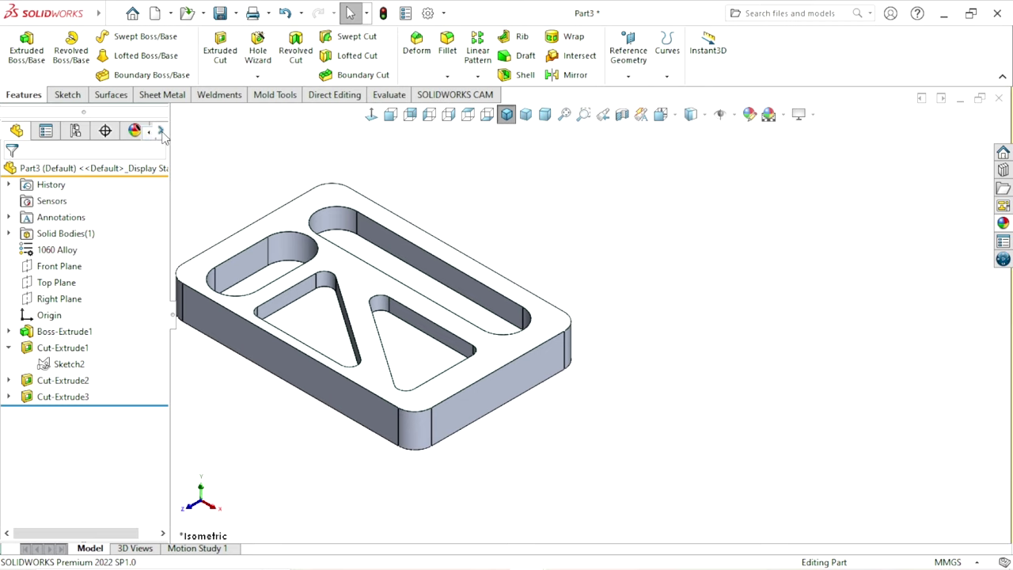
click(161, 132)
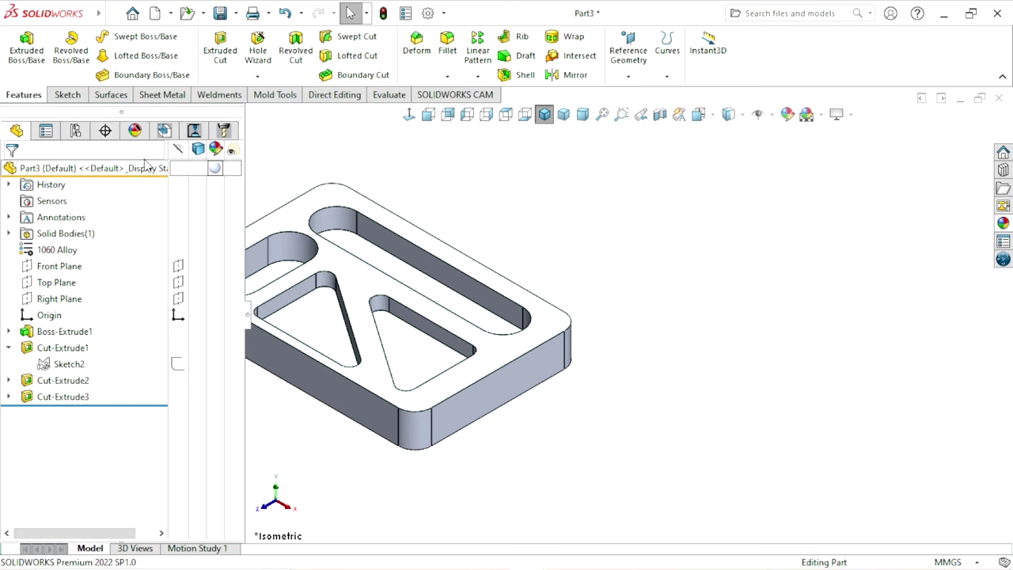
- Open the machine definition settings from the CAM NC Manager tree
click(195, 131)
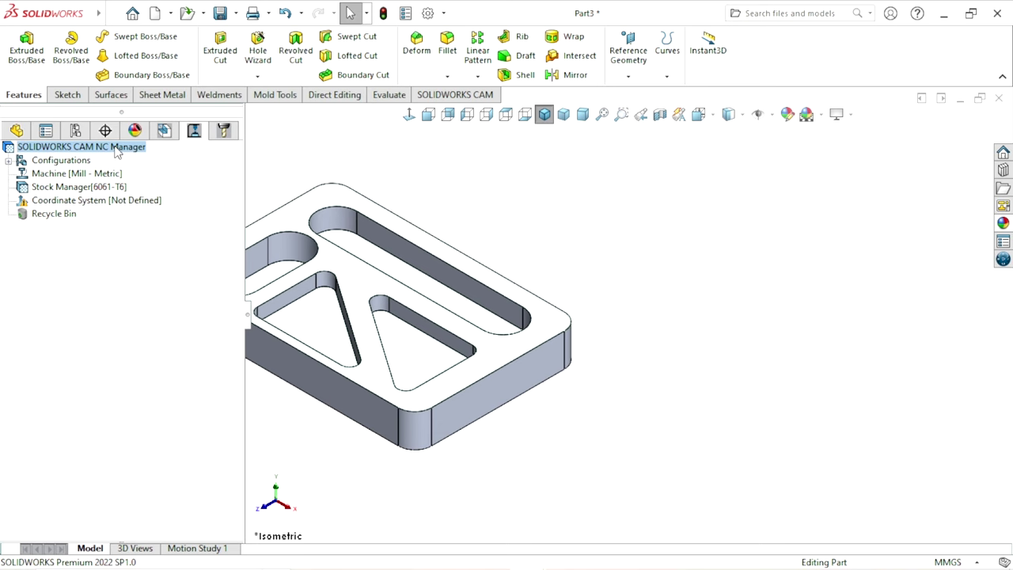
right_click(117, 151)
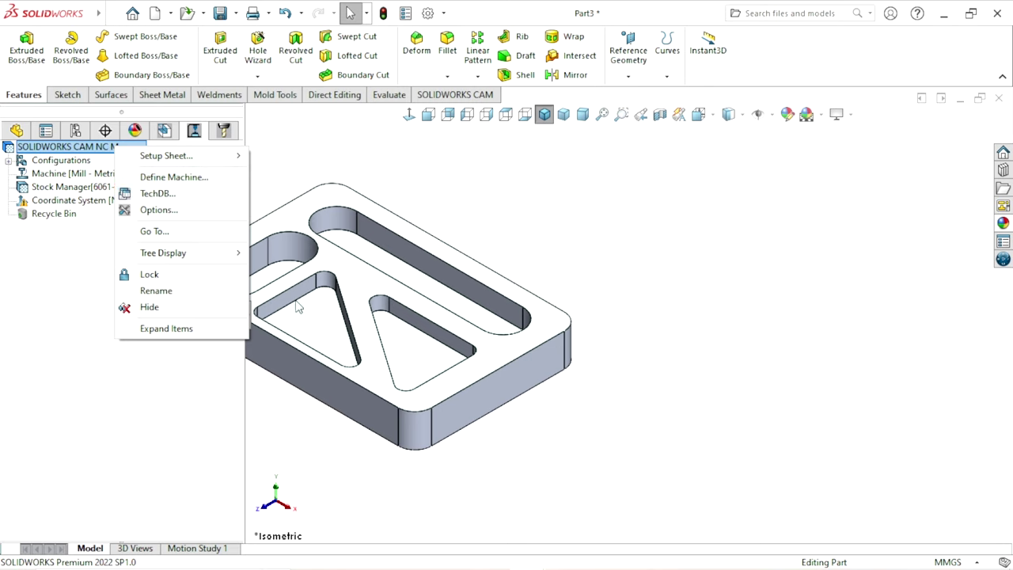
click(197, 177)
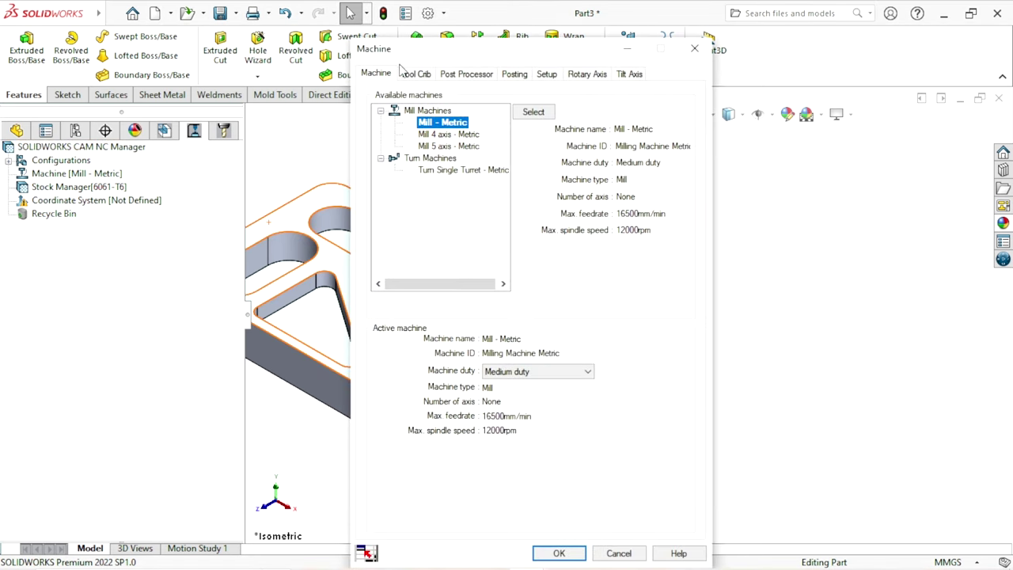
drag(412, 57, 281, 35)
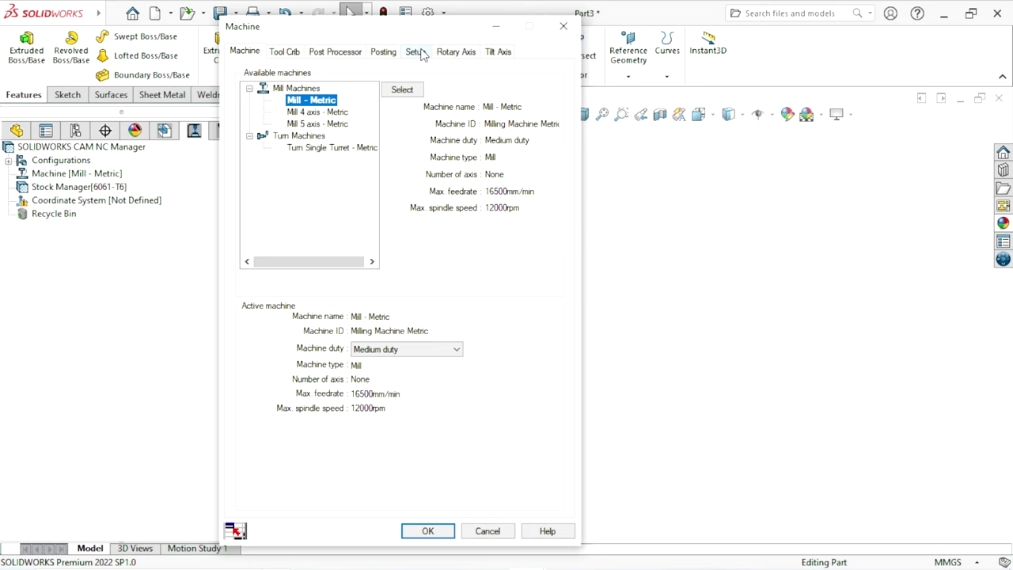
drag(408, 35, 453, 46)
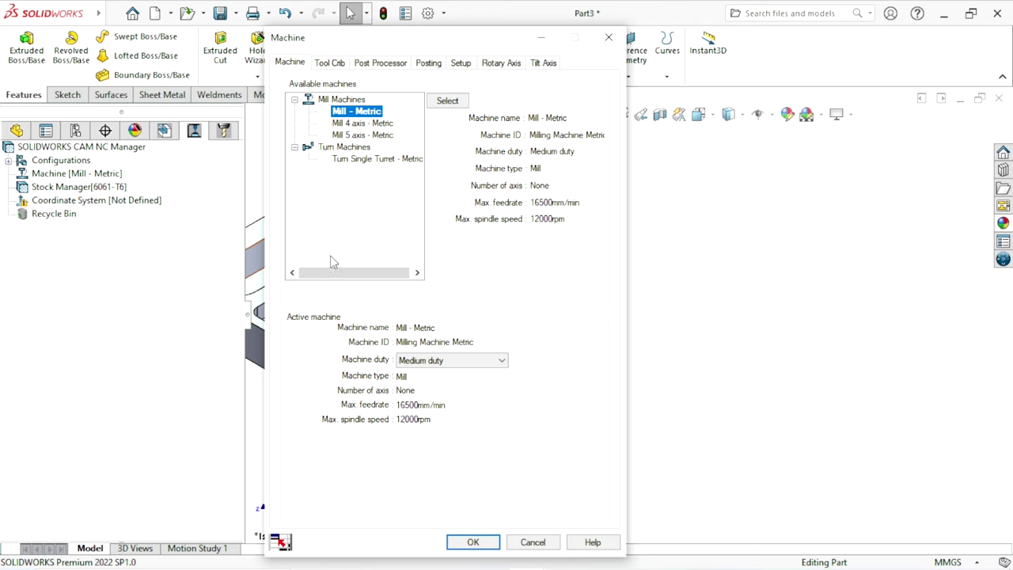
drag(343, 36, 435, 55)
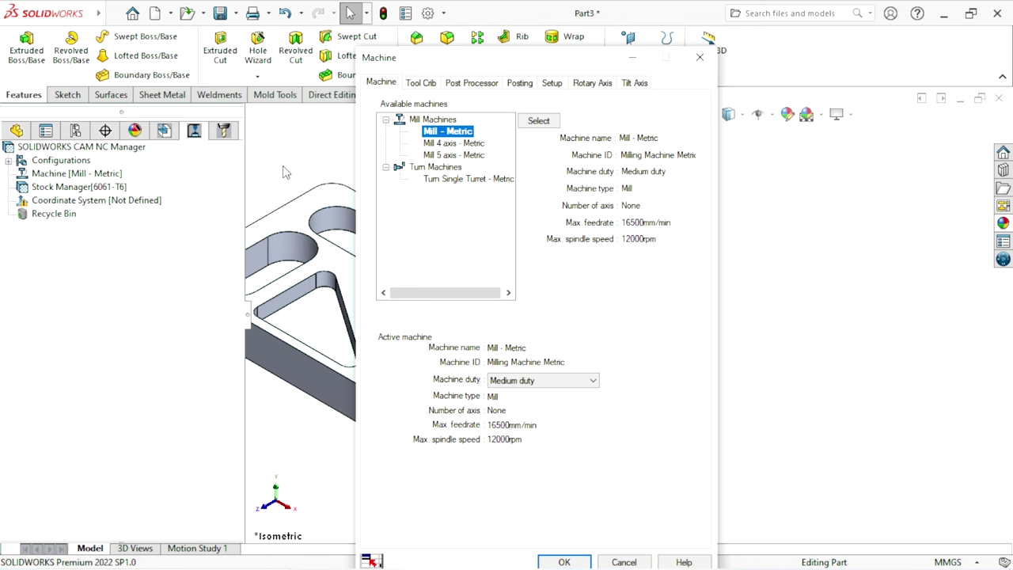
mouse_move(443, 67)
mouse_down()
mouse_move(185, 33)
mouse_move(278, 47)
mouse_move(290, 26)
mouse_up()
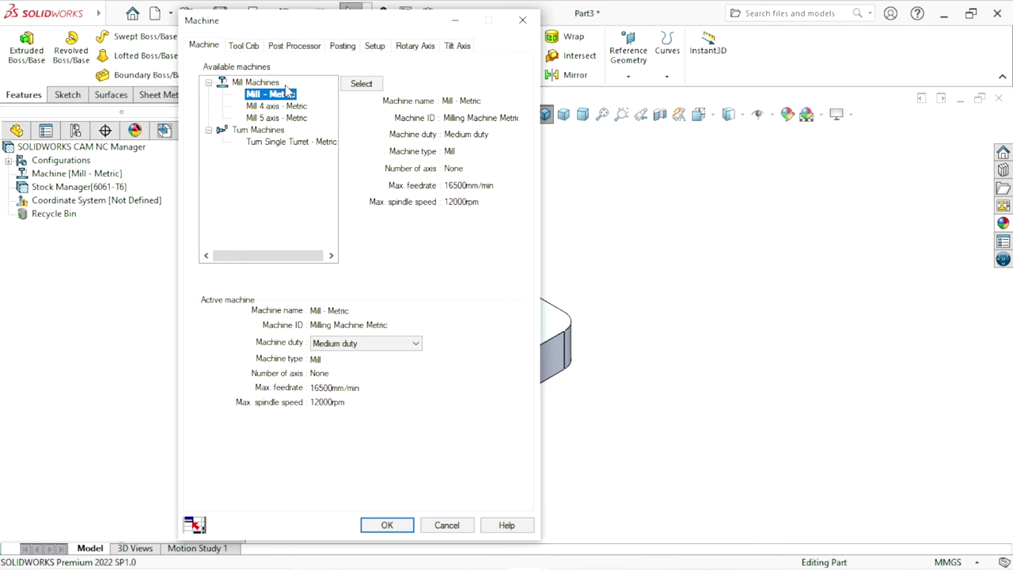
drag(283, 26, 314, 34)
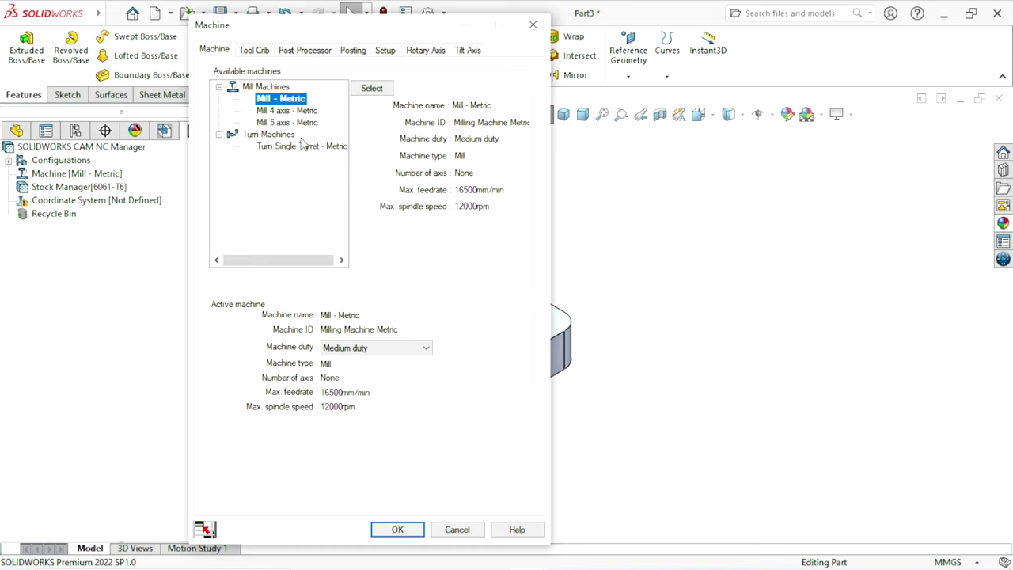
- Keep Mill - Metric with Tool Crib 2 (Metric) as the active machine and accept it
click(279, 112)
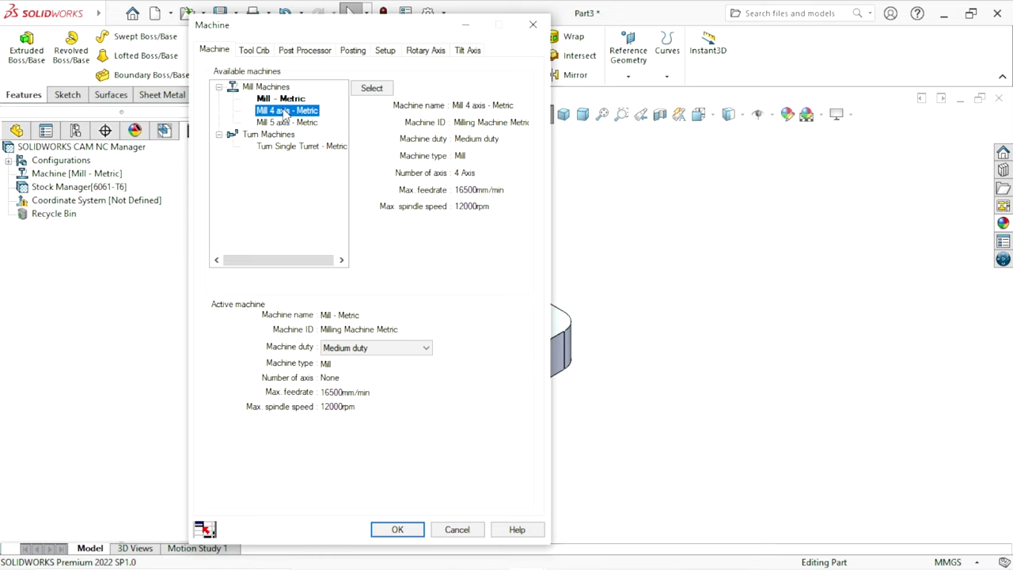
click(286, 100)
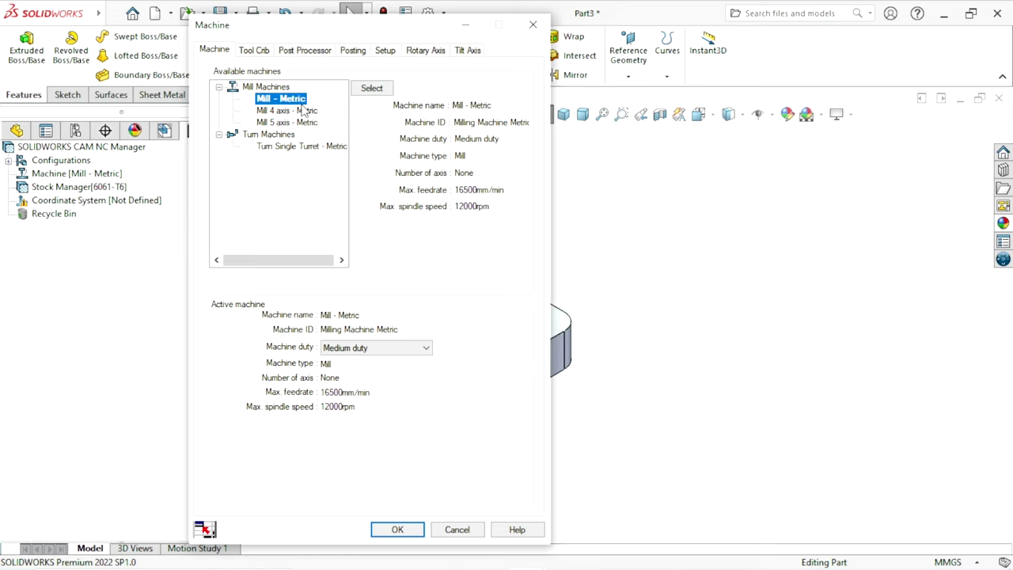
click(261, 51)
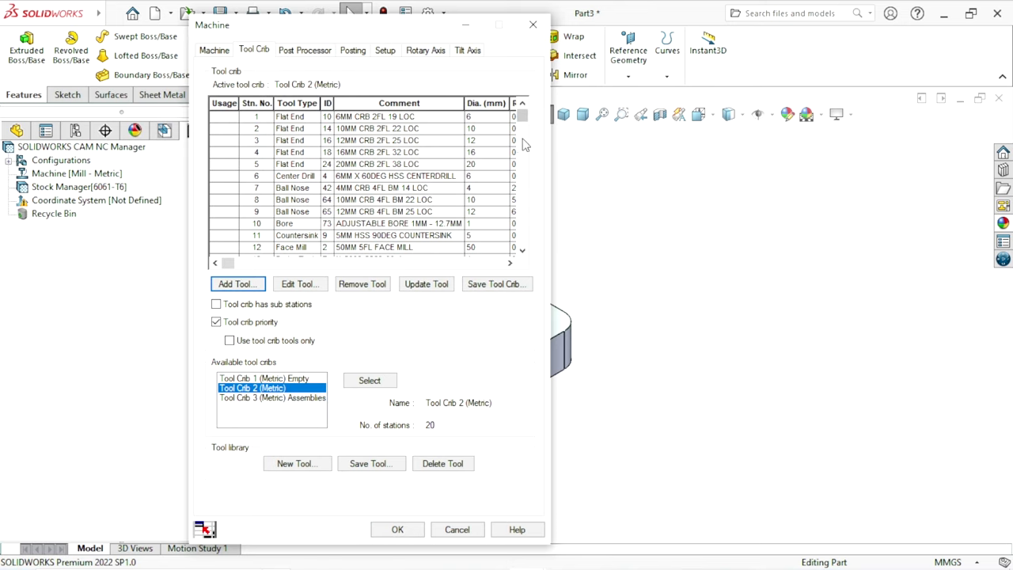
mouse_move(522, 115)
mouse_down()
mouse_move(521, 166)
mouse_move(522, 116)
mouse_up()
click(226, 50)
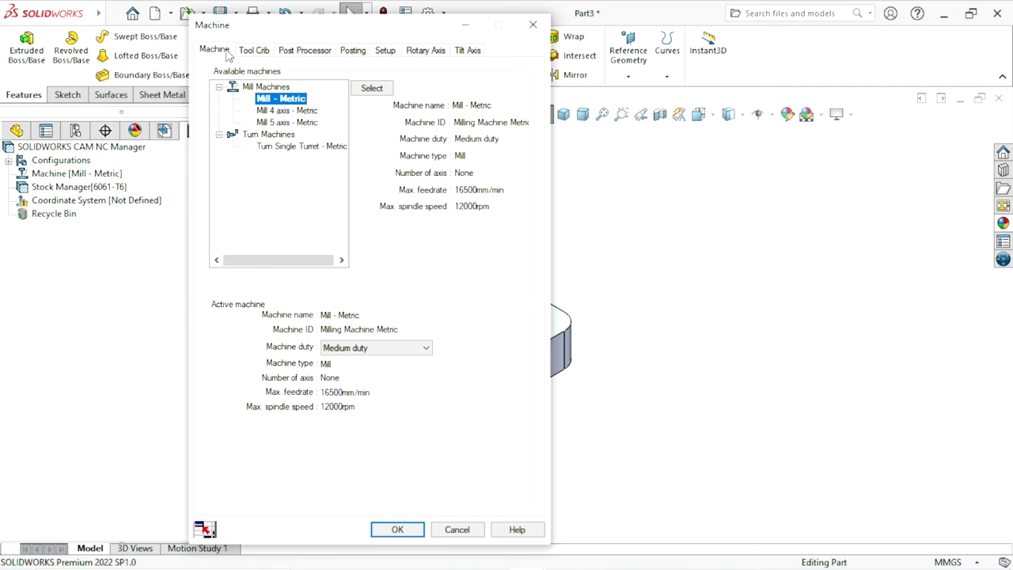
click(371, 89)
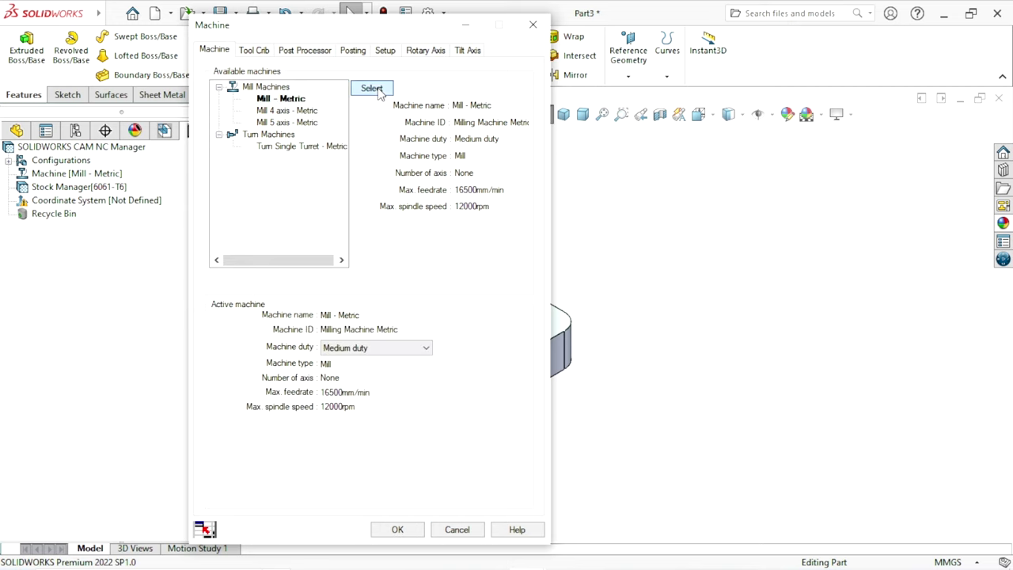
click(396, 529)
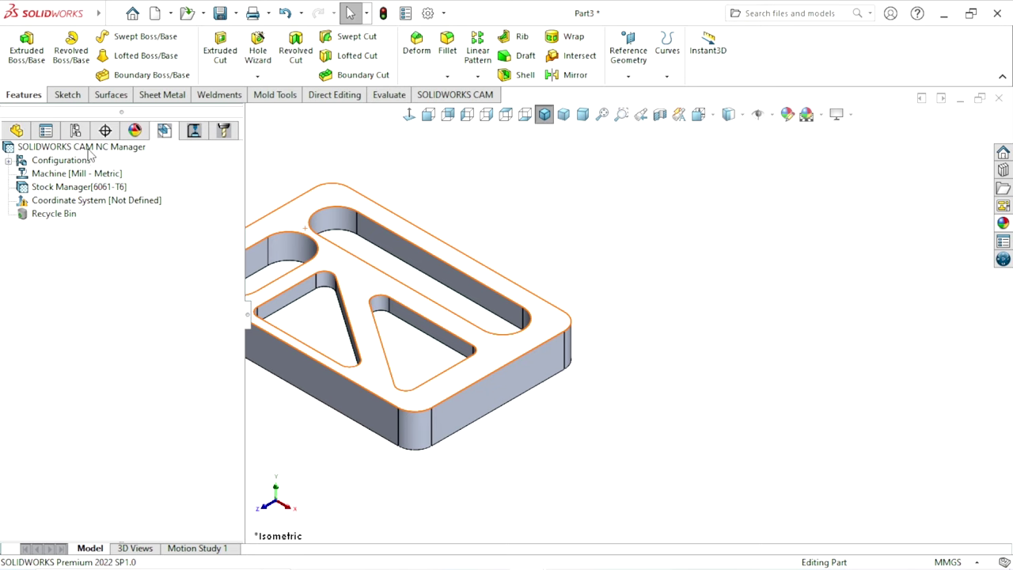
- Run Extract Machinable Features twice, yielding two irregular and two obround pockets on 6061-T6 stock
right_click(90, 153)
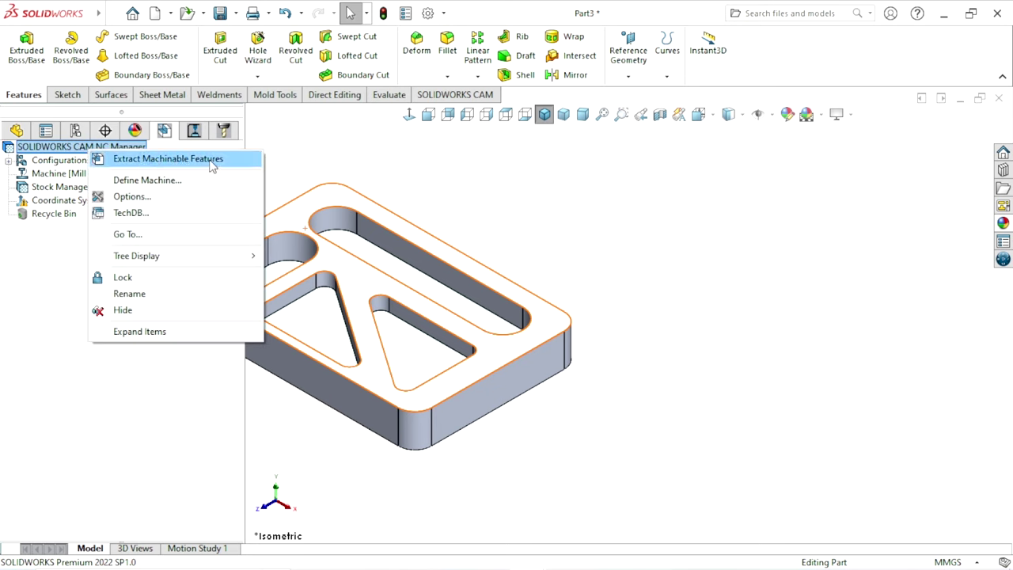
click(154, 159)
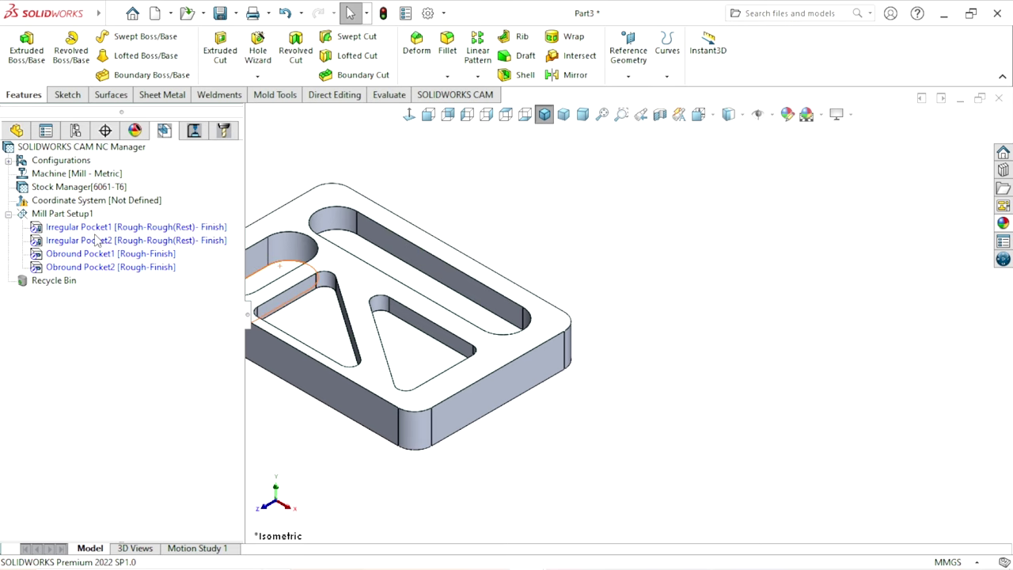
right_click(124, 149)
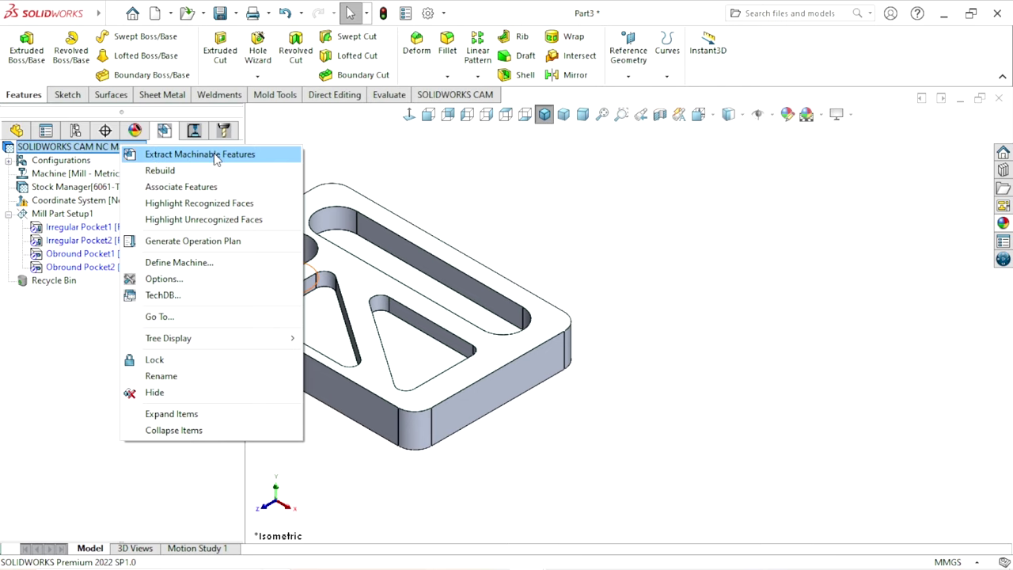
click(212, 162)
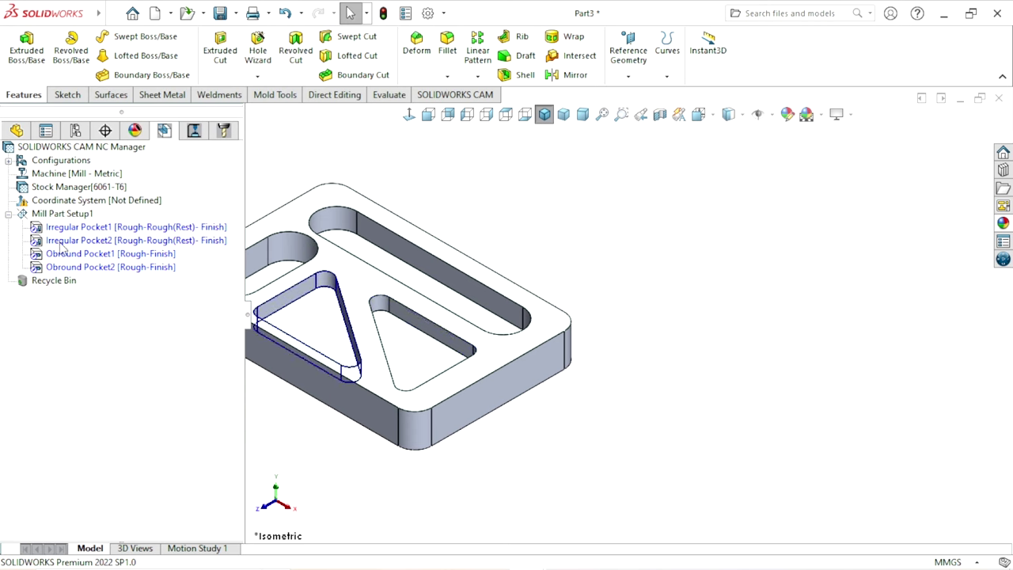
- Generate the operation plan of six Rough Mill and four Contour Mill operations, then their toolpaths
right_click(92, 148)
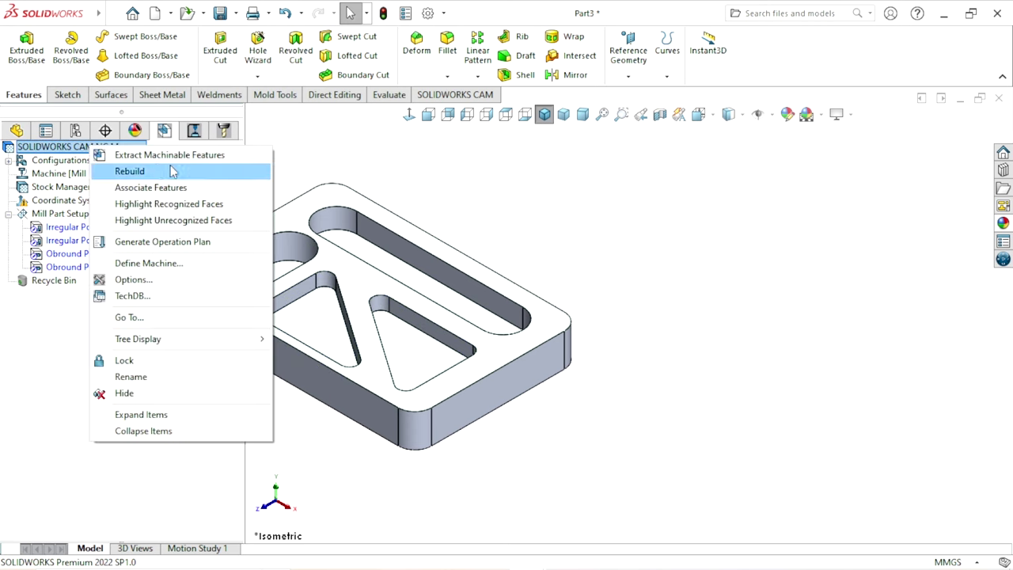
click(165, 242)
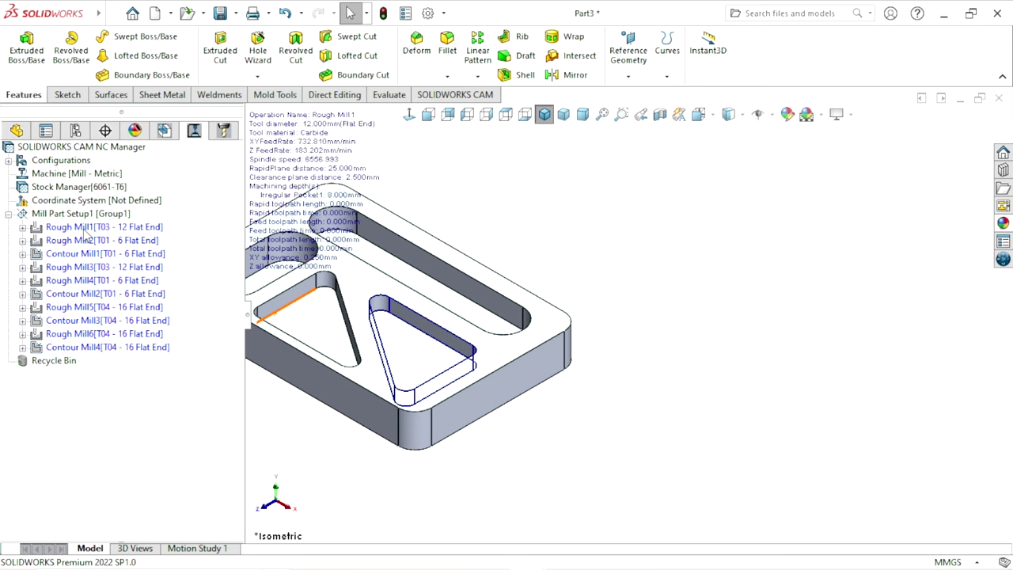
mouse_move(105, 294)
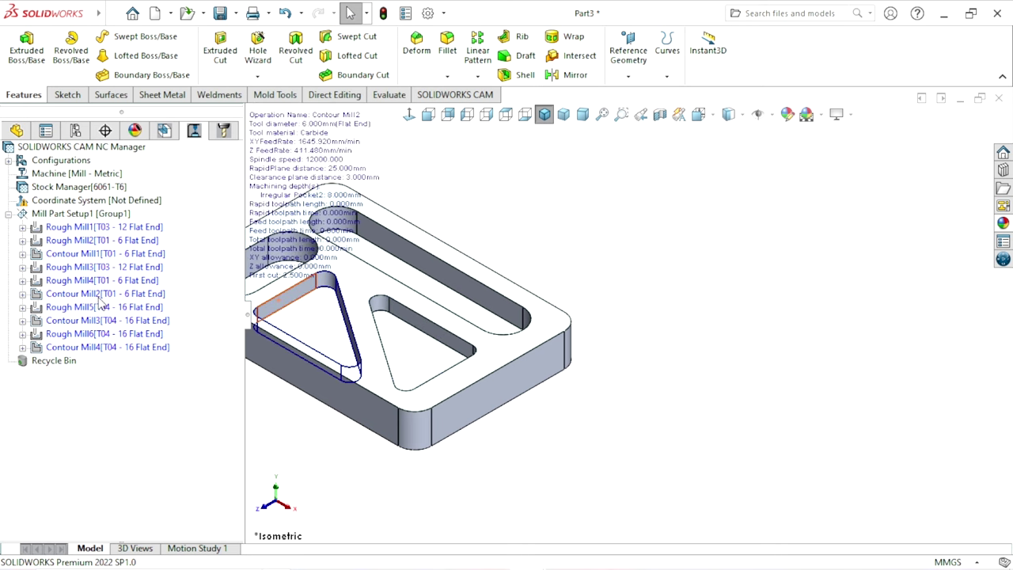
right_click(85, 151)
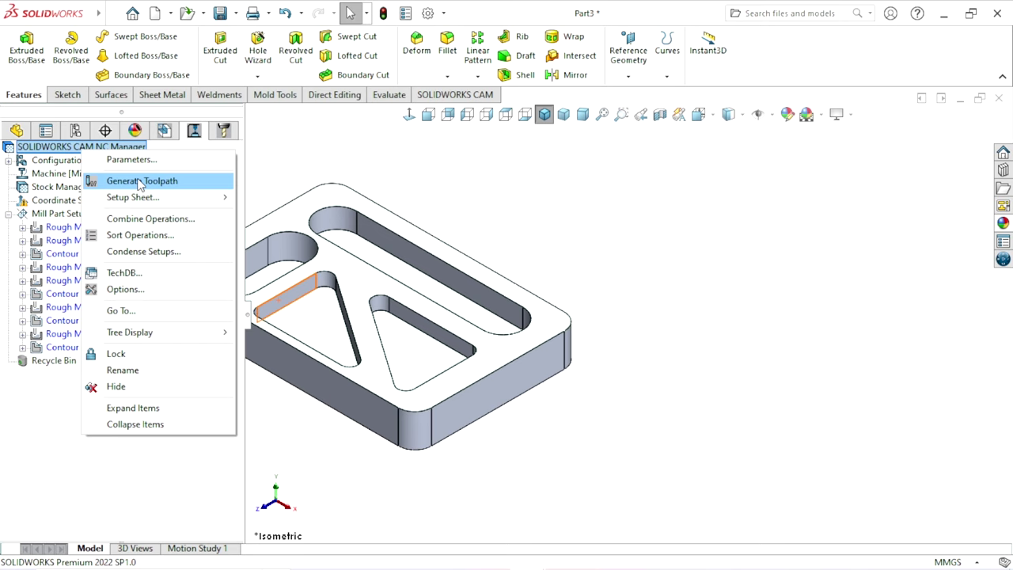
click(115, 182)
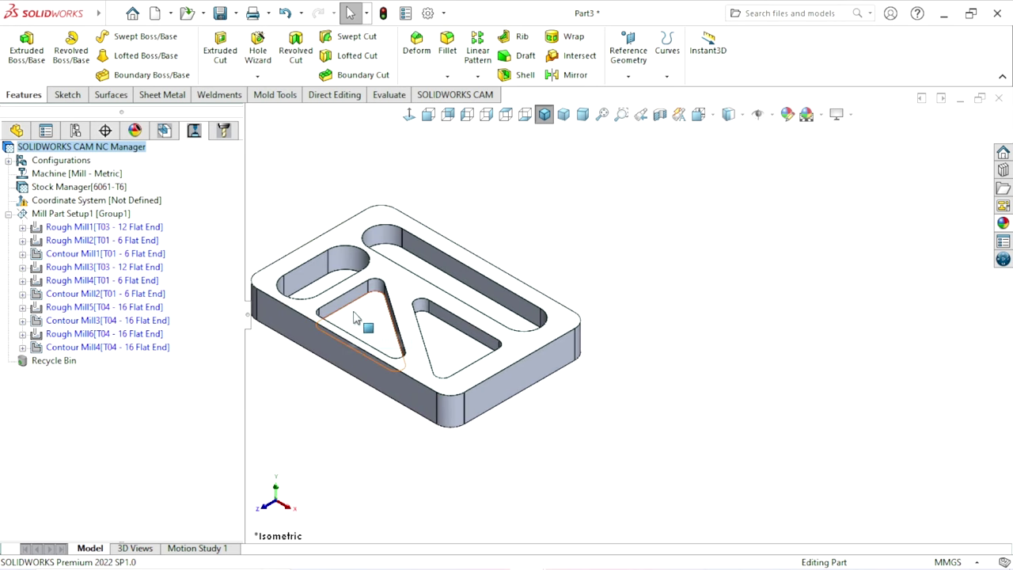
scroll(357, 325, down, 2)
ctrl+middle_drag(368, 264, 398, 264)
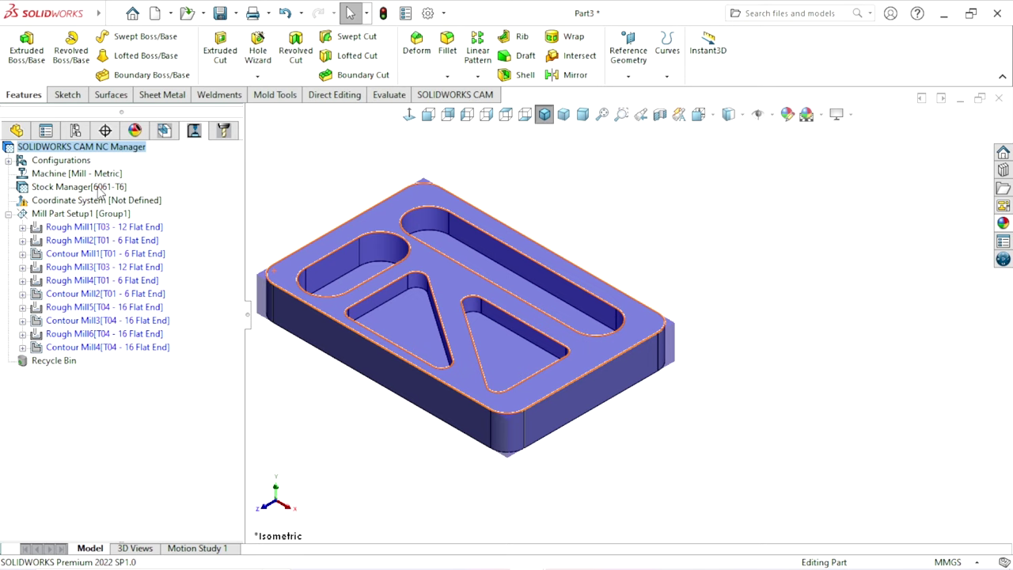
right_click(65, 190)
click(101, 198)
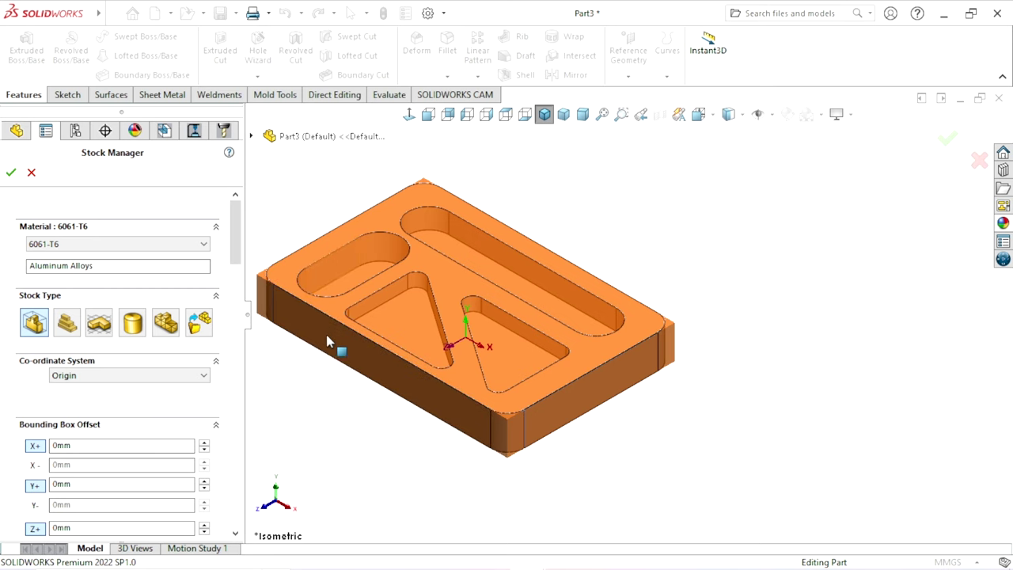
mouse_move(233, 264)
mouse_down()
mouse_move(229, 362)
mouse_move(228, 276)
mouse_up()
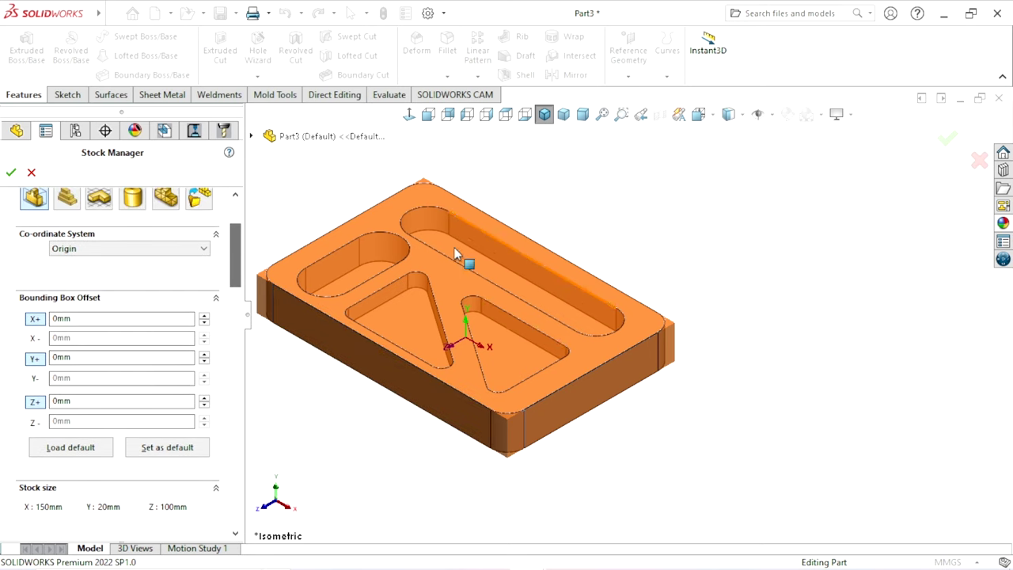
mouse_move(430, 446)
middle_down()
mouse_move(433, 297)
mouse_move(477, 293)
middle_up()
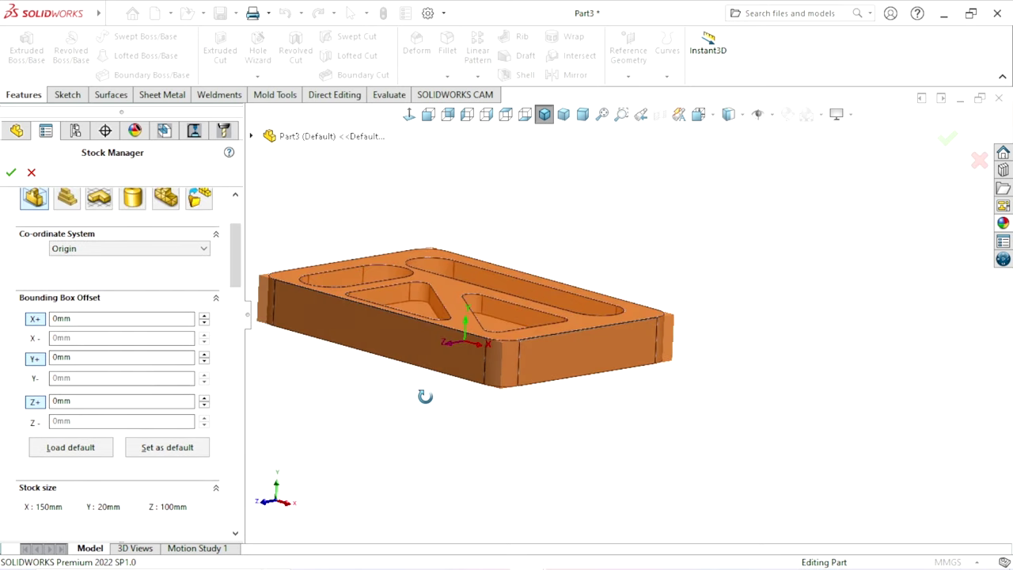
click(204, 316)
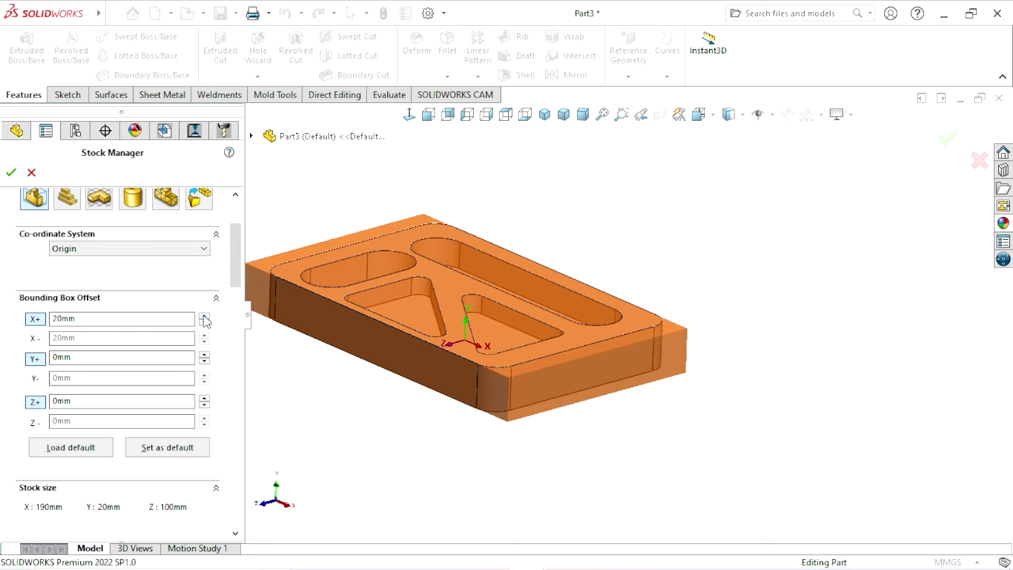
mouse_move(406, 385)
middle_down()
mouse_move(464, 403)
mouse_move(445, 444)
mouse_move(436, 425)
middle_up()
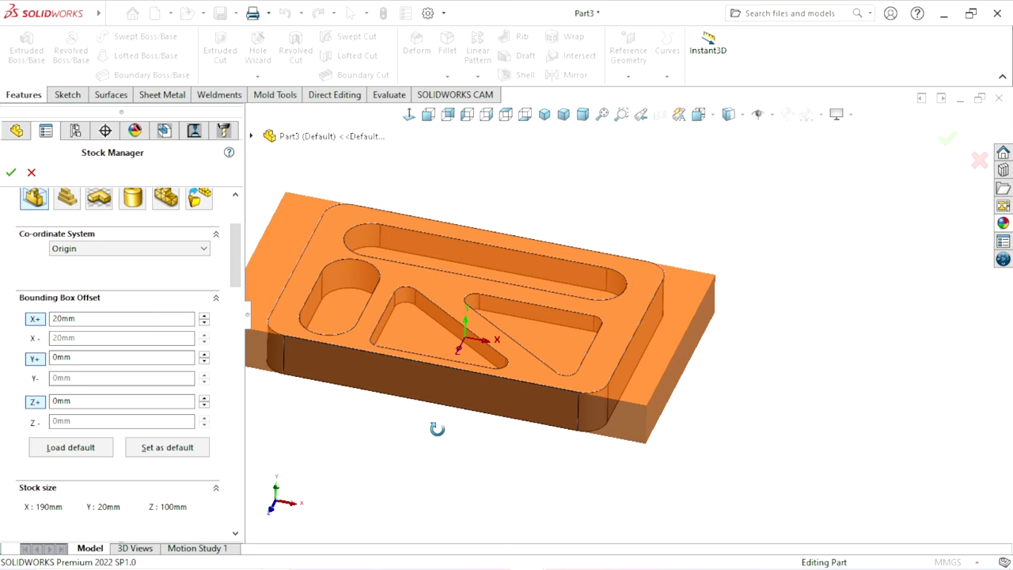
click(205, 317)
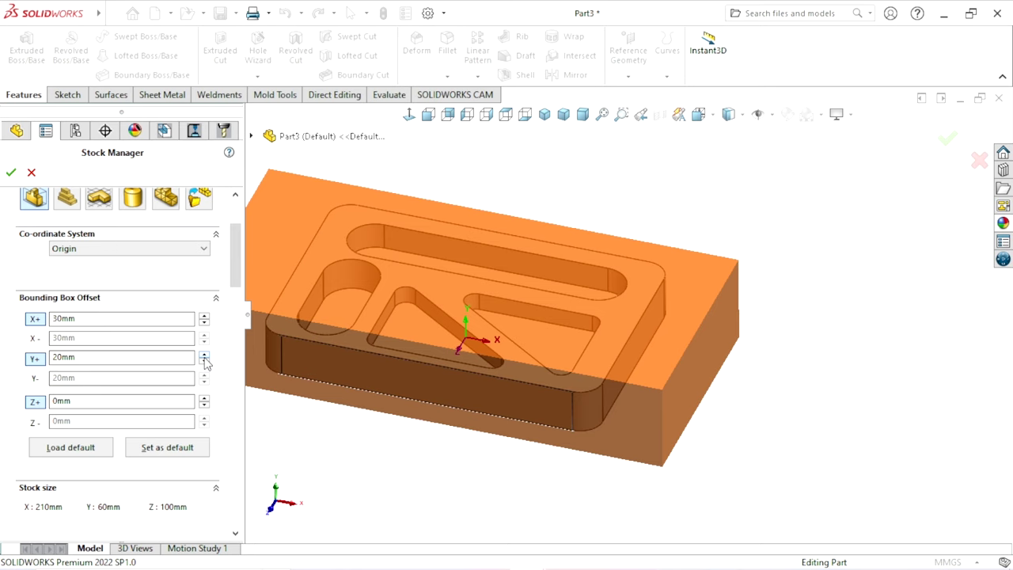
mouse_move(328, 409)
middle_down()
mouse_move(407, 382)
mouse_move(409, 335)
mouse_move(404, 420)
middle_up()
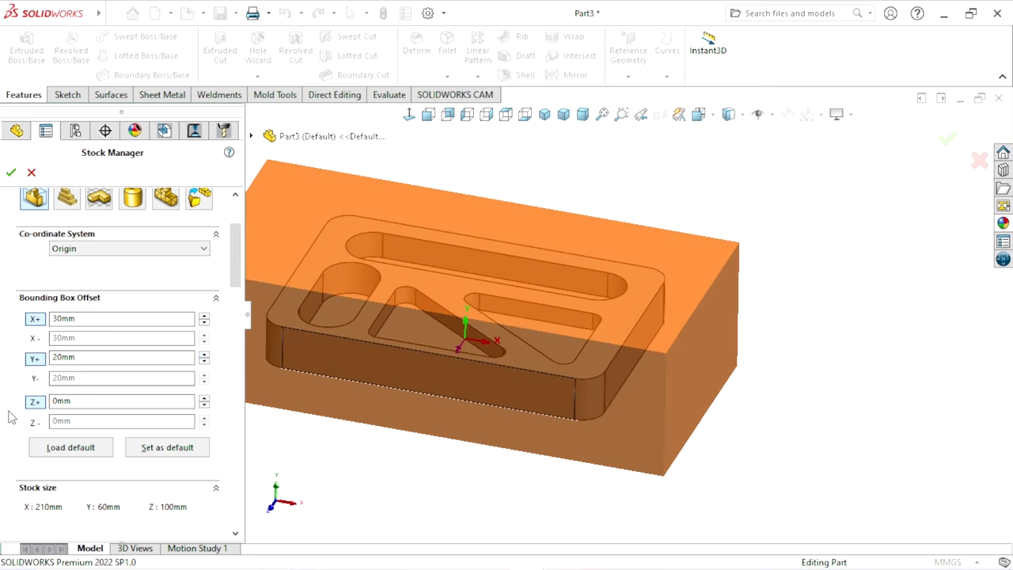
click(204, 403)
mouse_move(432, 423)
middle_down()
mouse_move(389, 434)
mouse_move(358, 469)
mouse_move(391, 414)
mouse_move(384, 448)
middle_up()
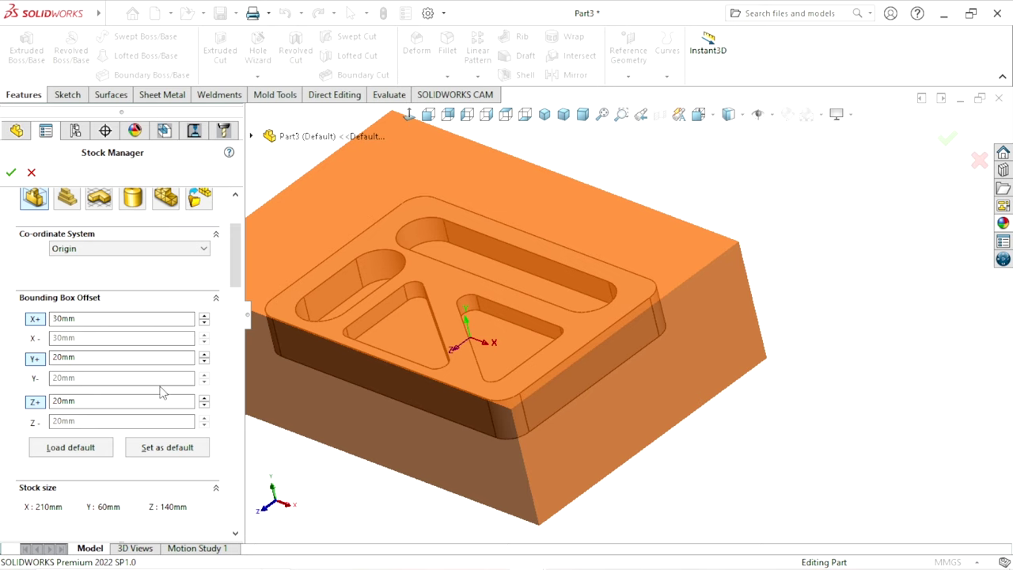
click(184, 448)
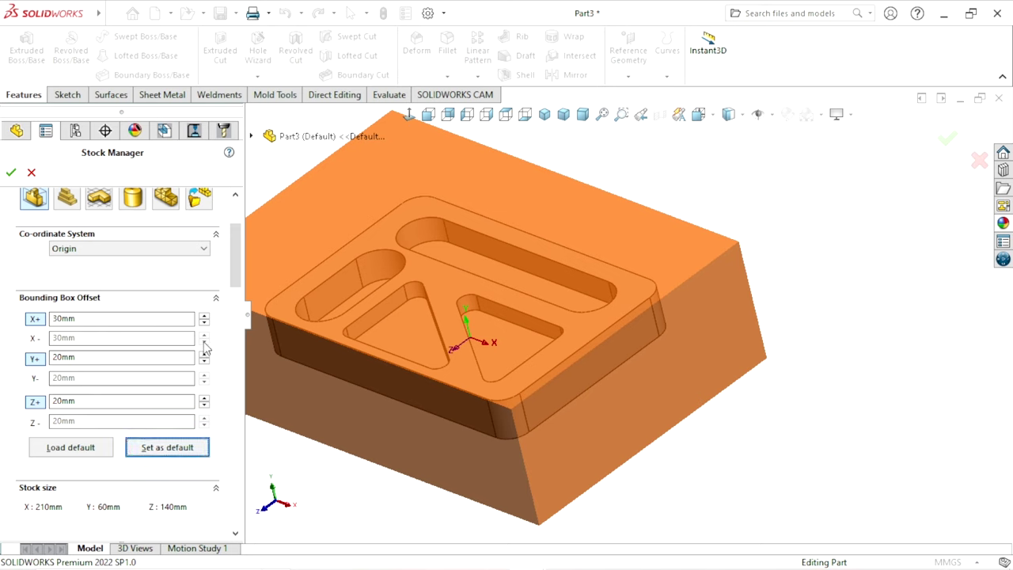
click(204, 322)
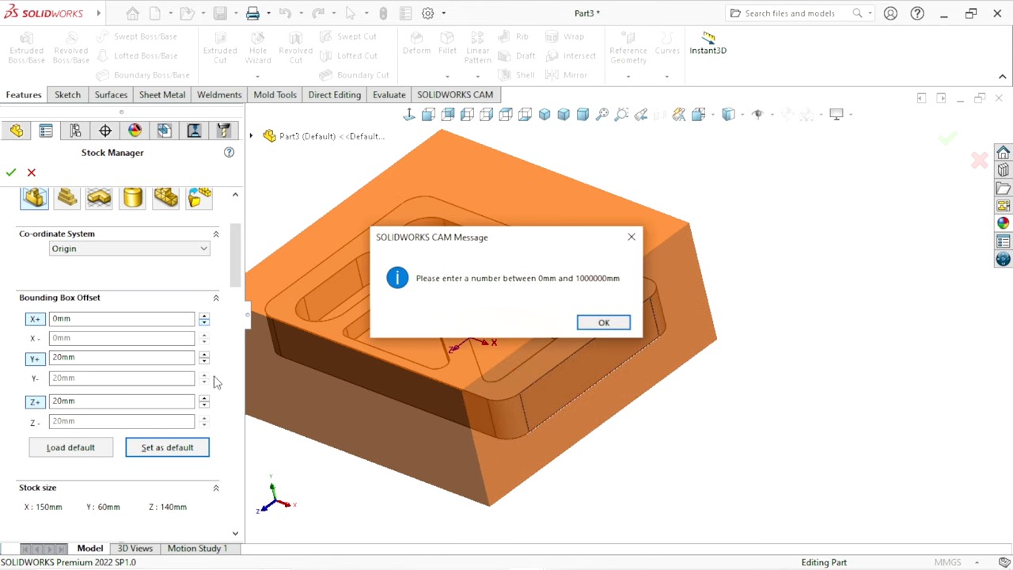
click(620, 328)
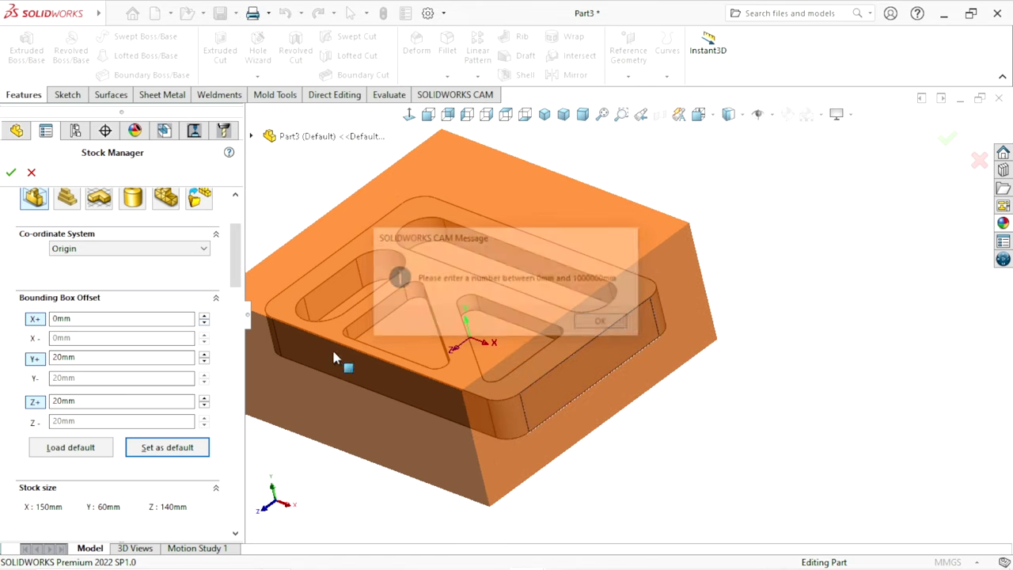
click(204, 362)
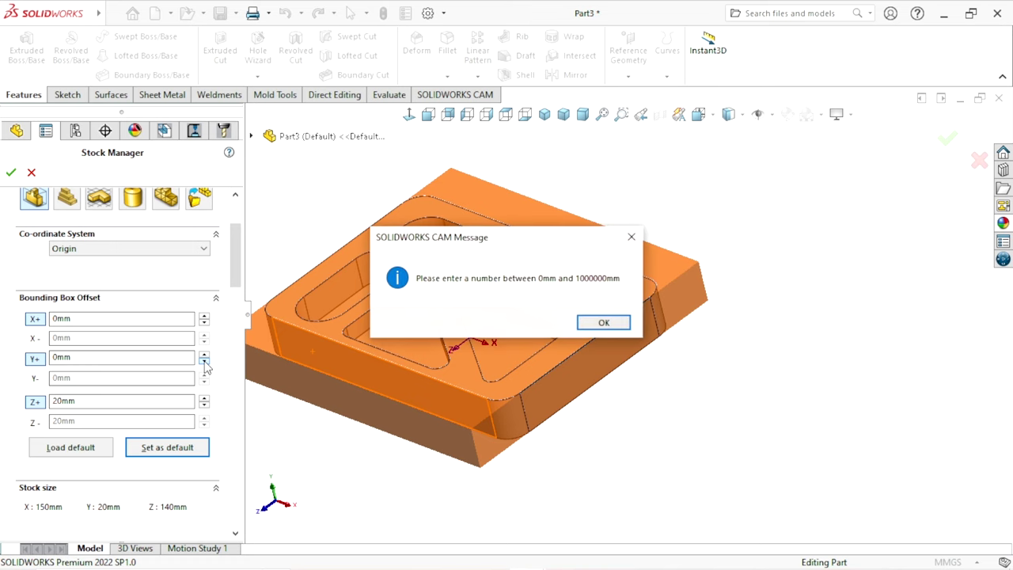
click(584, 325)
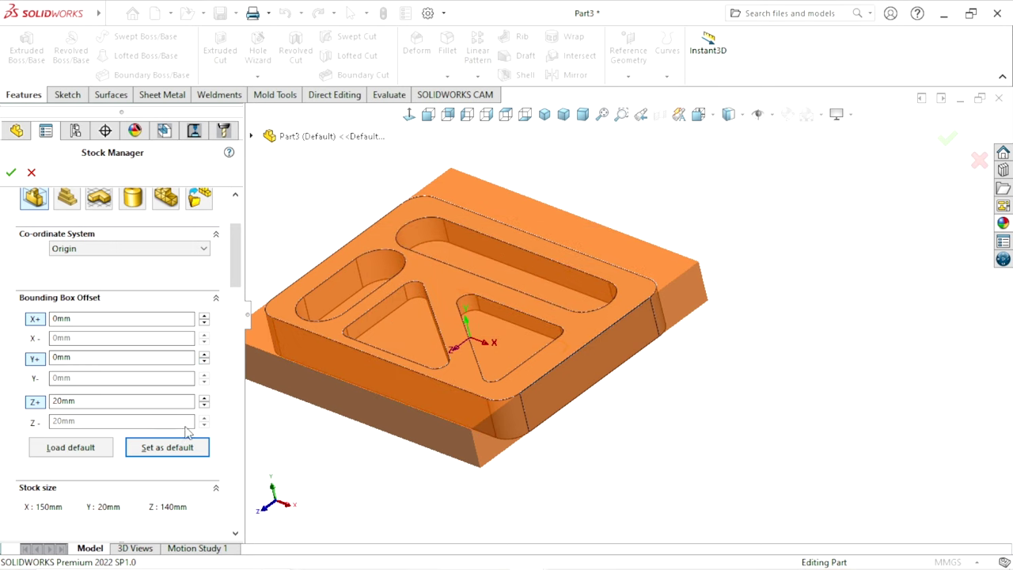
click(204, 406)
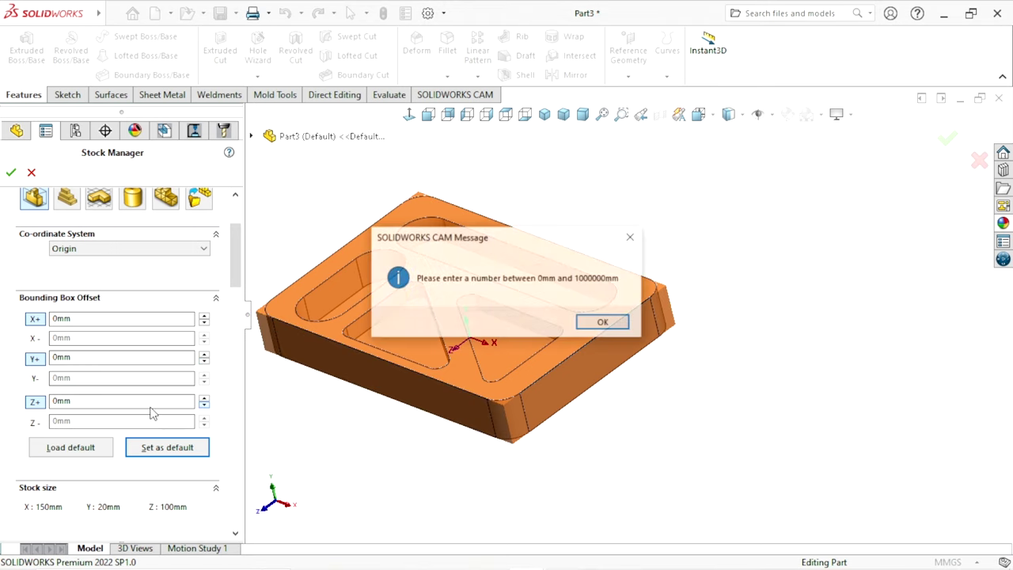
click(583, 330)
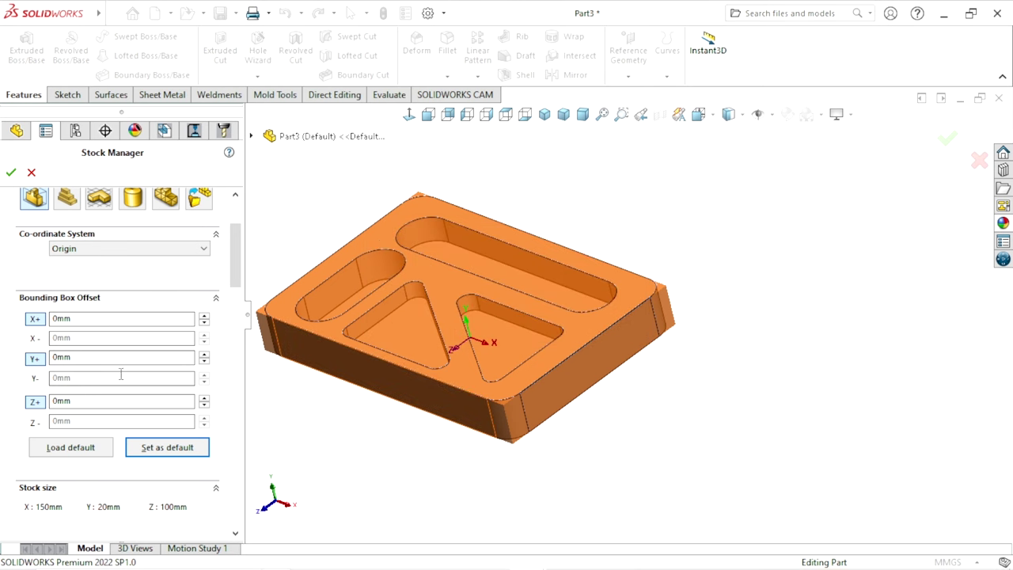
click(32, 174)
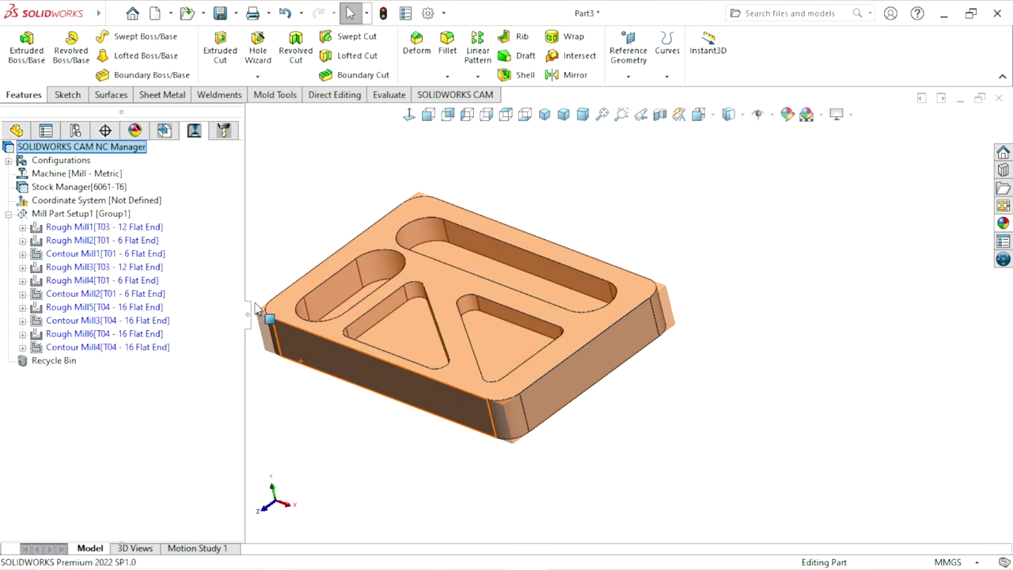
- Regenerate toolpaths for all ten rough and contour mill operations and orbit to check them
mouse_move(354, 346)
middle_down()
mouse_move(362, 312)
mouse_move(344, 353)
mouse_move(516, 372)
mouse_move(656, 296)
mouse_move(647, 309)
middle_up()
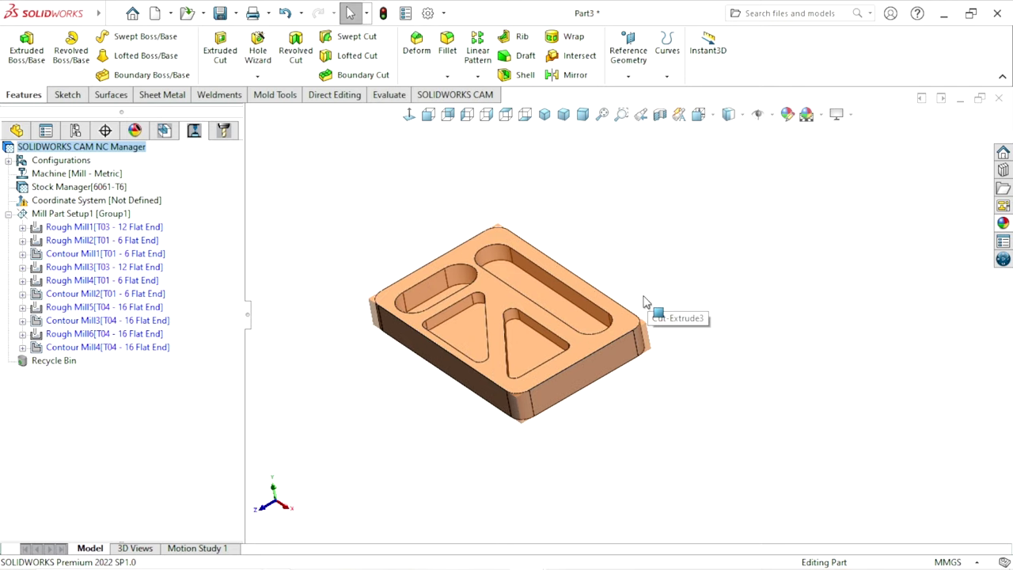
right_click(69, 149)
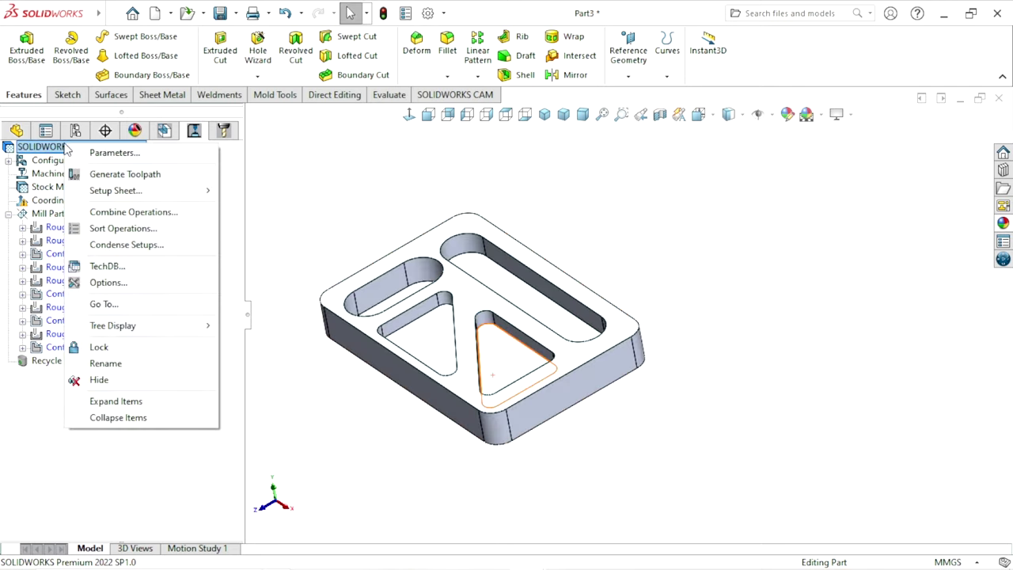
click(167, 174)
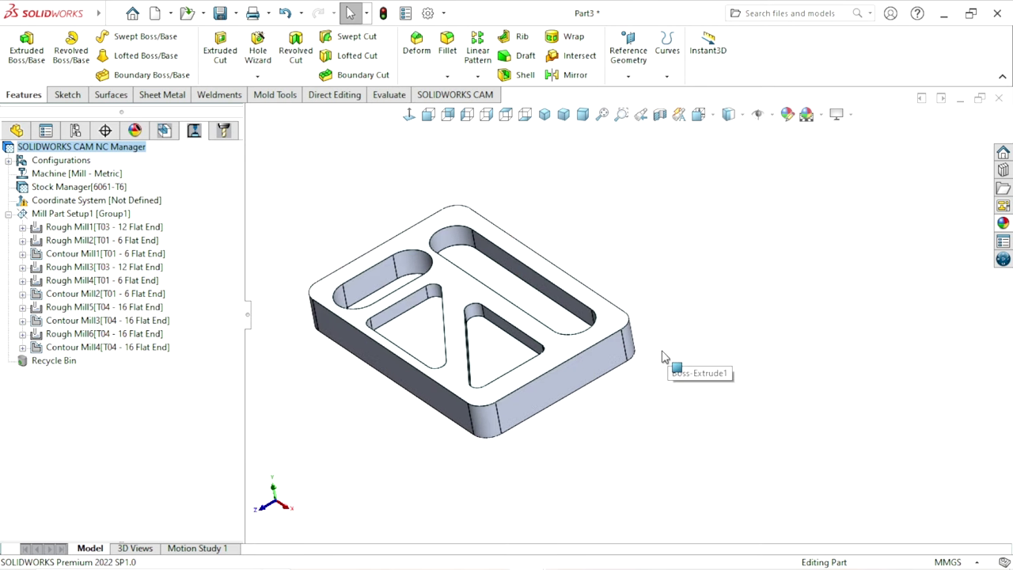
scroll(660, 366, down, 2)
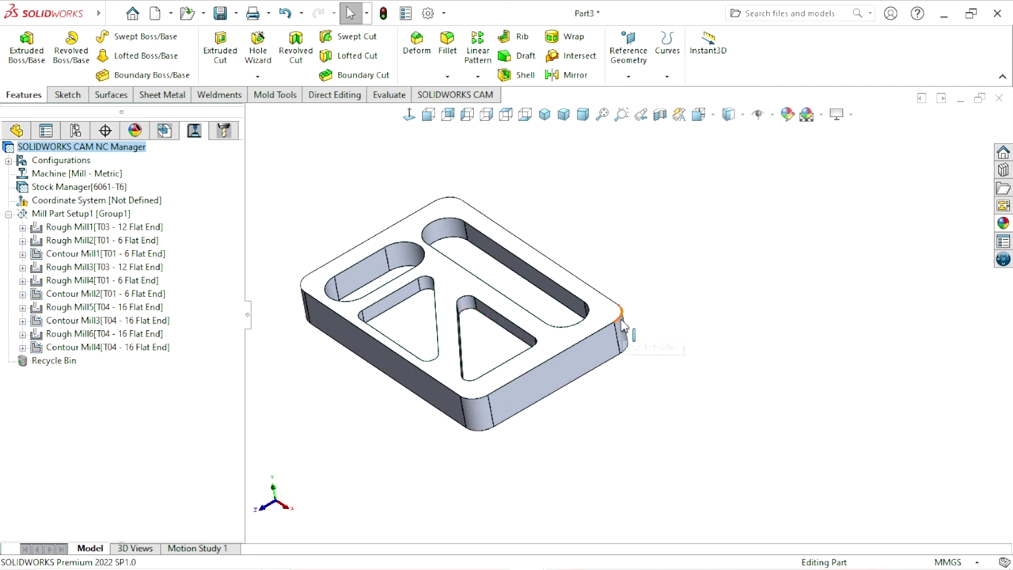
mouse_move(448, 352)
middle_down()
mouse_move(462, 338)
mouse_move(514, 329)
middle_up()
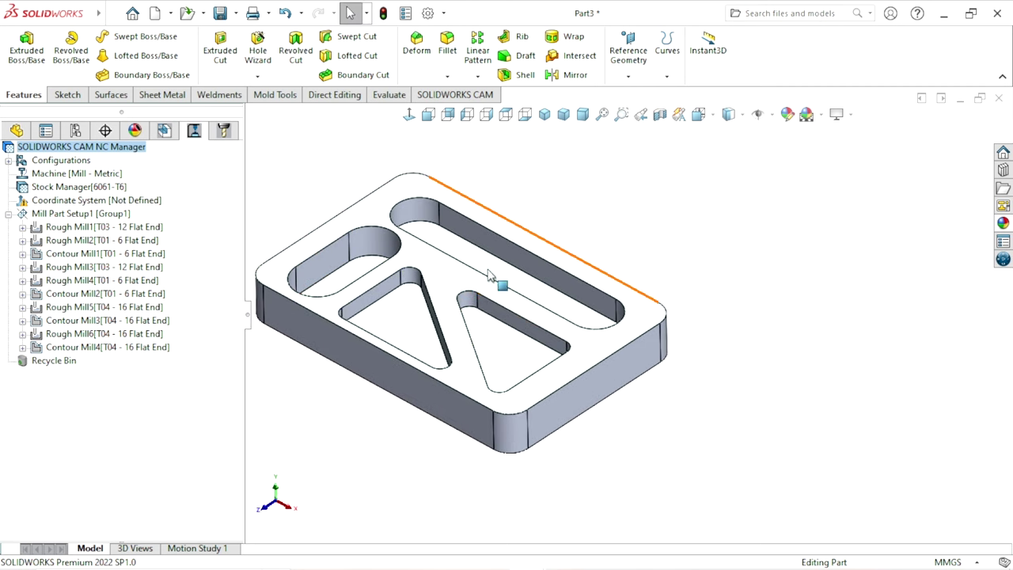
- Open Simulate Toolpath for all operations and set the simulation speed to about 90
right_click(116, 155)
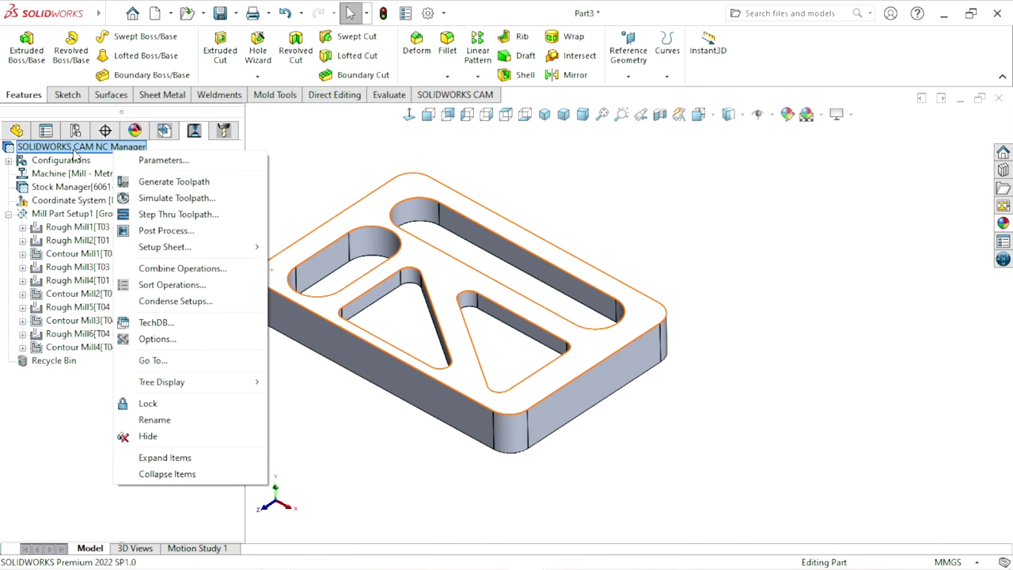
click(194, 199)
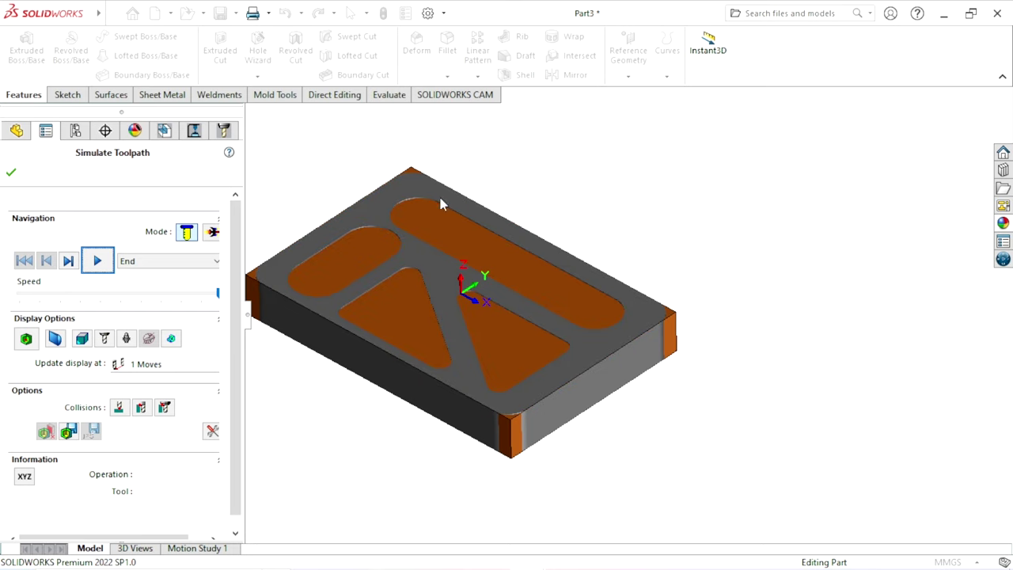
click(214, 300)
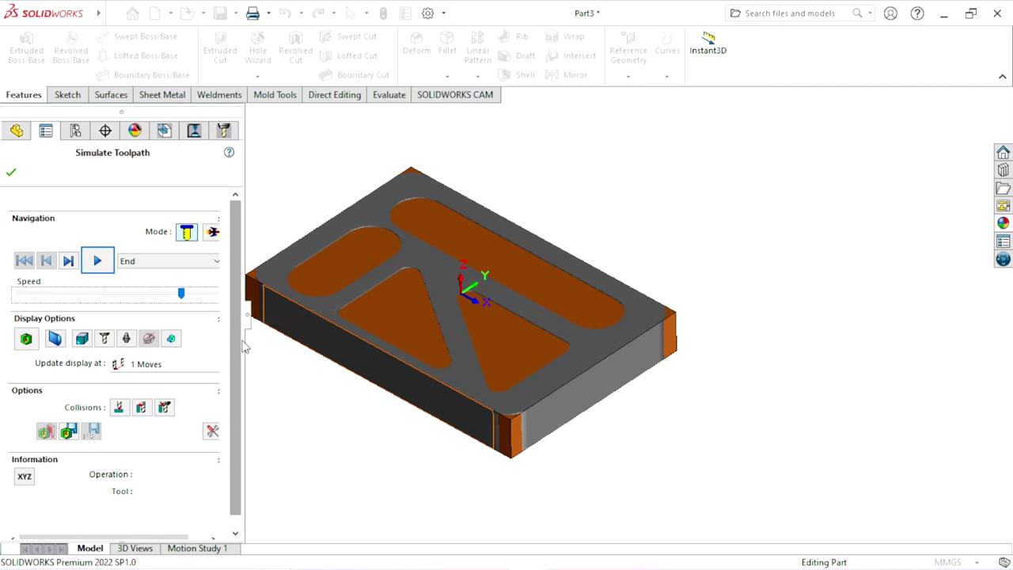
drag(245, 348, 269, 356)
scroll(408, 332, up, 2)
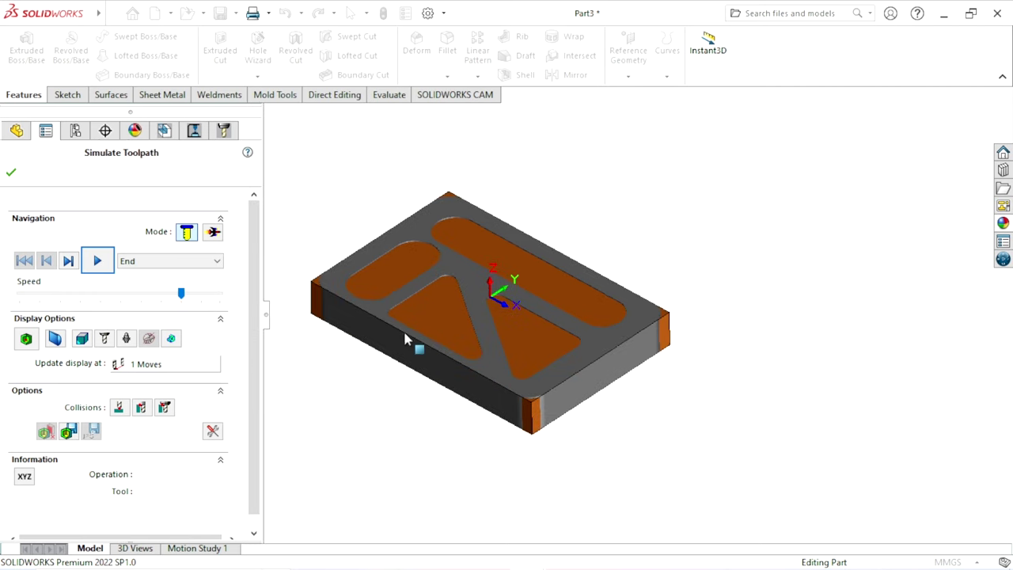
scroll(554, 262, up, 2)
scroll(633, 250, down, 2)
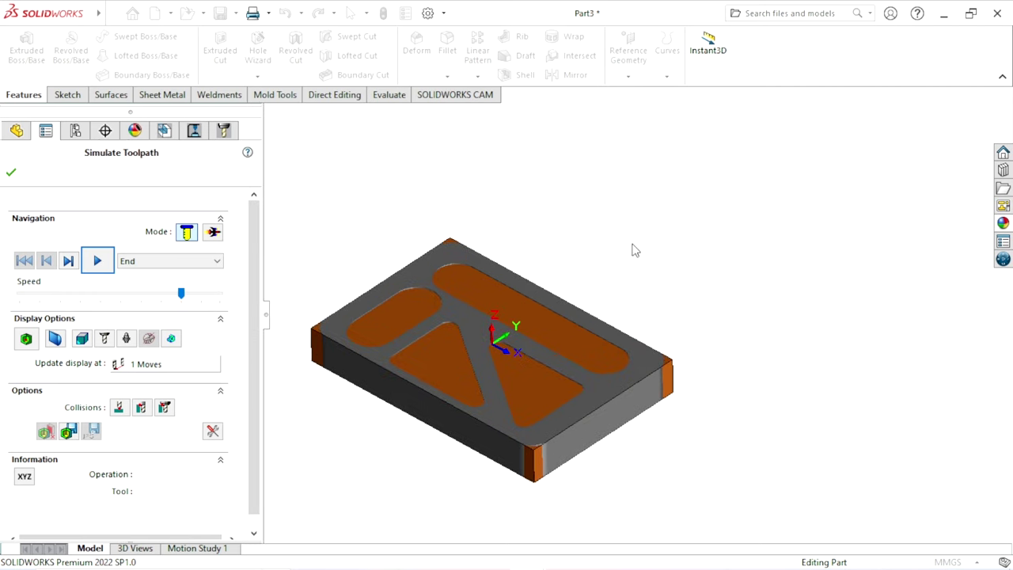
click(193, 297)
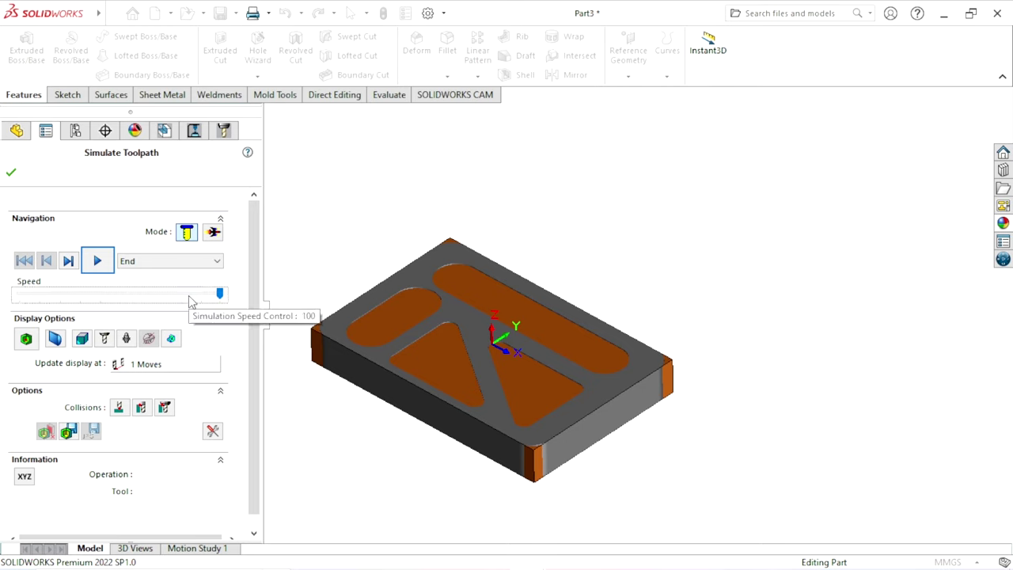
drag(218, 294, 212, 295)
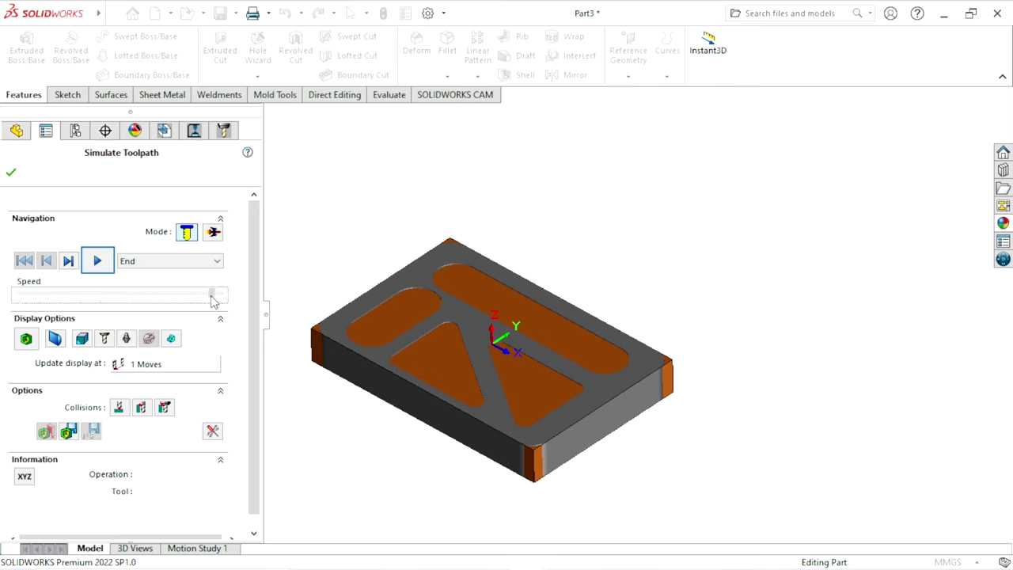
- Play the machining simulation at maximum speed, then rewind it to the start
click(98, 261)
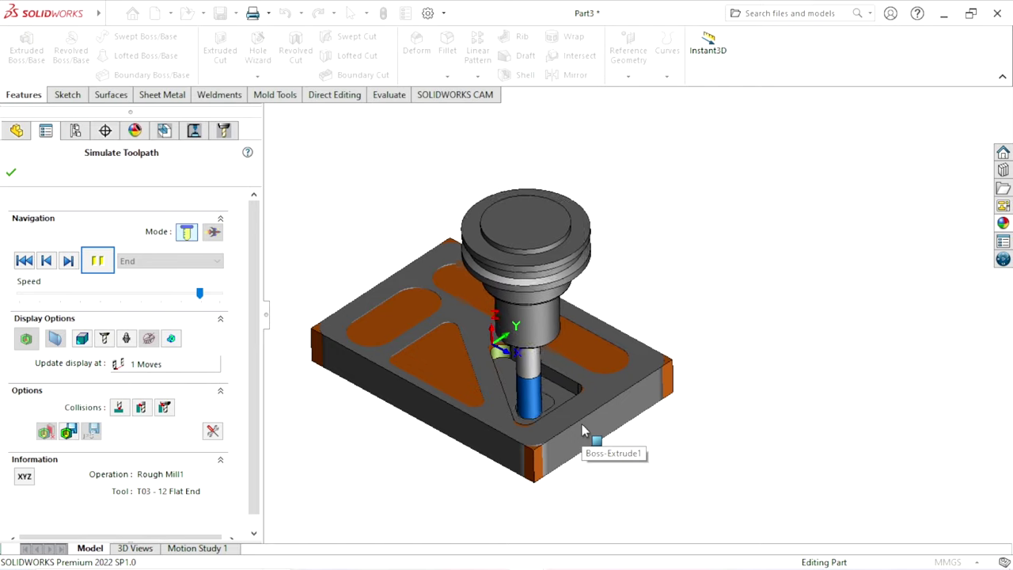
click(199, 293)
drag(210, 298, 217, 296)
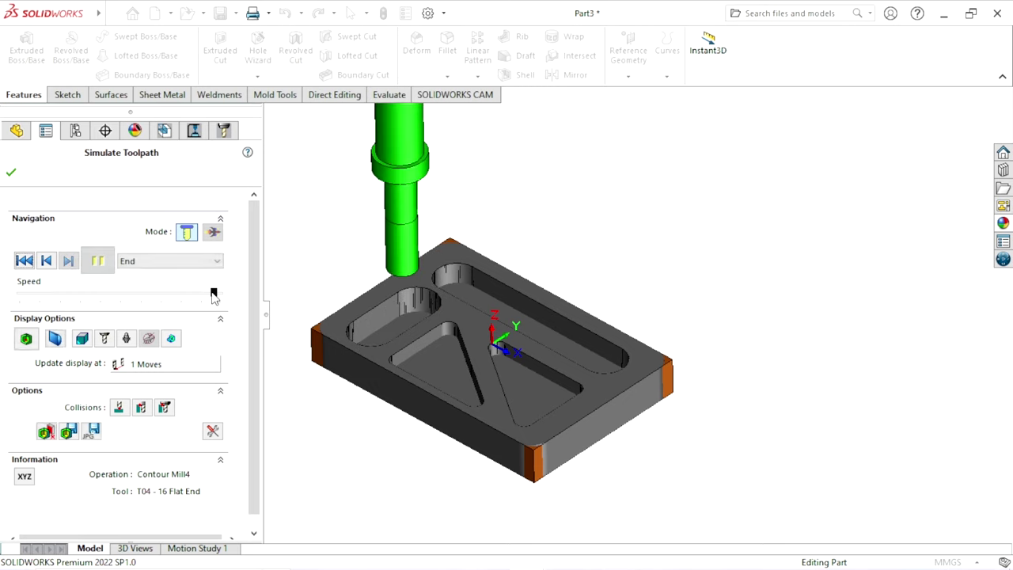
click(26, 266)
- Close the simulation and start a new 2.5 Axis Thread Mill operation from Rough Mill4
click(11, 172)
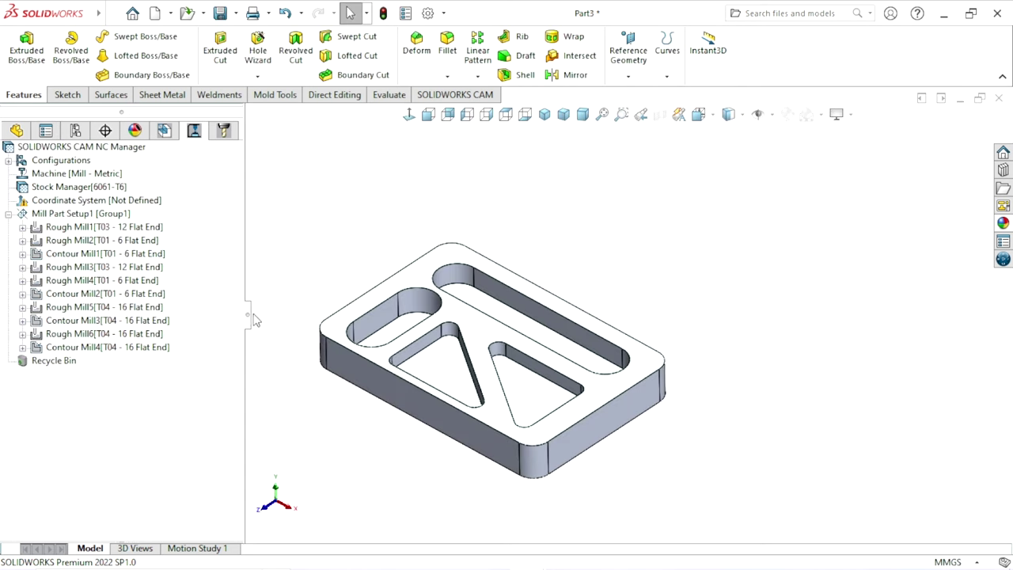
scroll(713, 370, down, 2)
scroll(681, 373, down, 2)
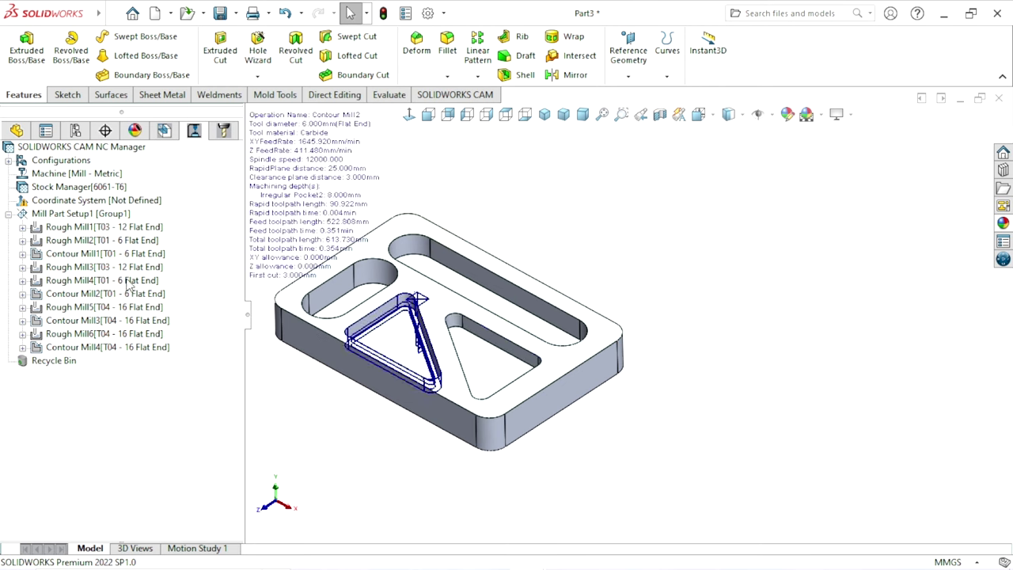
mouse_move(107, 319)
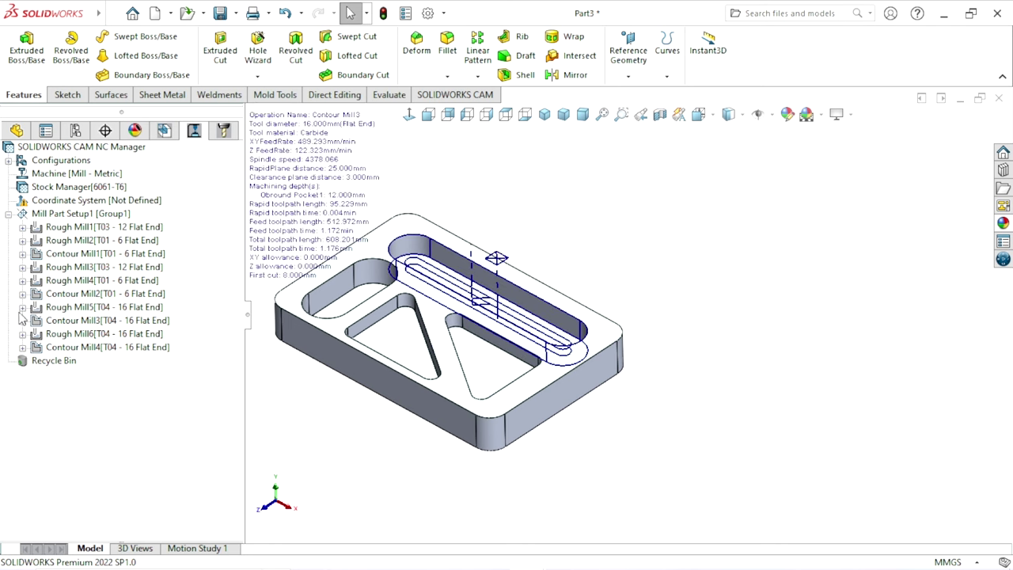
mouse_move(104, 227)
right_click(81, 235)
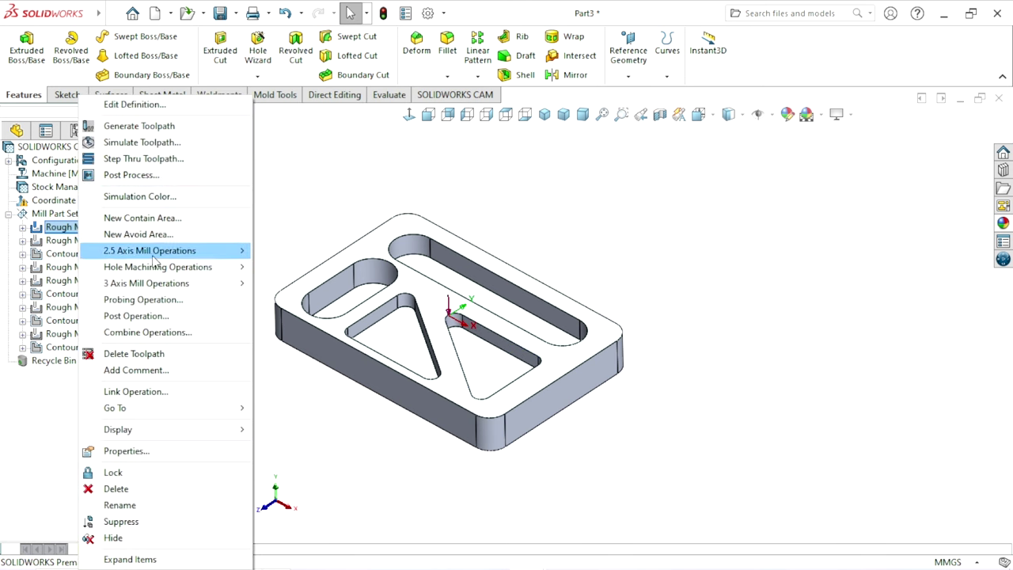
click(361, 204)
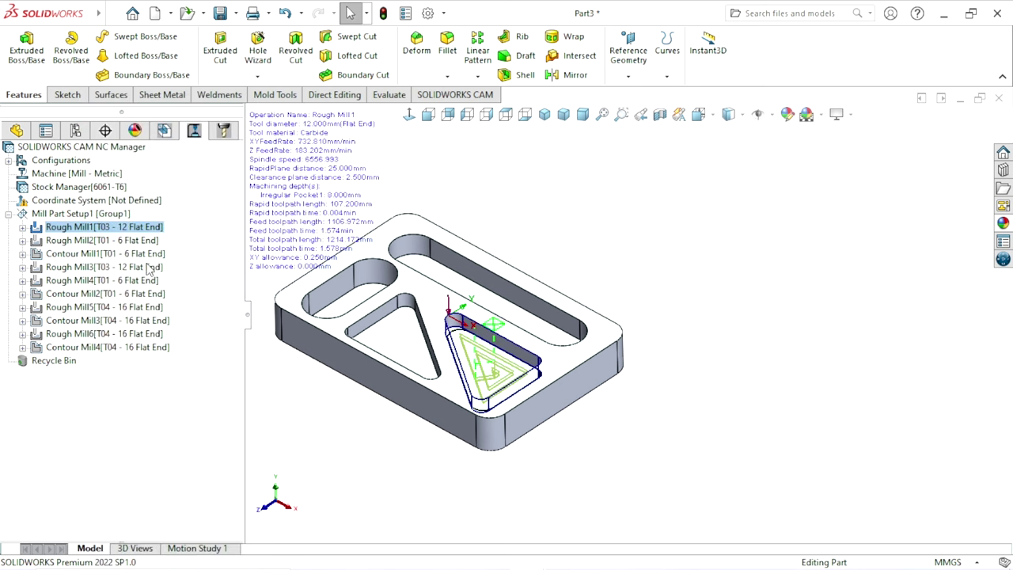
right_click(73, 280)
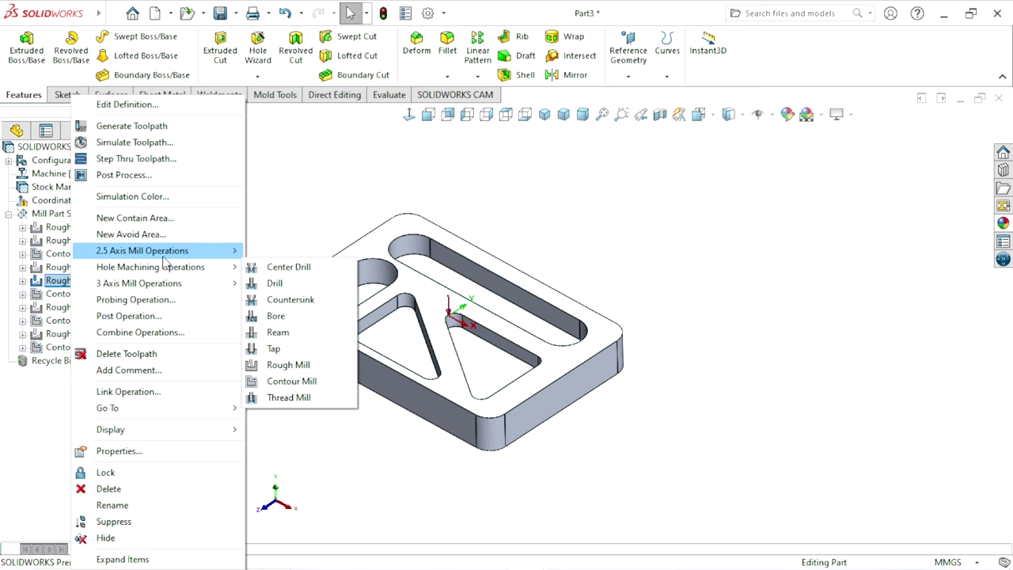
mouse_move(142, 250)
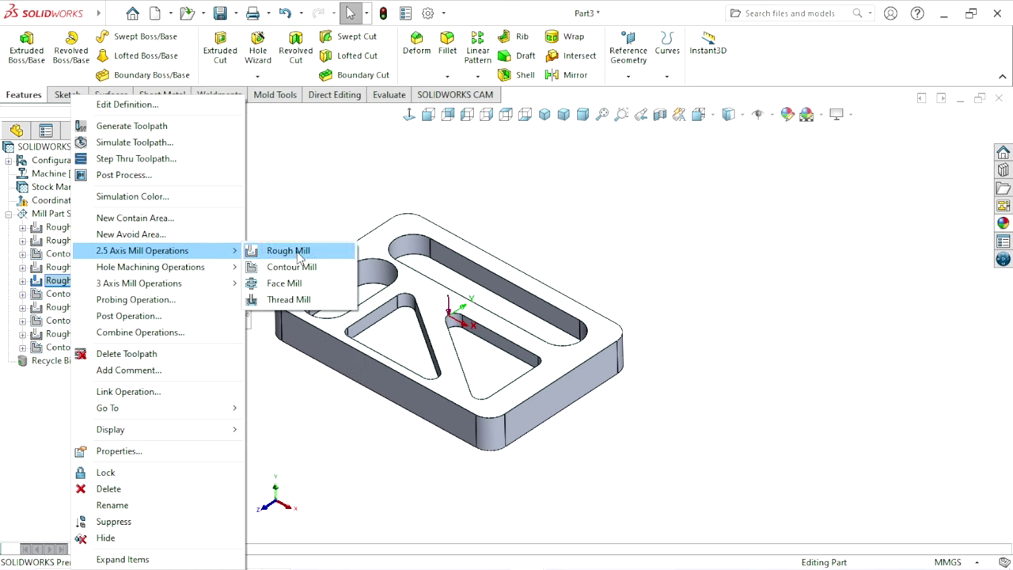
click(274, 304)
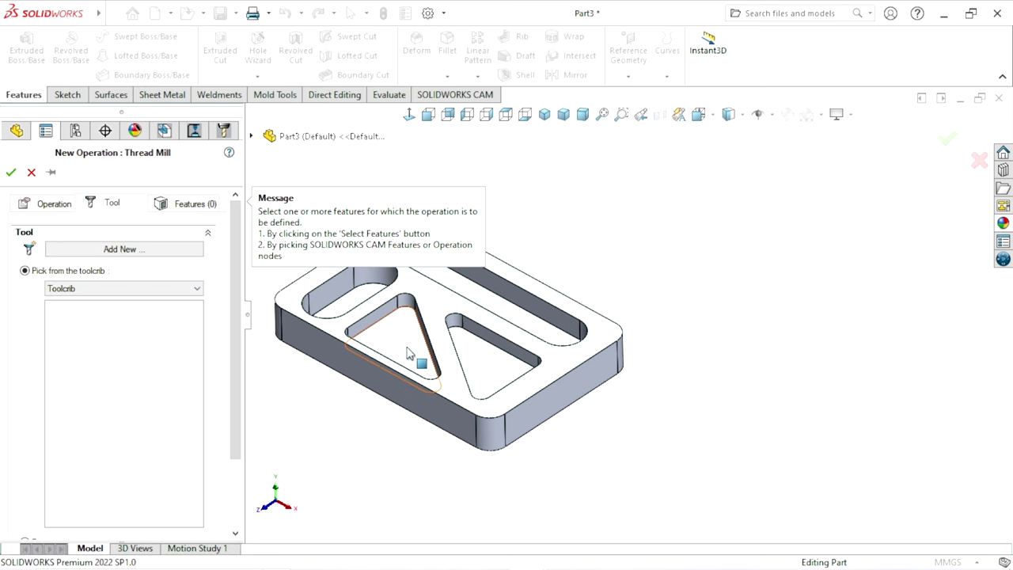
- Check the Thread Mill's Features, Operation and Tool tabs, then cancel it without adding it
drag(232, 304, 229, 304)
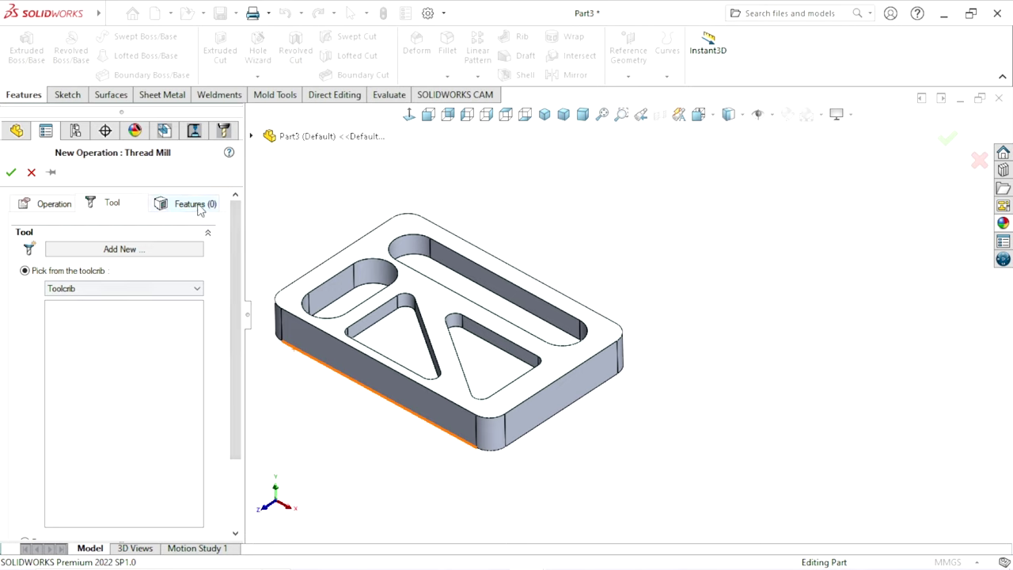
click(198, 206)
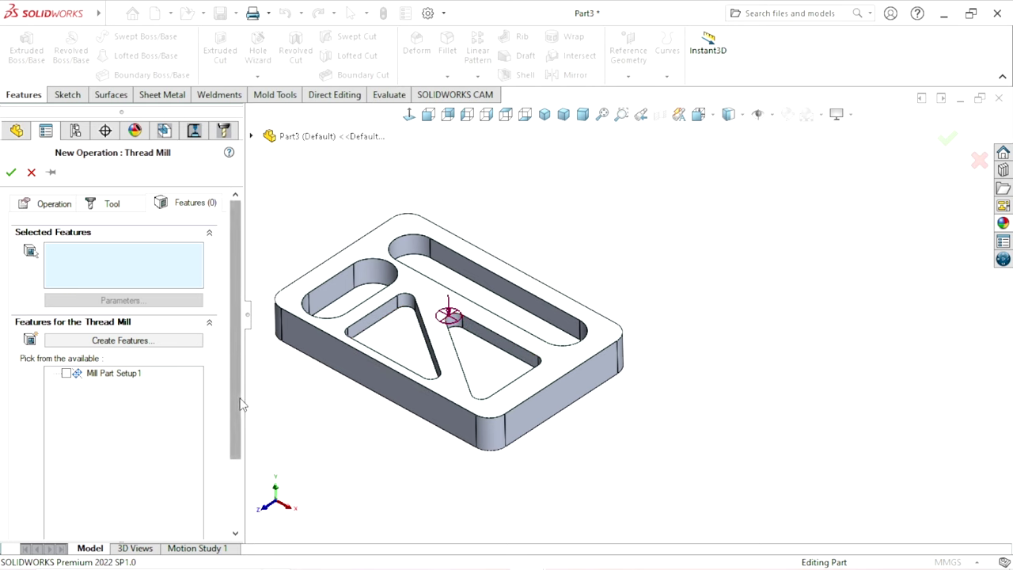
click(49, 205)
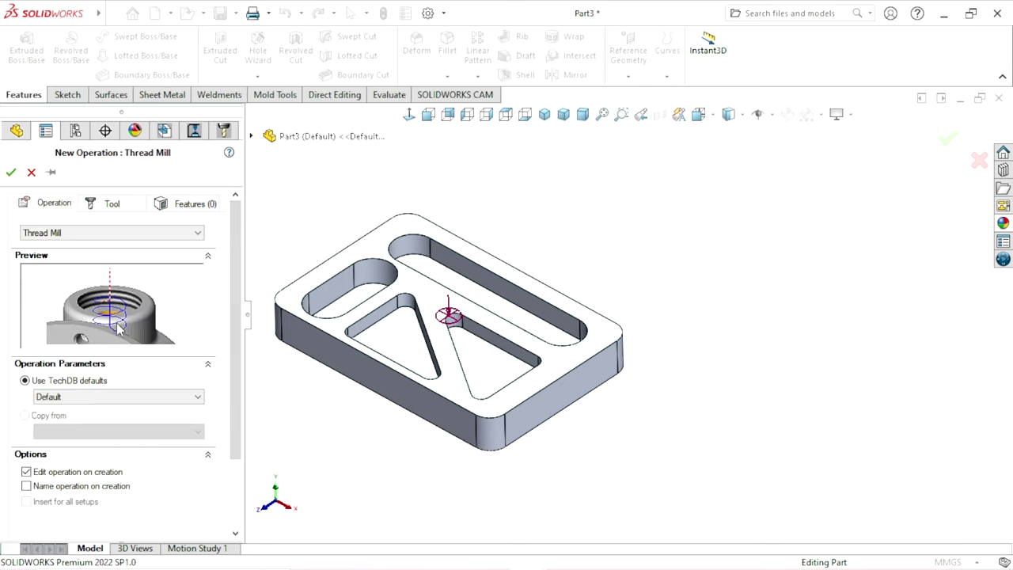
click(111, 206)
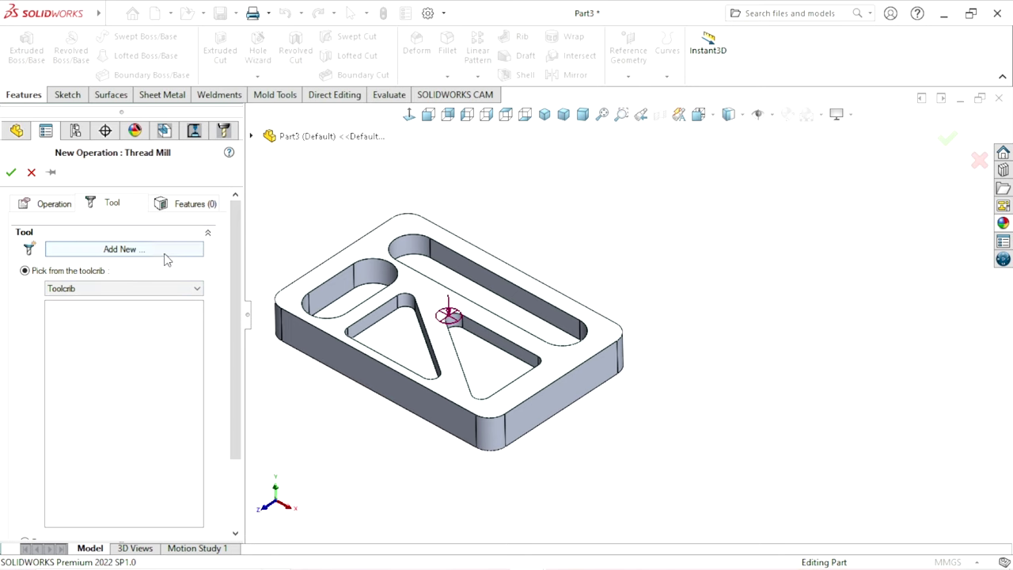
click(32, 172)
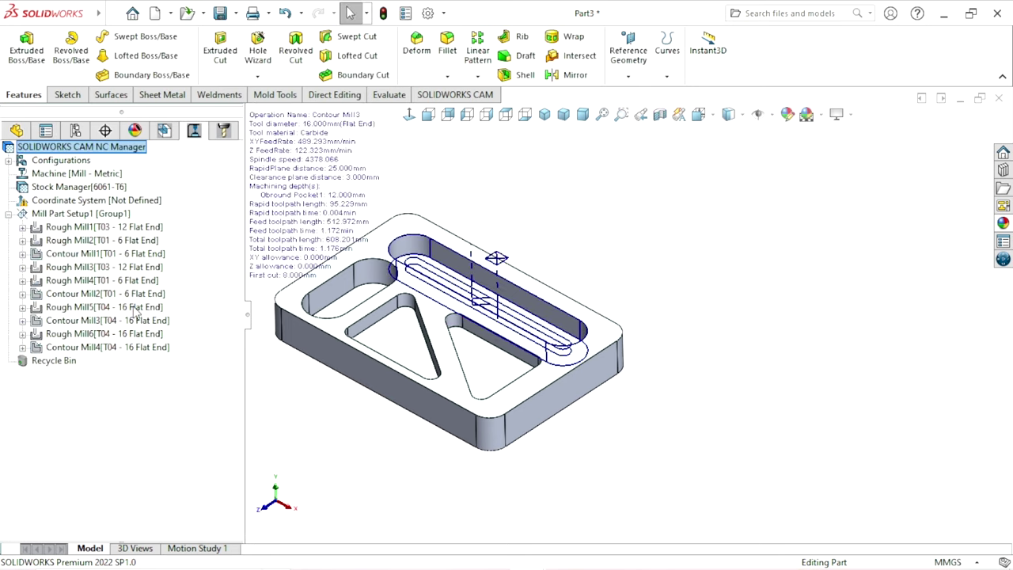
right_click(111, 152)
click(345, 188)
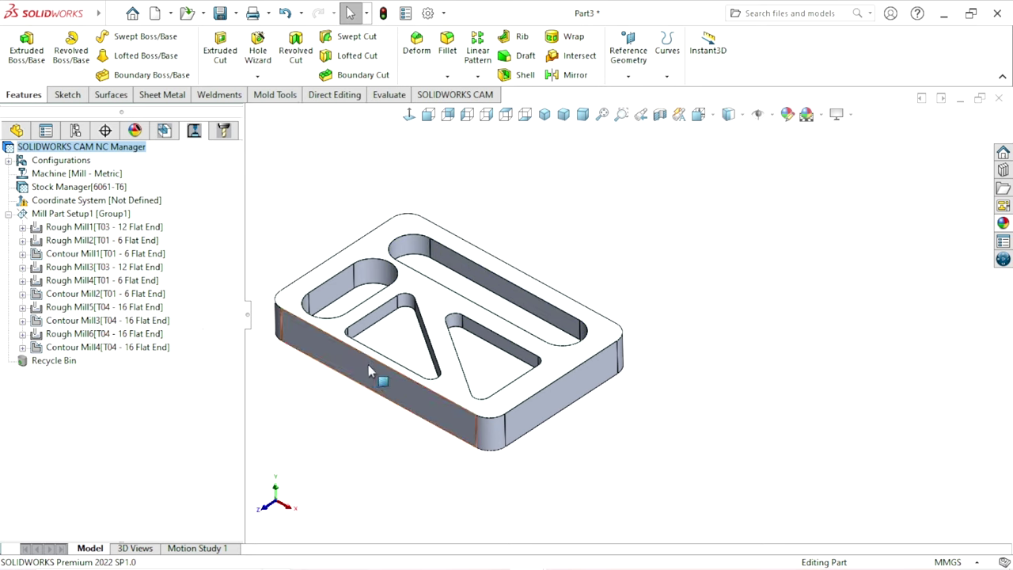
scroll(708, 373, up, 2)
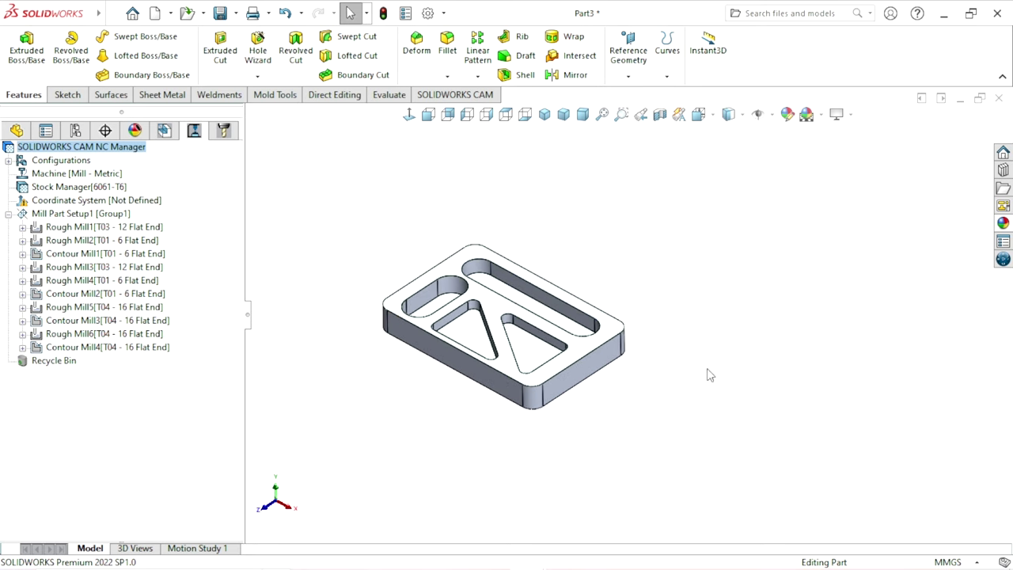
scroll(665, 366, down, 1)
scroll(651, 367, down, 1)
scroll(547, 367, up, 1)
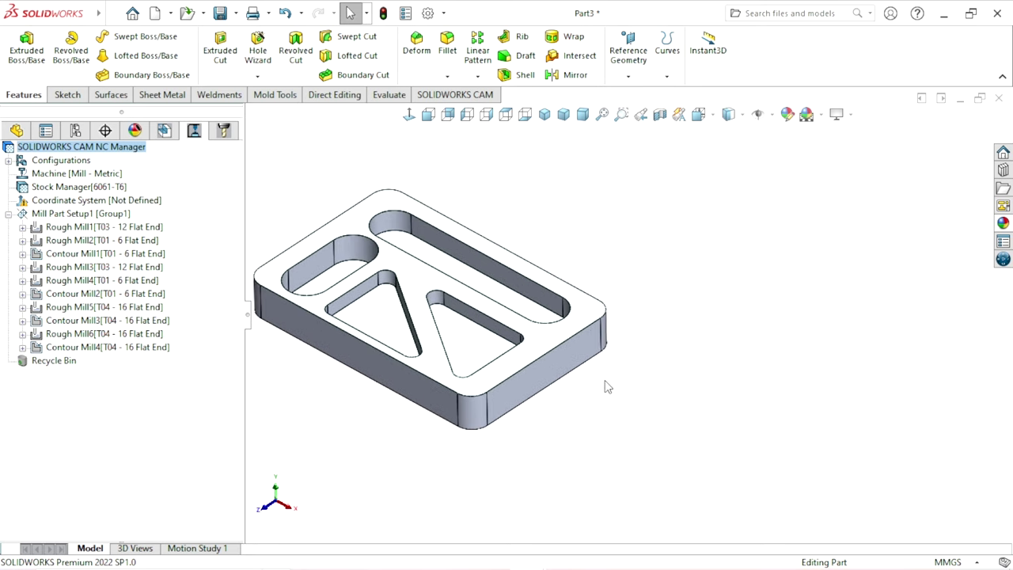
middle_drag(604, 385, 587, 296)
scroll(588, 296, down, 1)
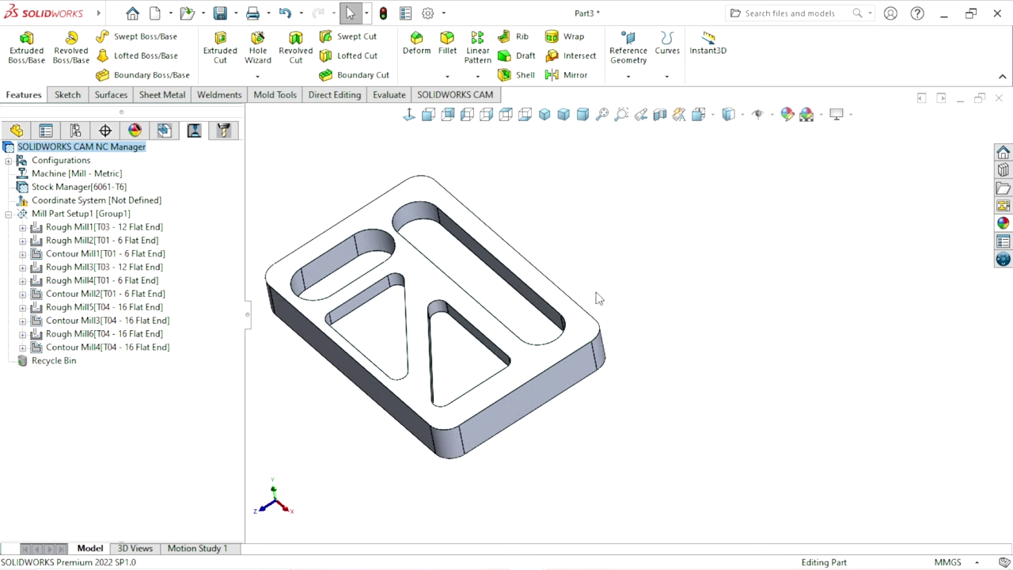
mouse_move(650, 355)
middle_down()
mouse_move(644, 328)
mouse_move(443, 323)
mouse_move(453, 395)
mouse_move(464, 366)
mouse_move(445, 372)
middle_up()
mouse_move(501, 423)
middle_down()
mouse_move(515, 414)
mouse_move(509, 443)
mouse_move(640, 309)
mouse_move(626, 332)
middle_up()
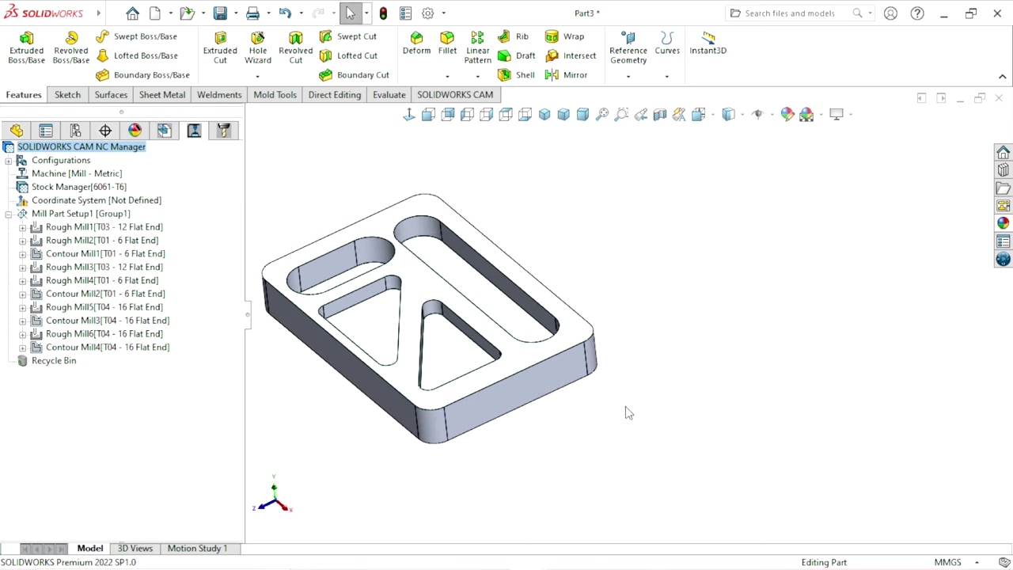
- Reopen Simulate Toolpath for all operations and play it at maximum speed
right_click(139, 153)
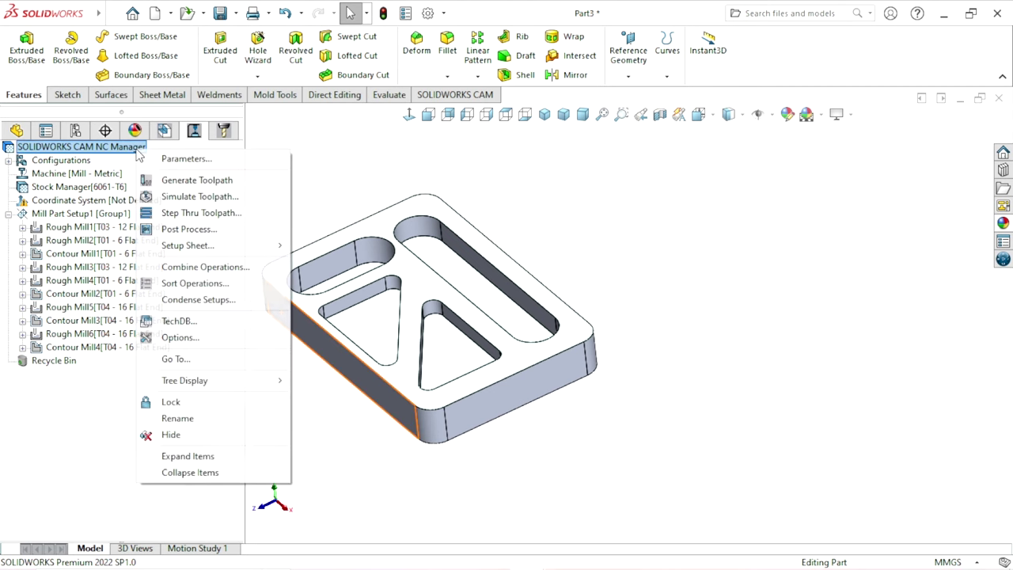
click(204, 198)
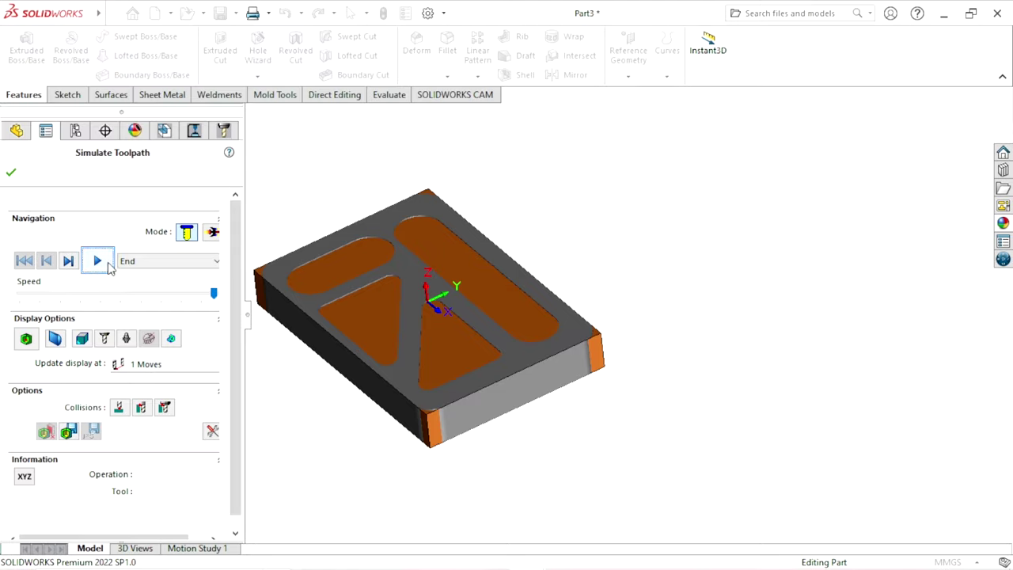
click(98, 261)
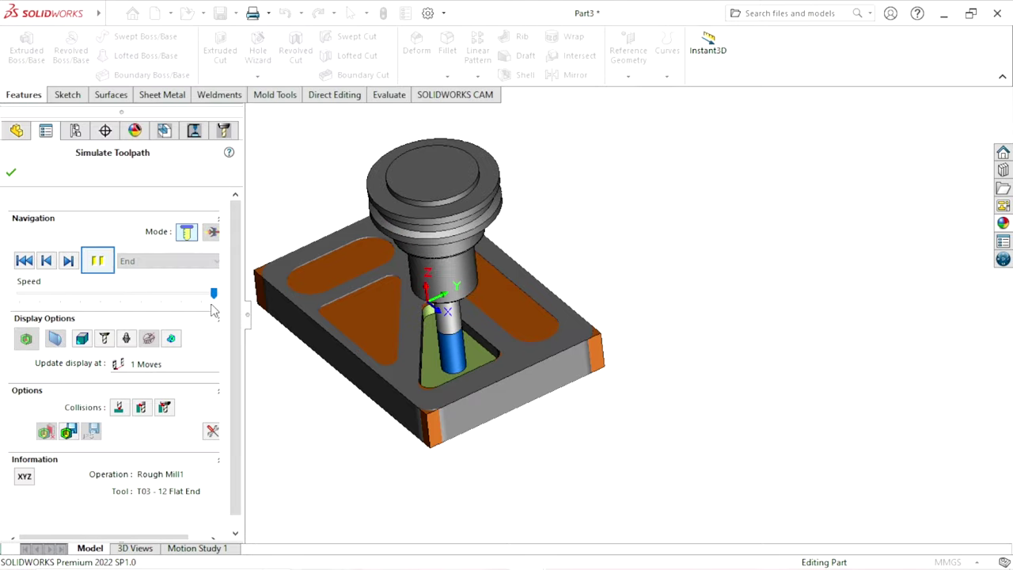
drag(214, 293, 220, 293)
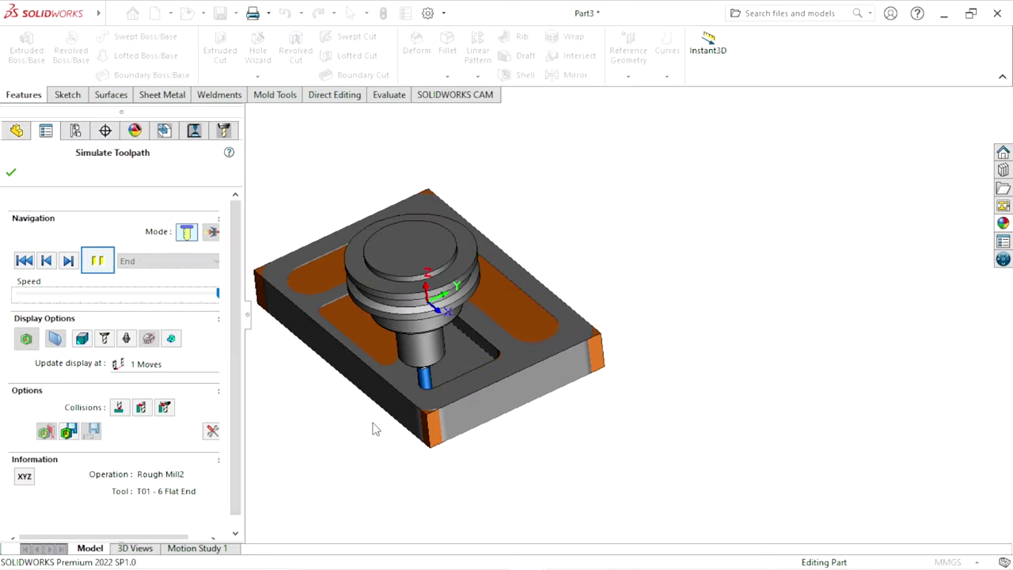